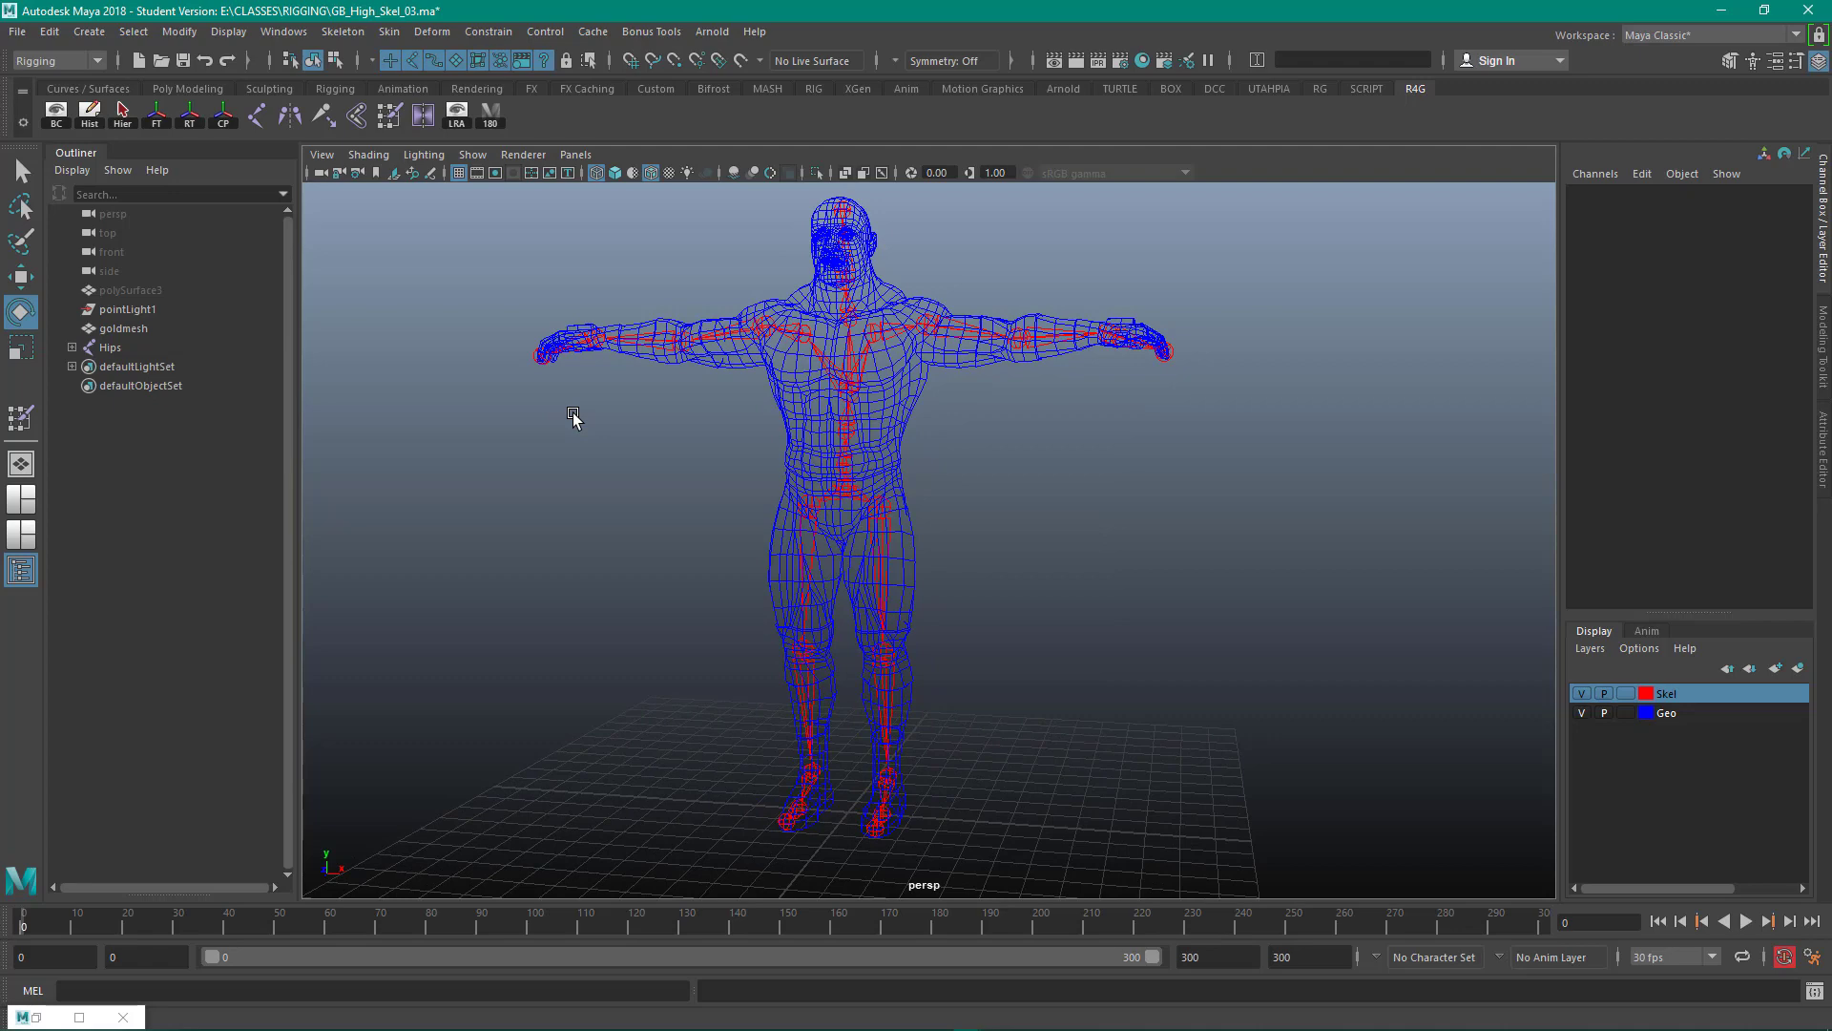
# Check the Hips skeleton and the goldmesh body by selecting each in turn, ending with nothing selected.
pyautogui.click(895, 431)
pyautogui.click(635, 453)
pyautogui.click(846, 498)
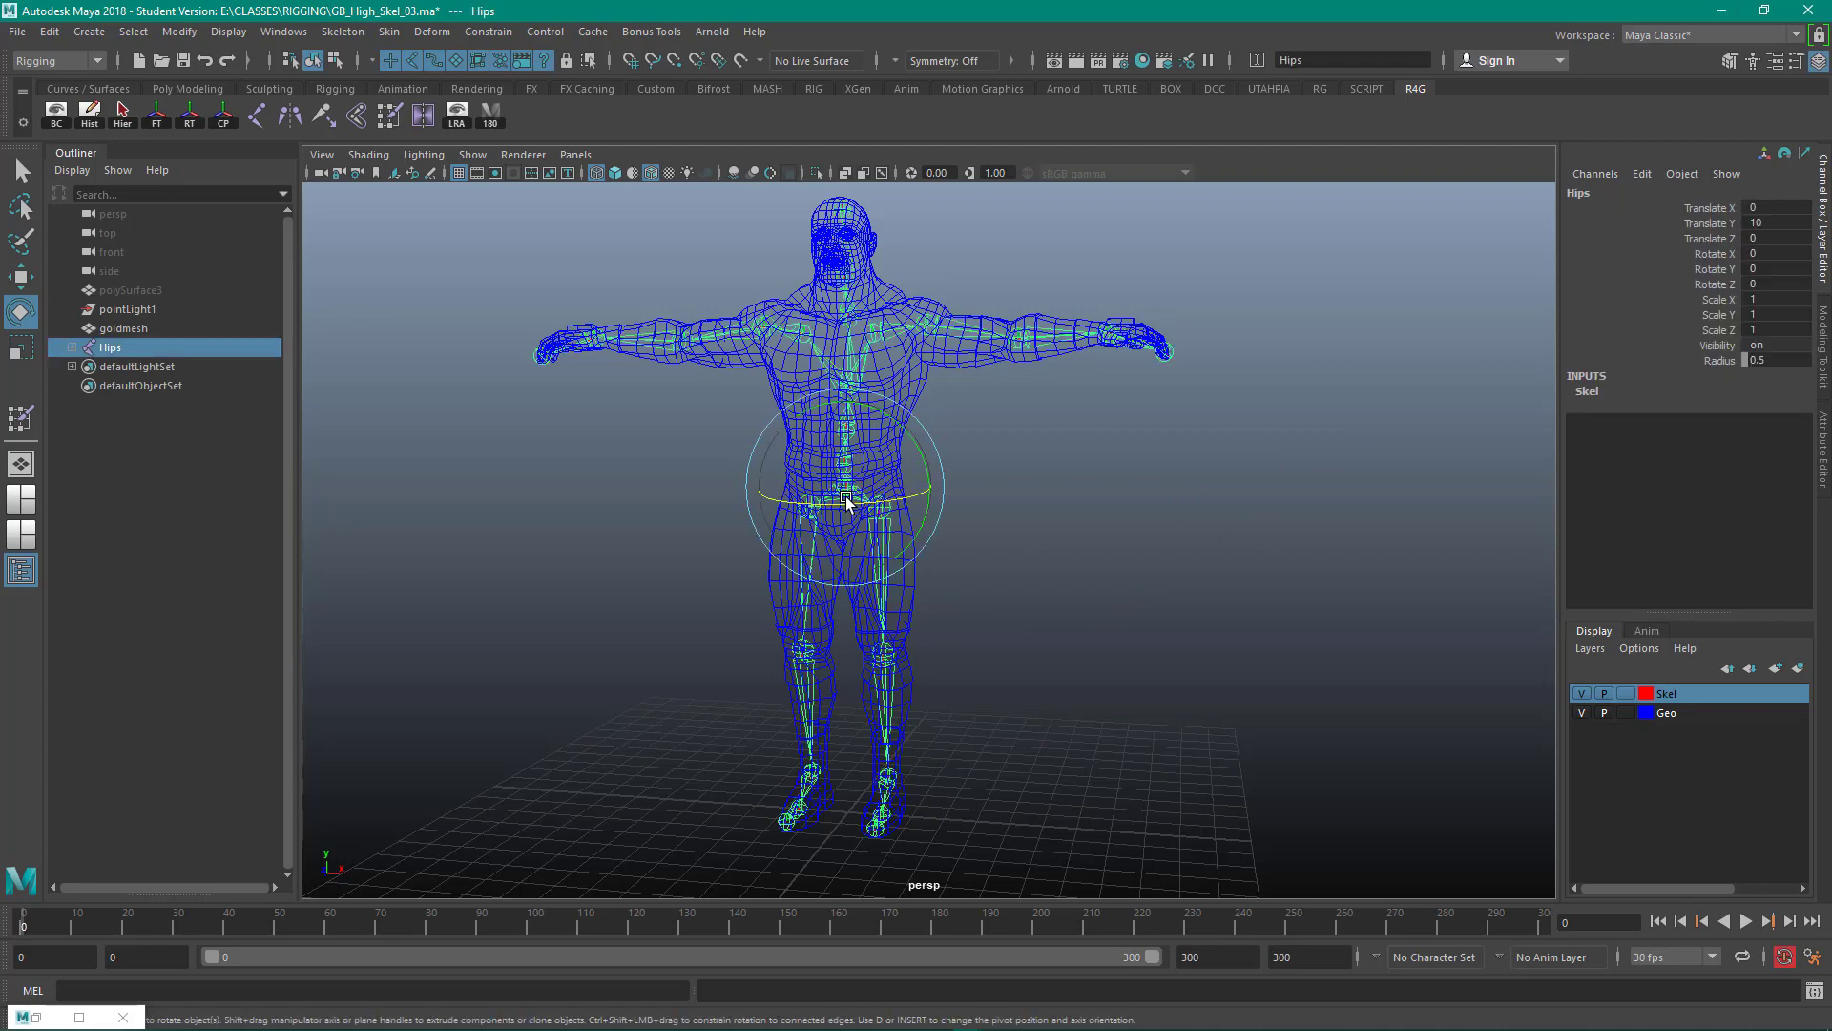
pyautogui.keyDown('alt'); pyautogui.moveTo(1051, 507); pyautogui.dragTo(1092, 496); pyautogui.keyUp('alt')
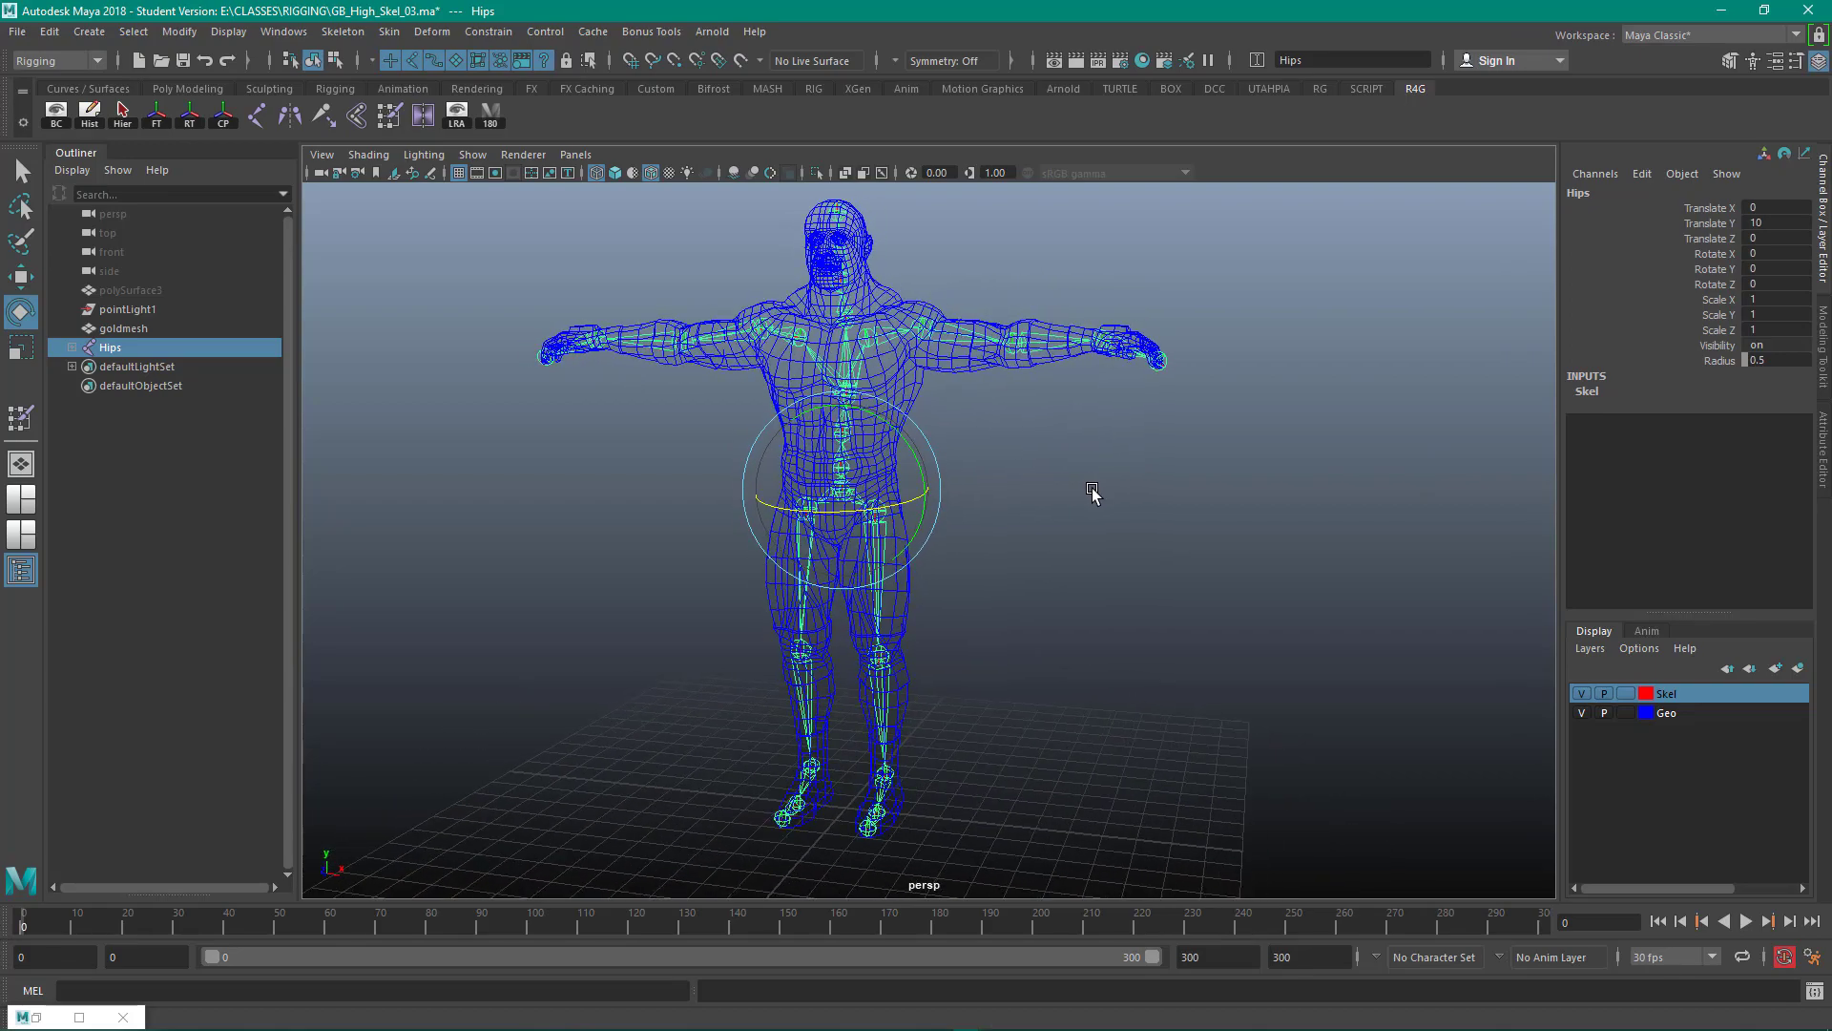
pyautogui.click(1050, 567)
pyautogui.click(842, 498)
pyautogui.click(1191, 470)
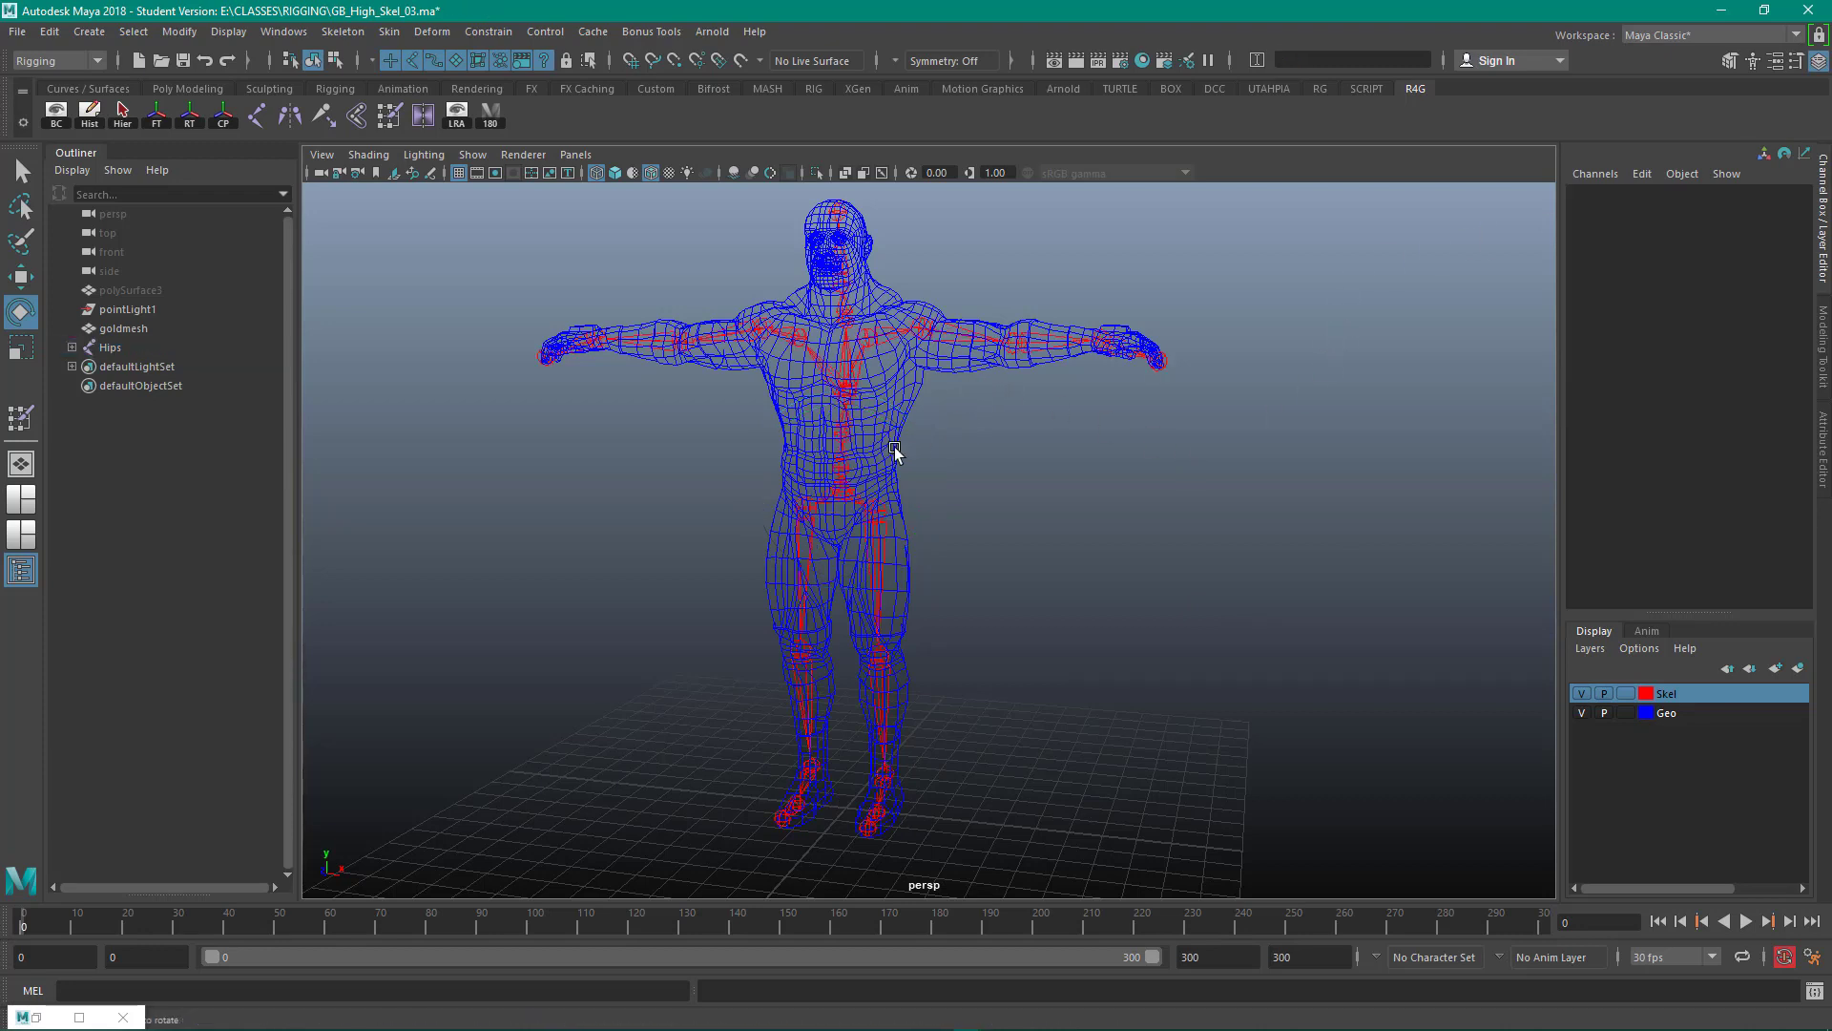
pyautogui.click(895, 417)
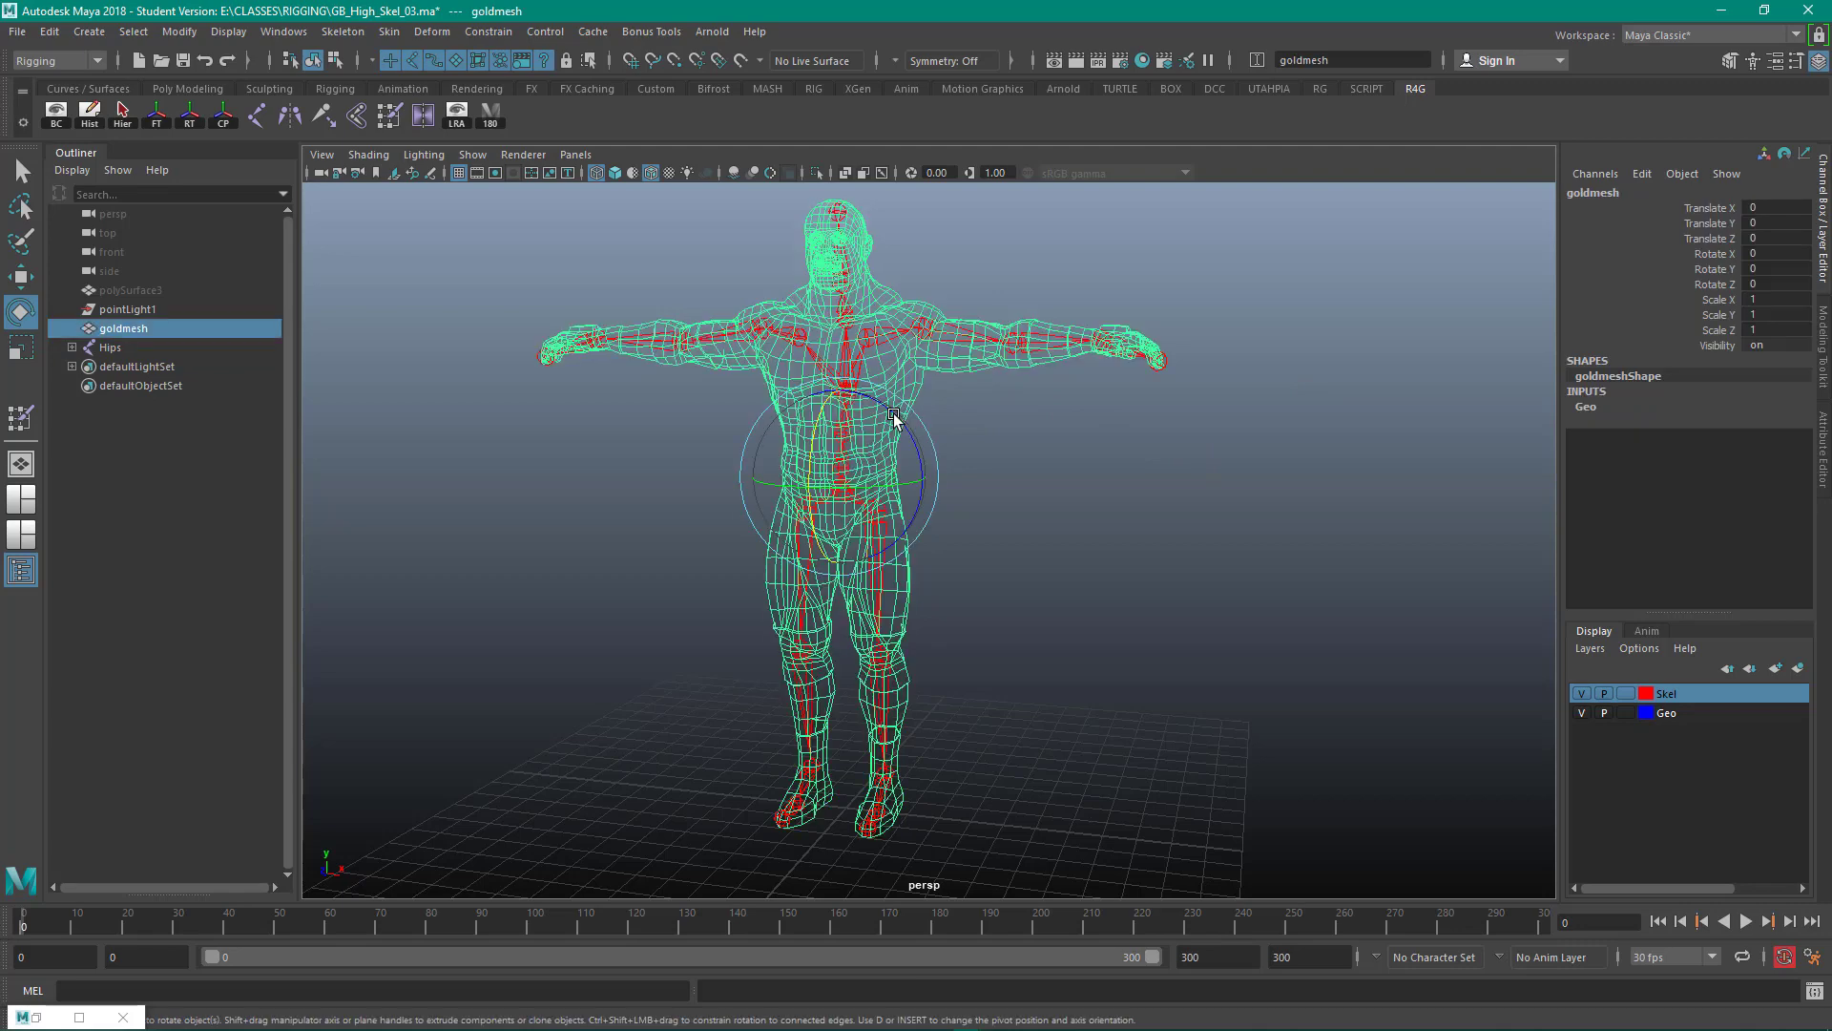
pyautogui.click(618, 408)
# Select the Hips root joint together with the goldmesh body, with the Rigging menu set active.
pyautogui.click(110, 347)
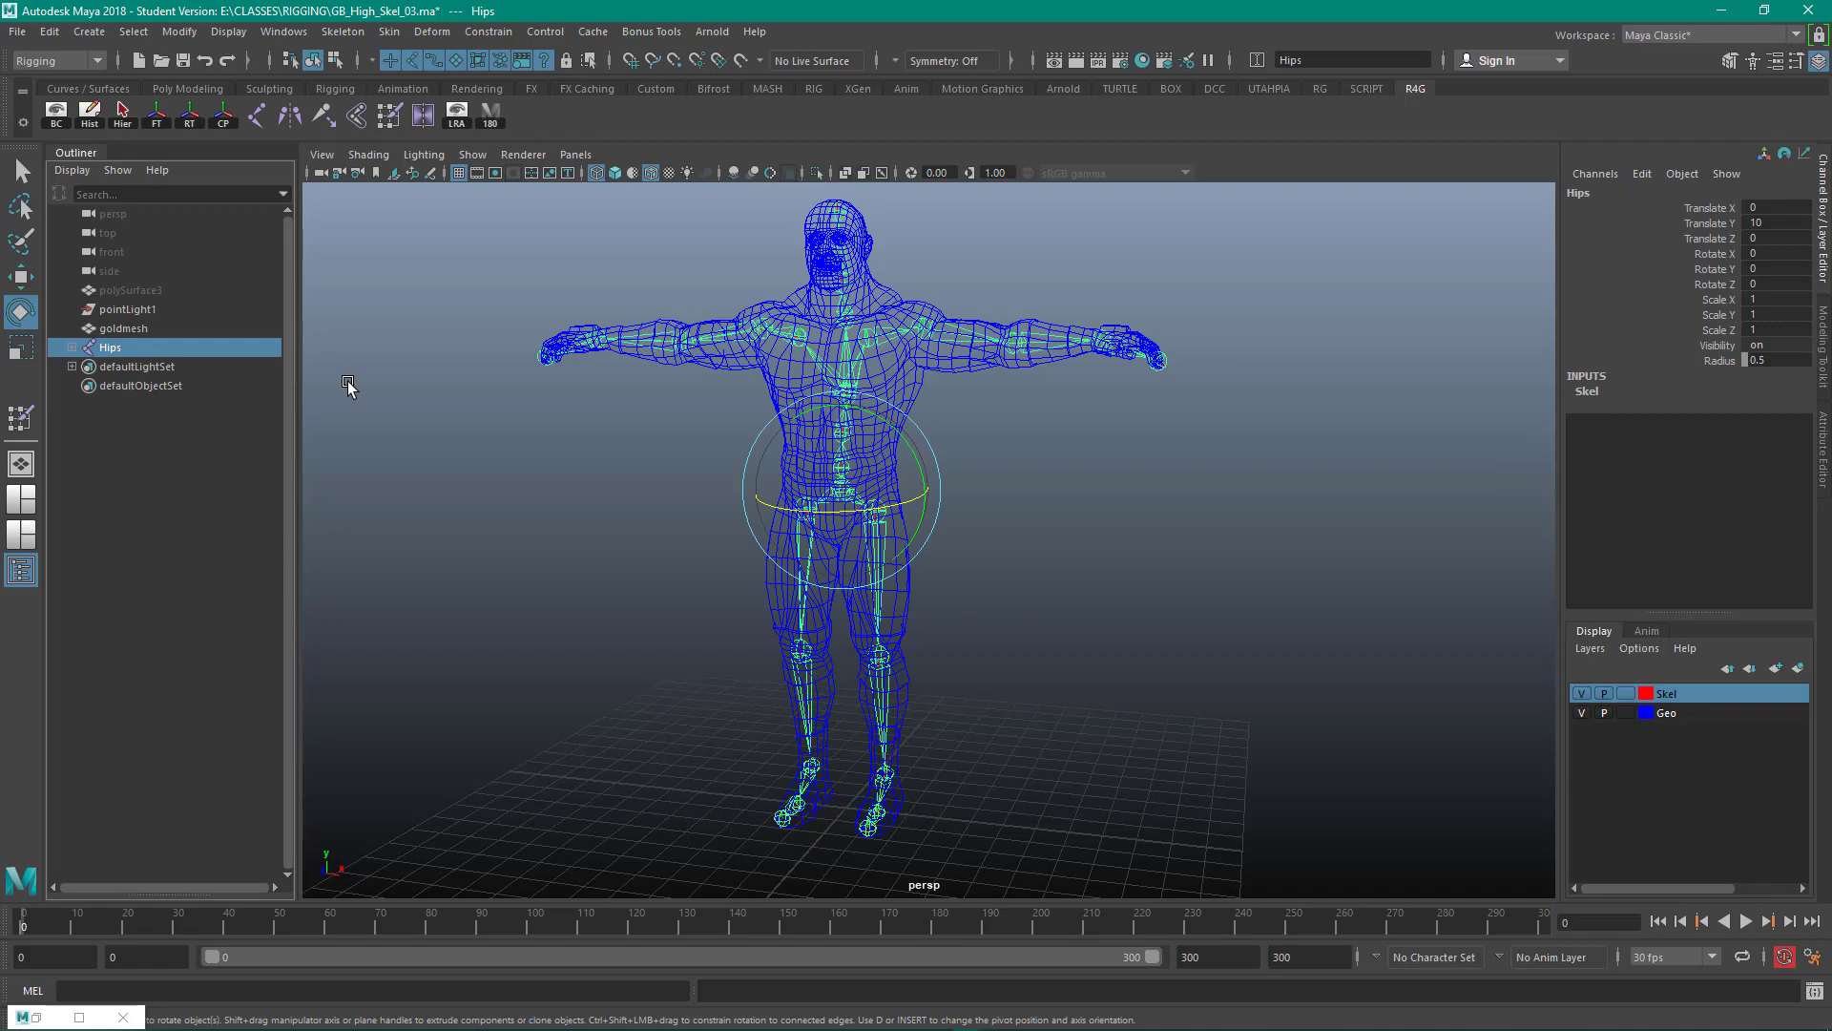
pyautogui.keyDown('shift'); pyautogui.click(788, 372); pyautogui.keyUp('shift')
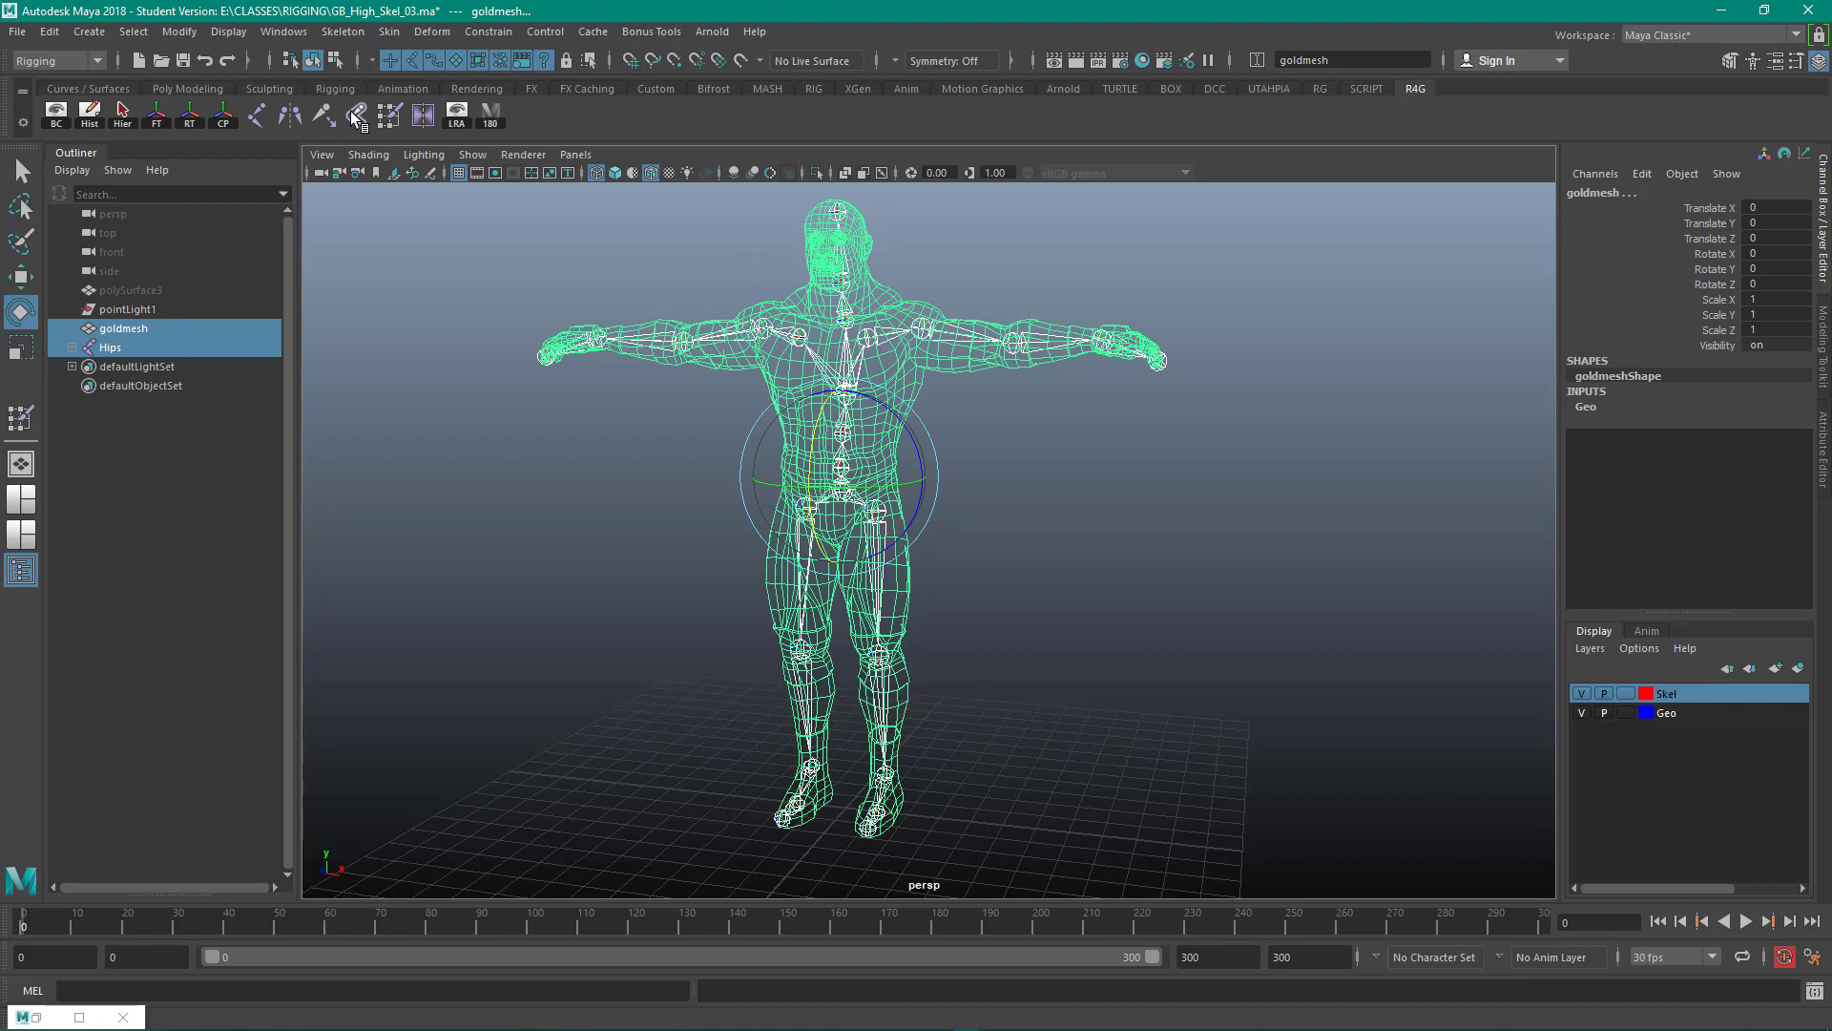
pyautogui.click(67, 66)
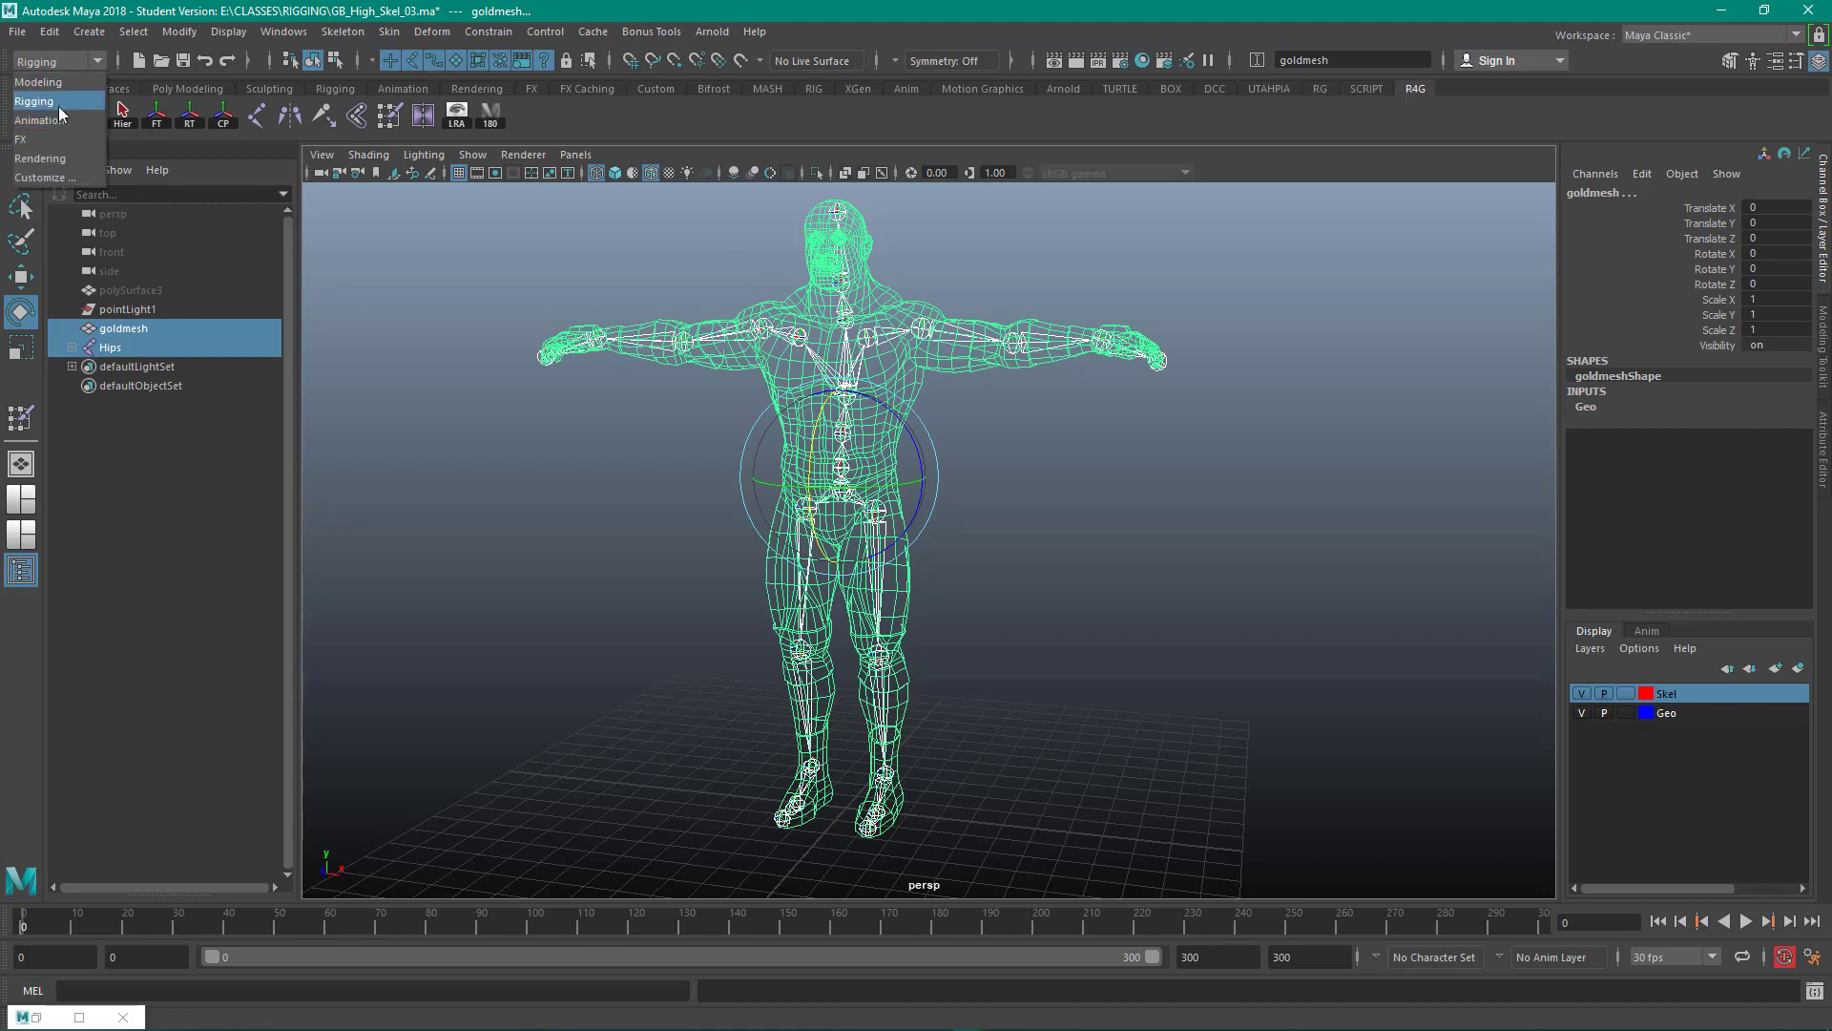
pyautogui.click(59, 106)
pyautogui.click(388, 32)
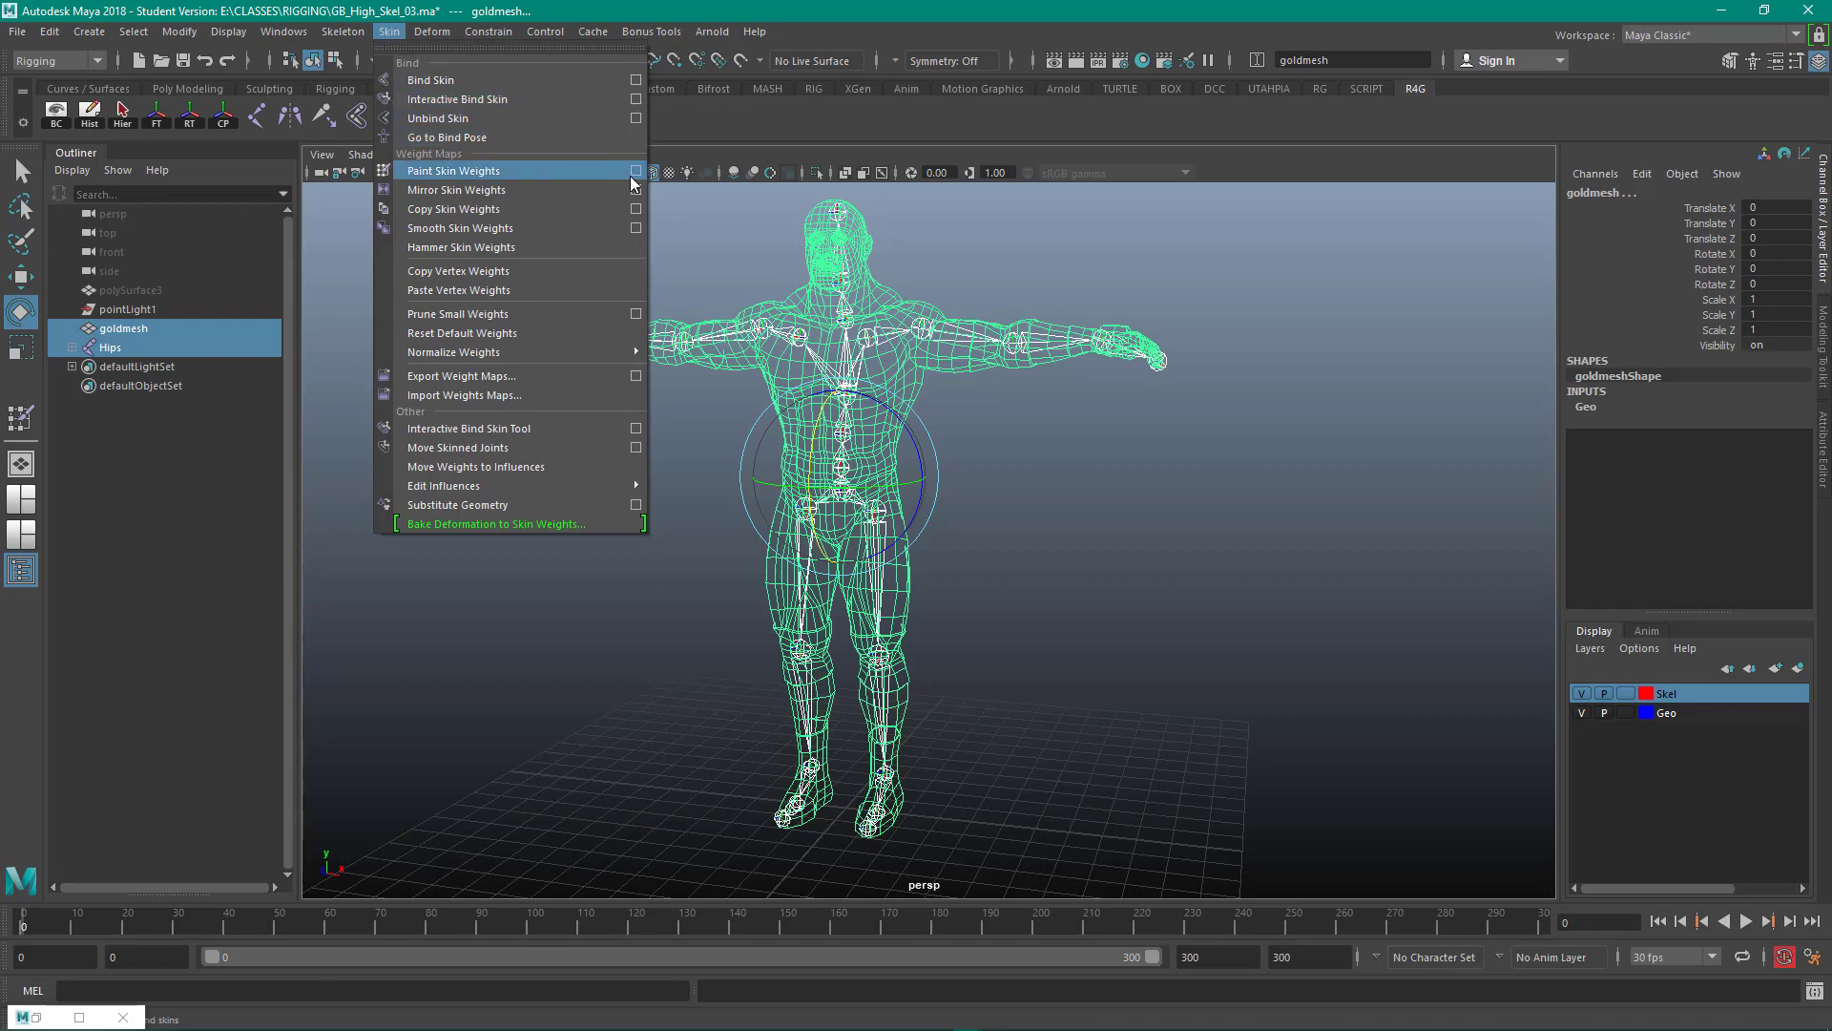
pyautogui.click(606, 12)
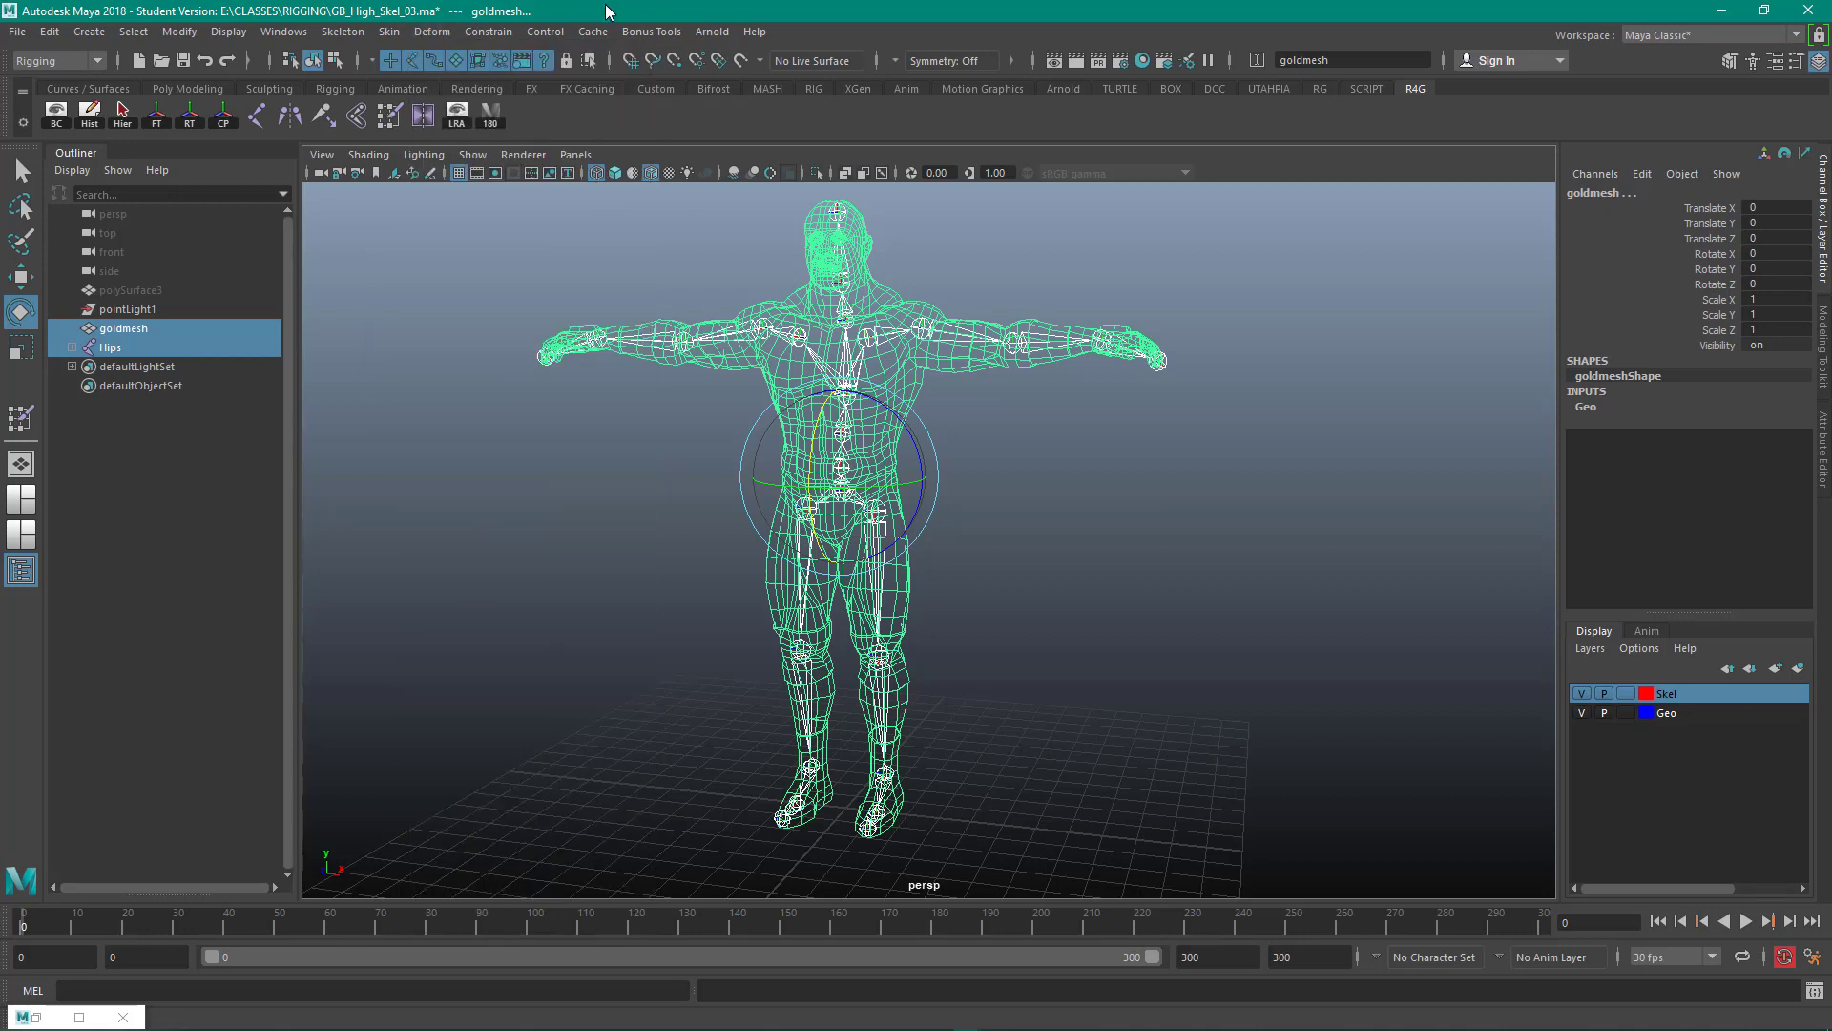
# Open the Bind Skin options, reset them to defaults and set Max influences to 2.
pyautogui.doubleClick(356, 114)
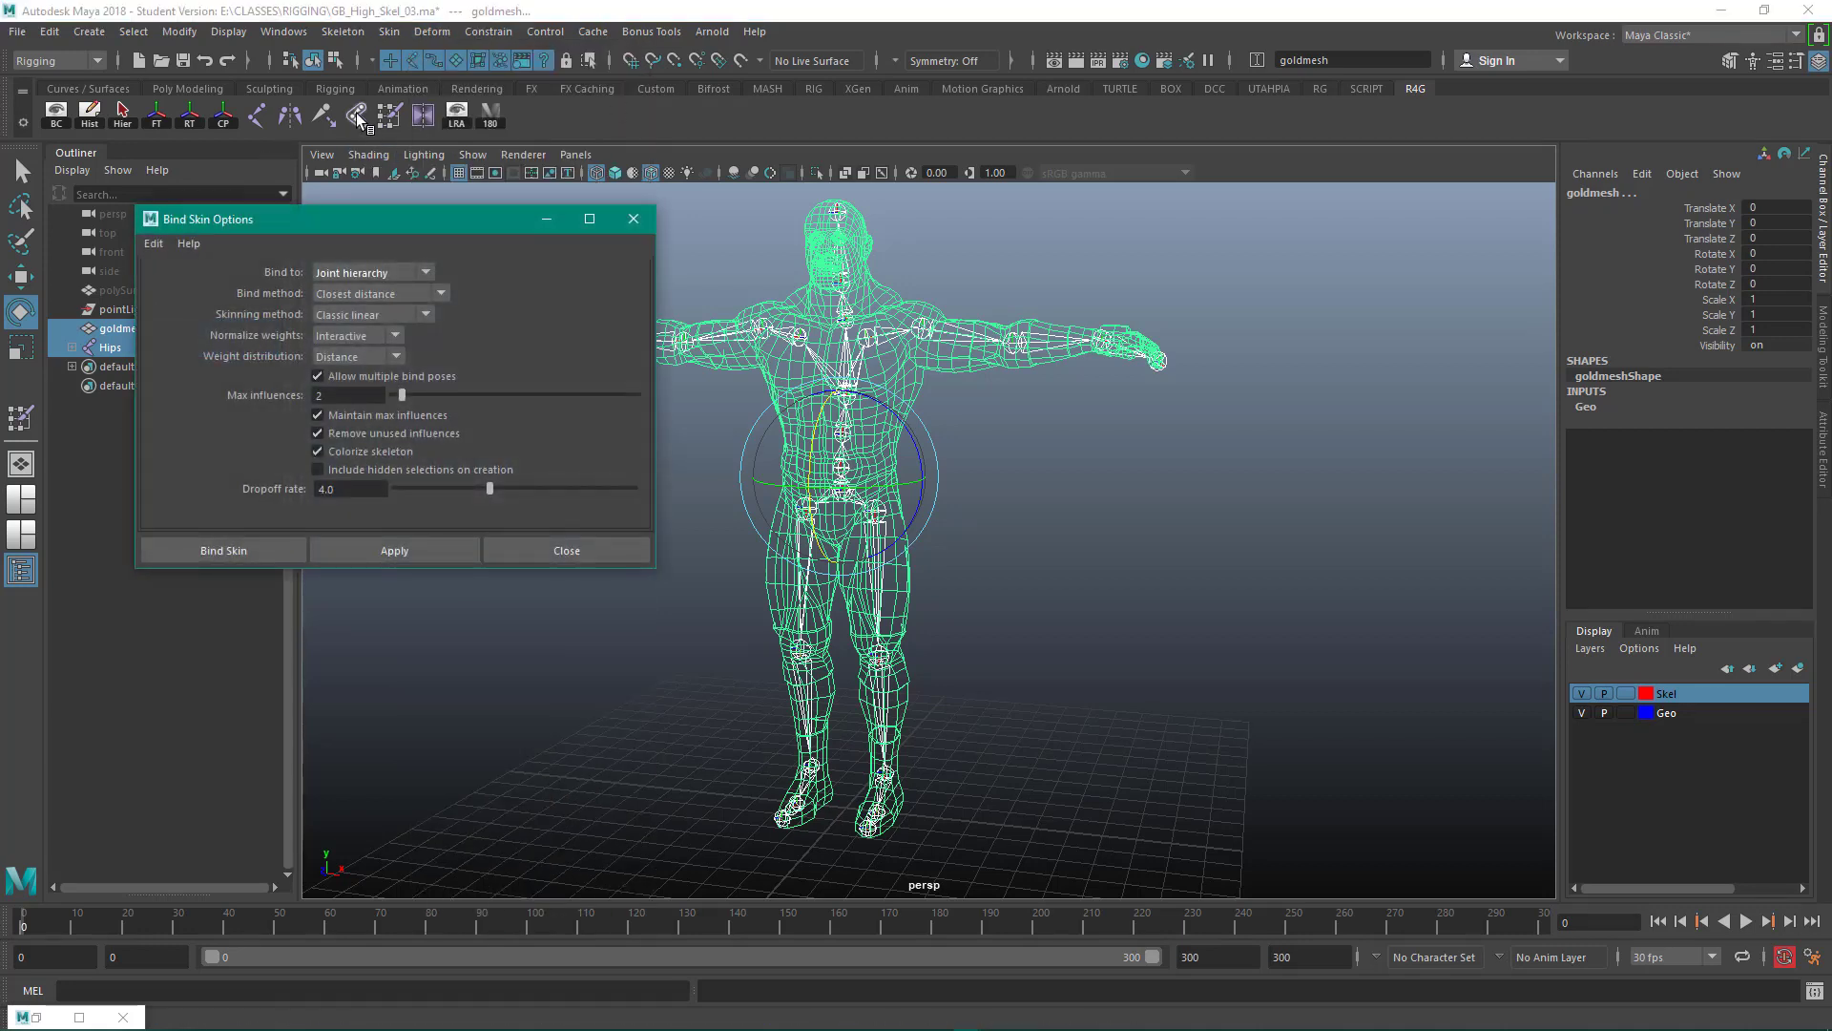
pyautogui.click(157, 243)
pyautogui.click(195, 281)
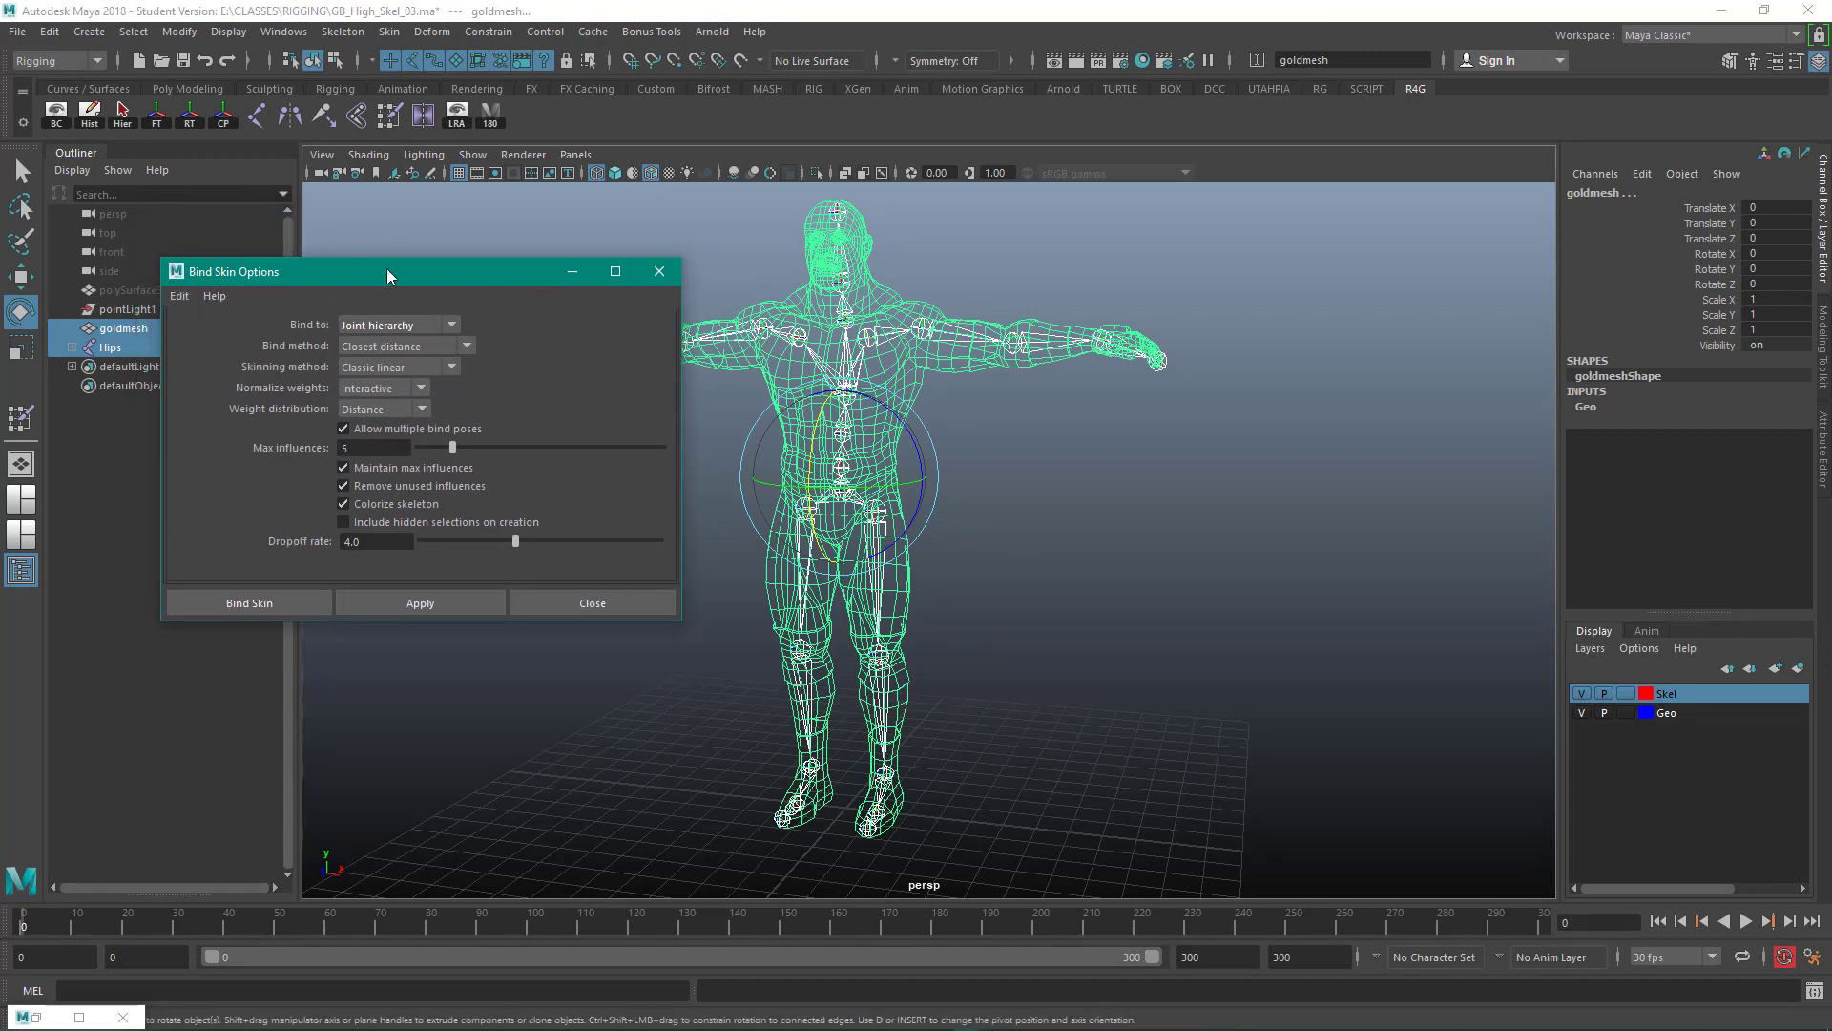
pyautogui.moveTo(386, 267)
pyautogui.mouseDown()
pyautogui.moveTo(295, 218)
pyautogui.moveTo(353, 271)
pyautogui.mouseUp()
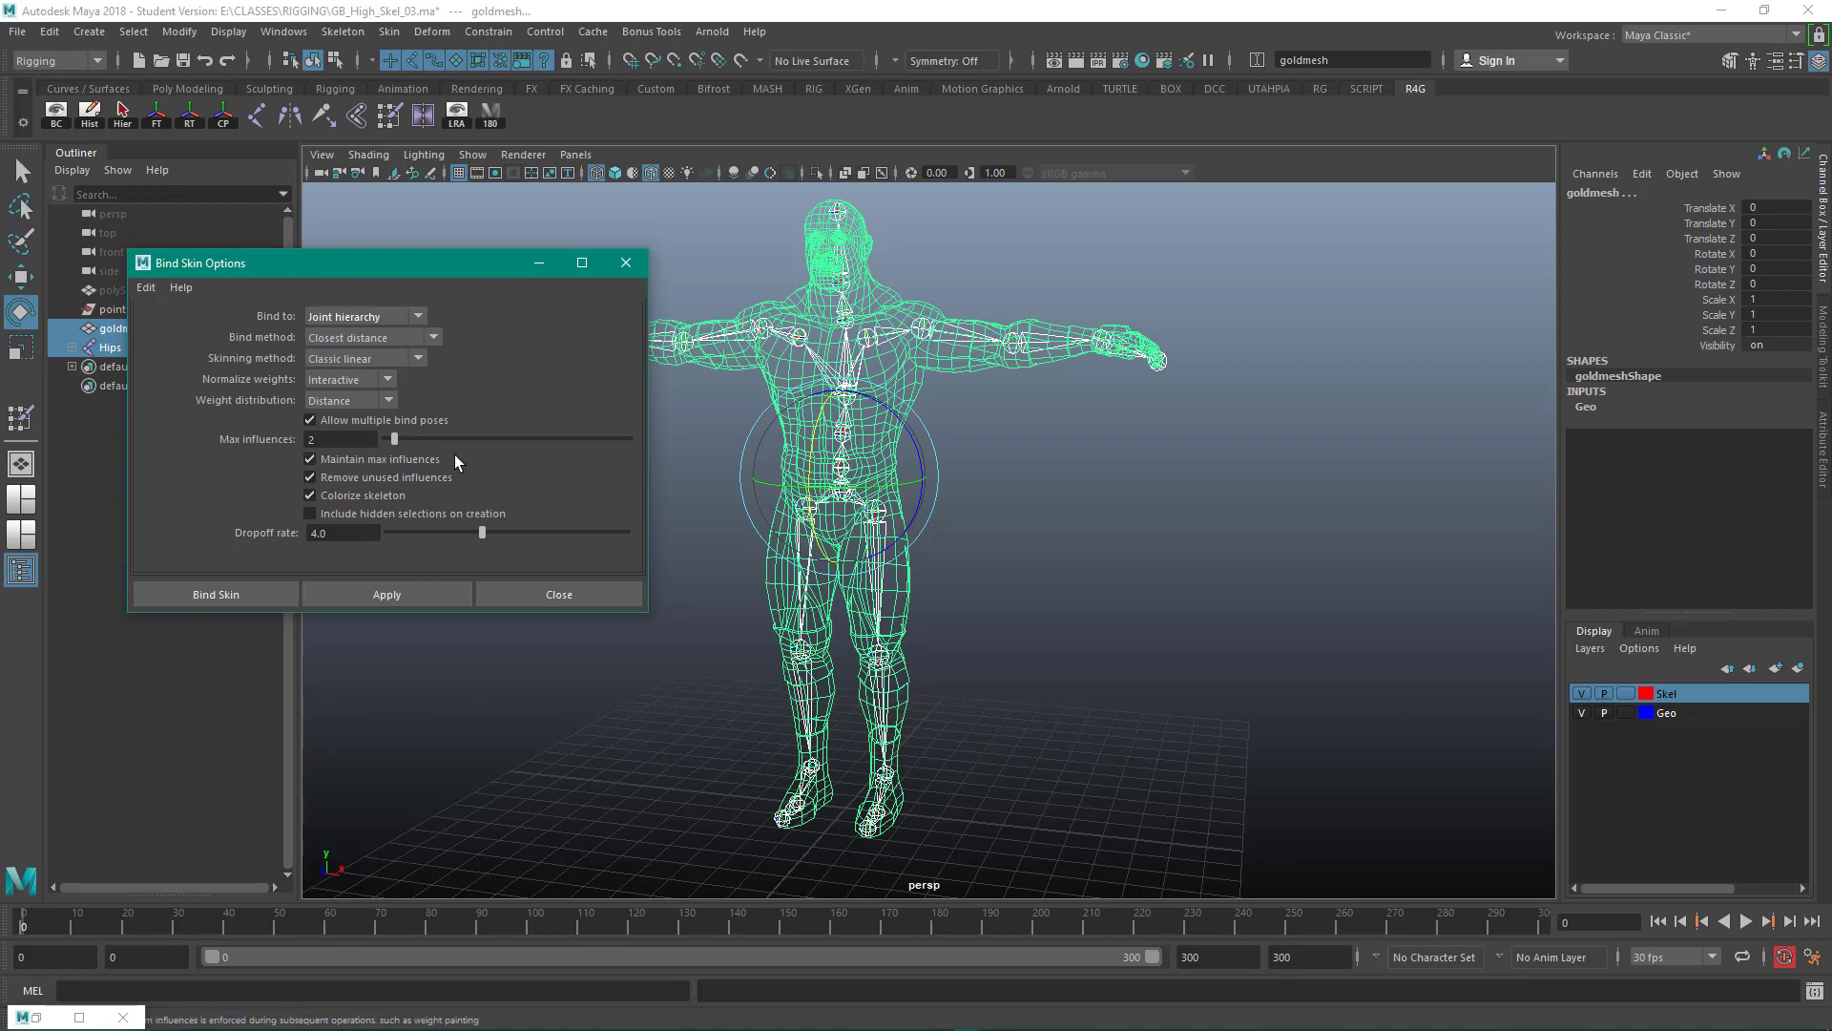
# Bind goldmesh to the Hips joint hierarchy using the current bind options, and close the options window.
pyautogui.keyDown('alt'); pyautogui.moveTo(965, 354); pyautogui.dragTo(1030, 396, button='middle'); pyautogui.keyUp('alt')
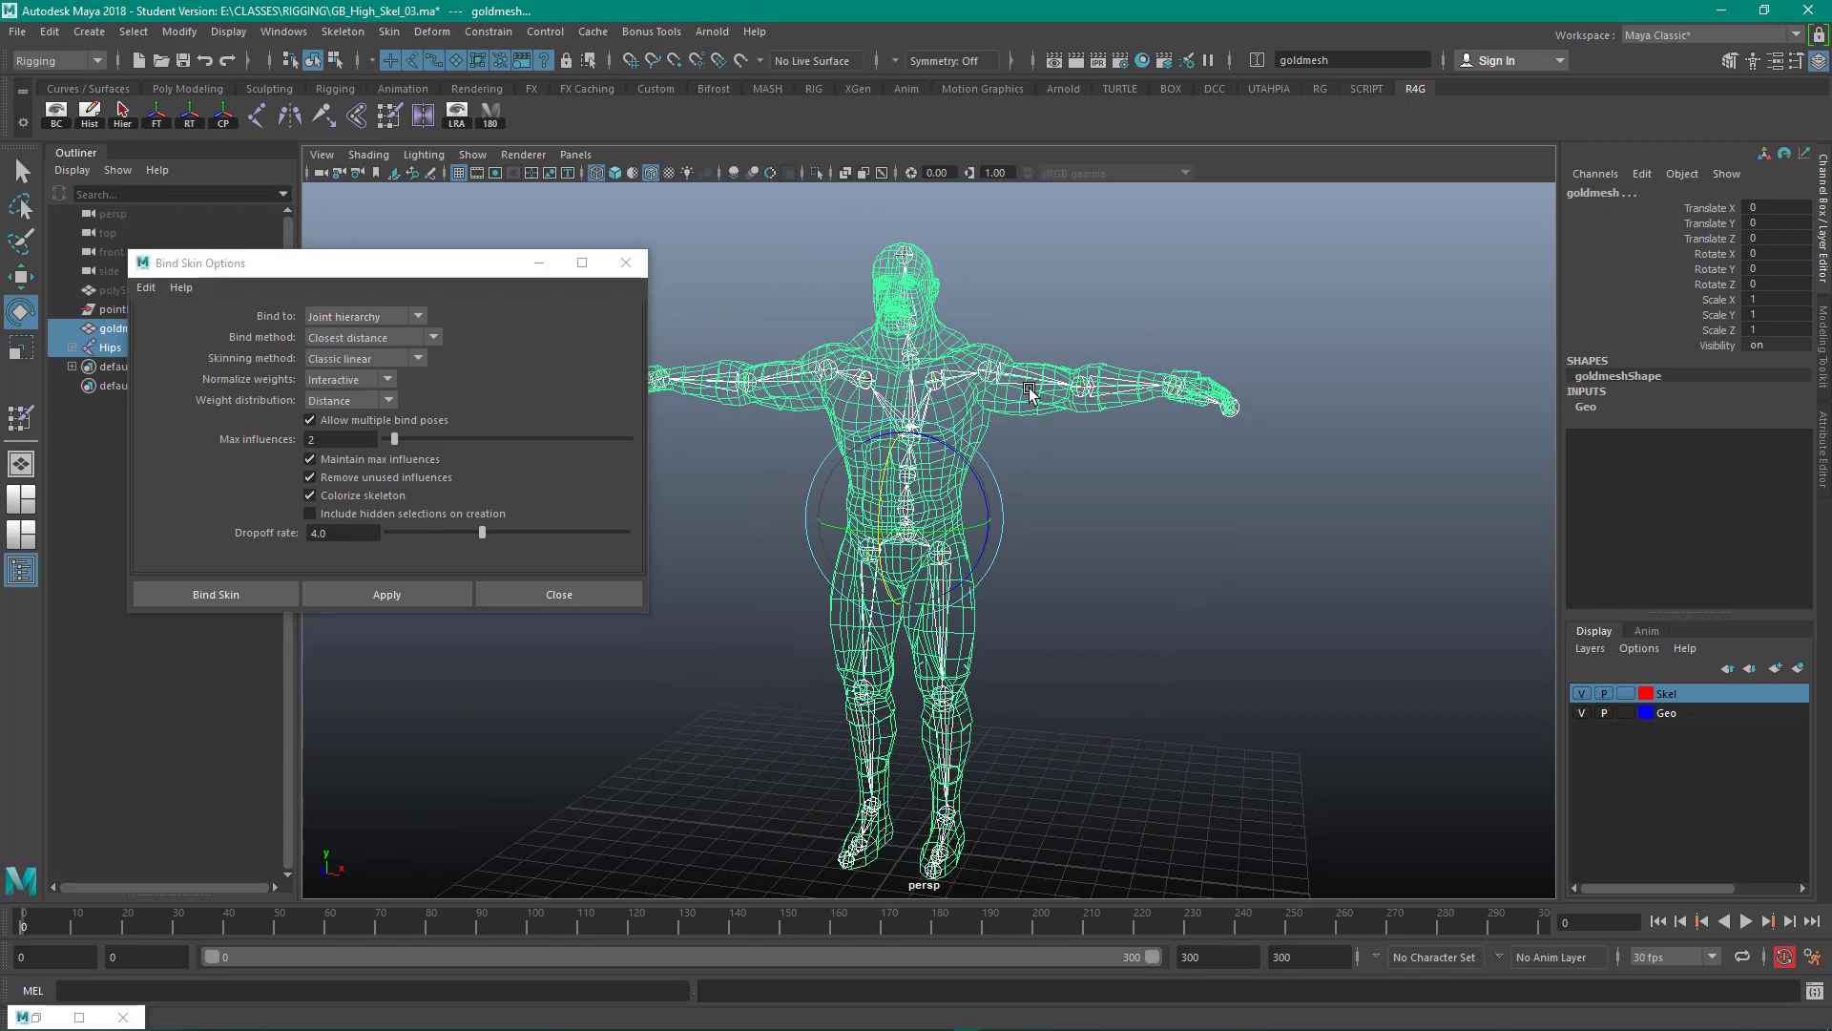
pyautogui.scroll(1, 1031, 396)
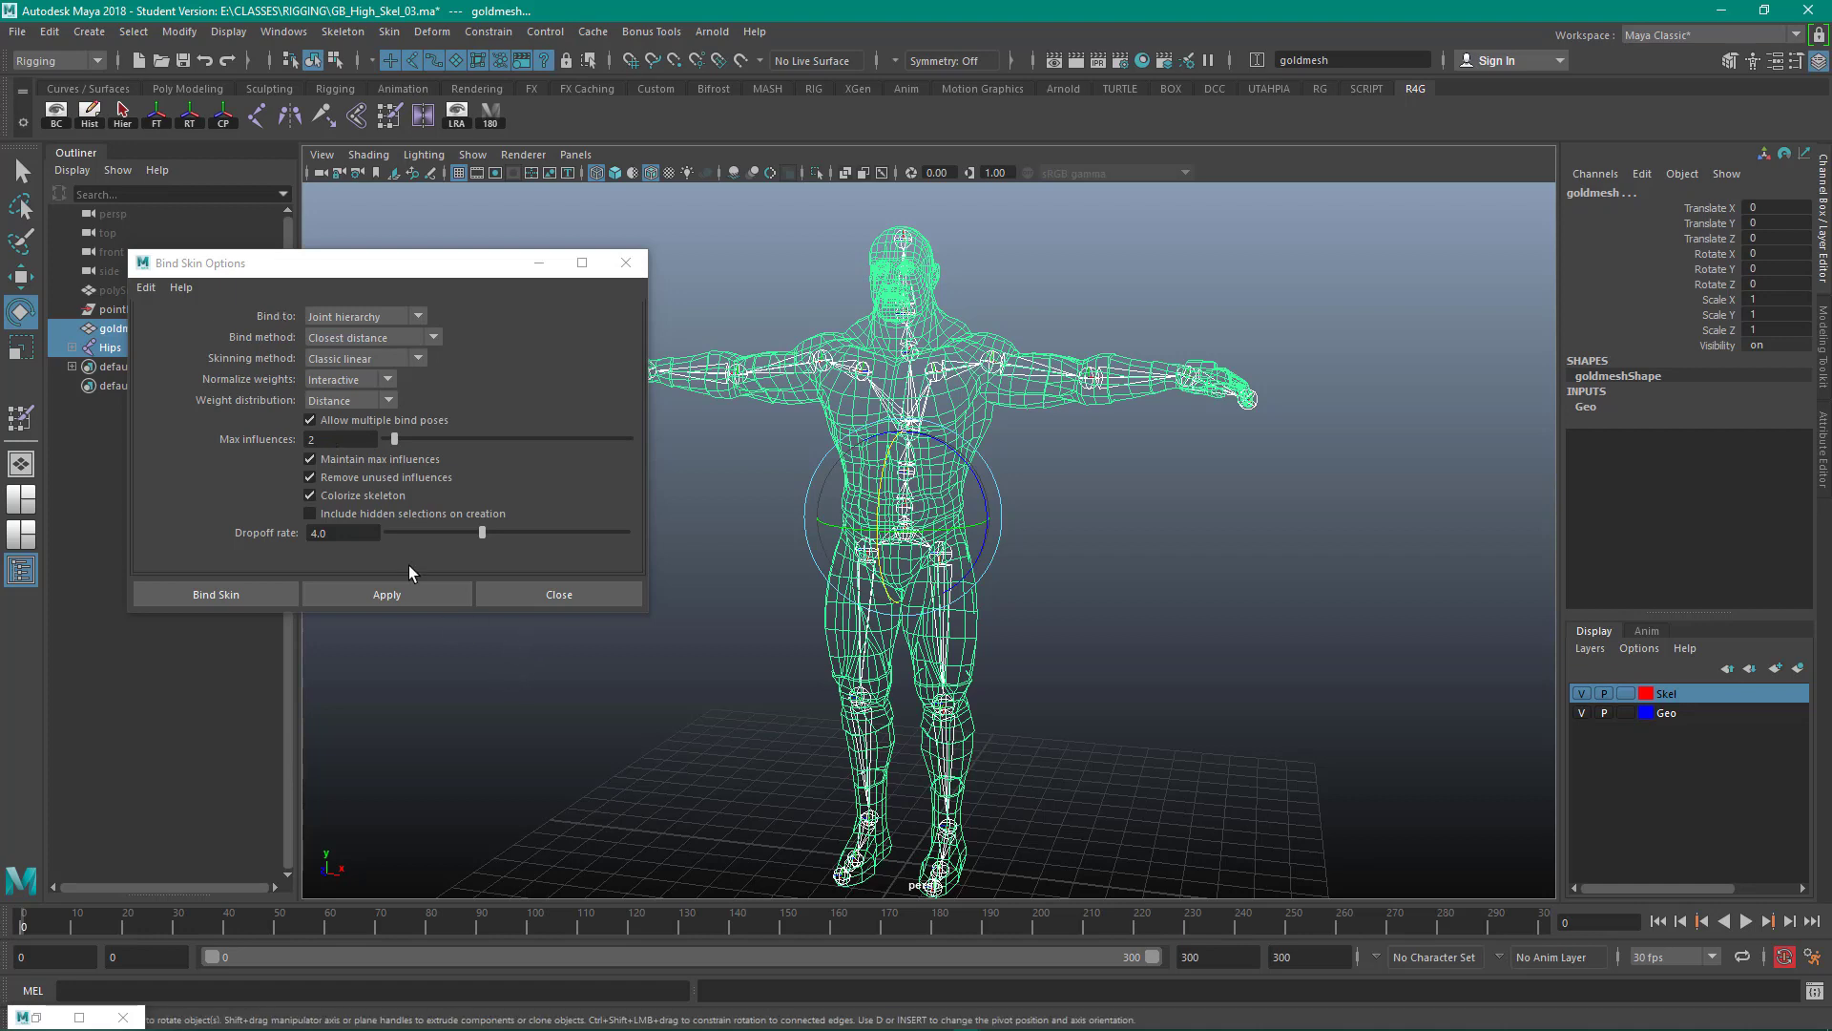
pyautogui.click(397, 598)
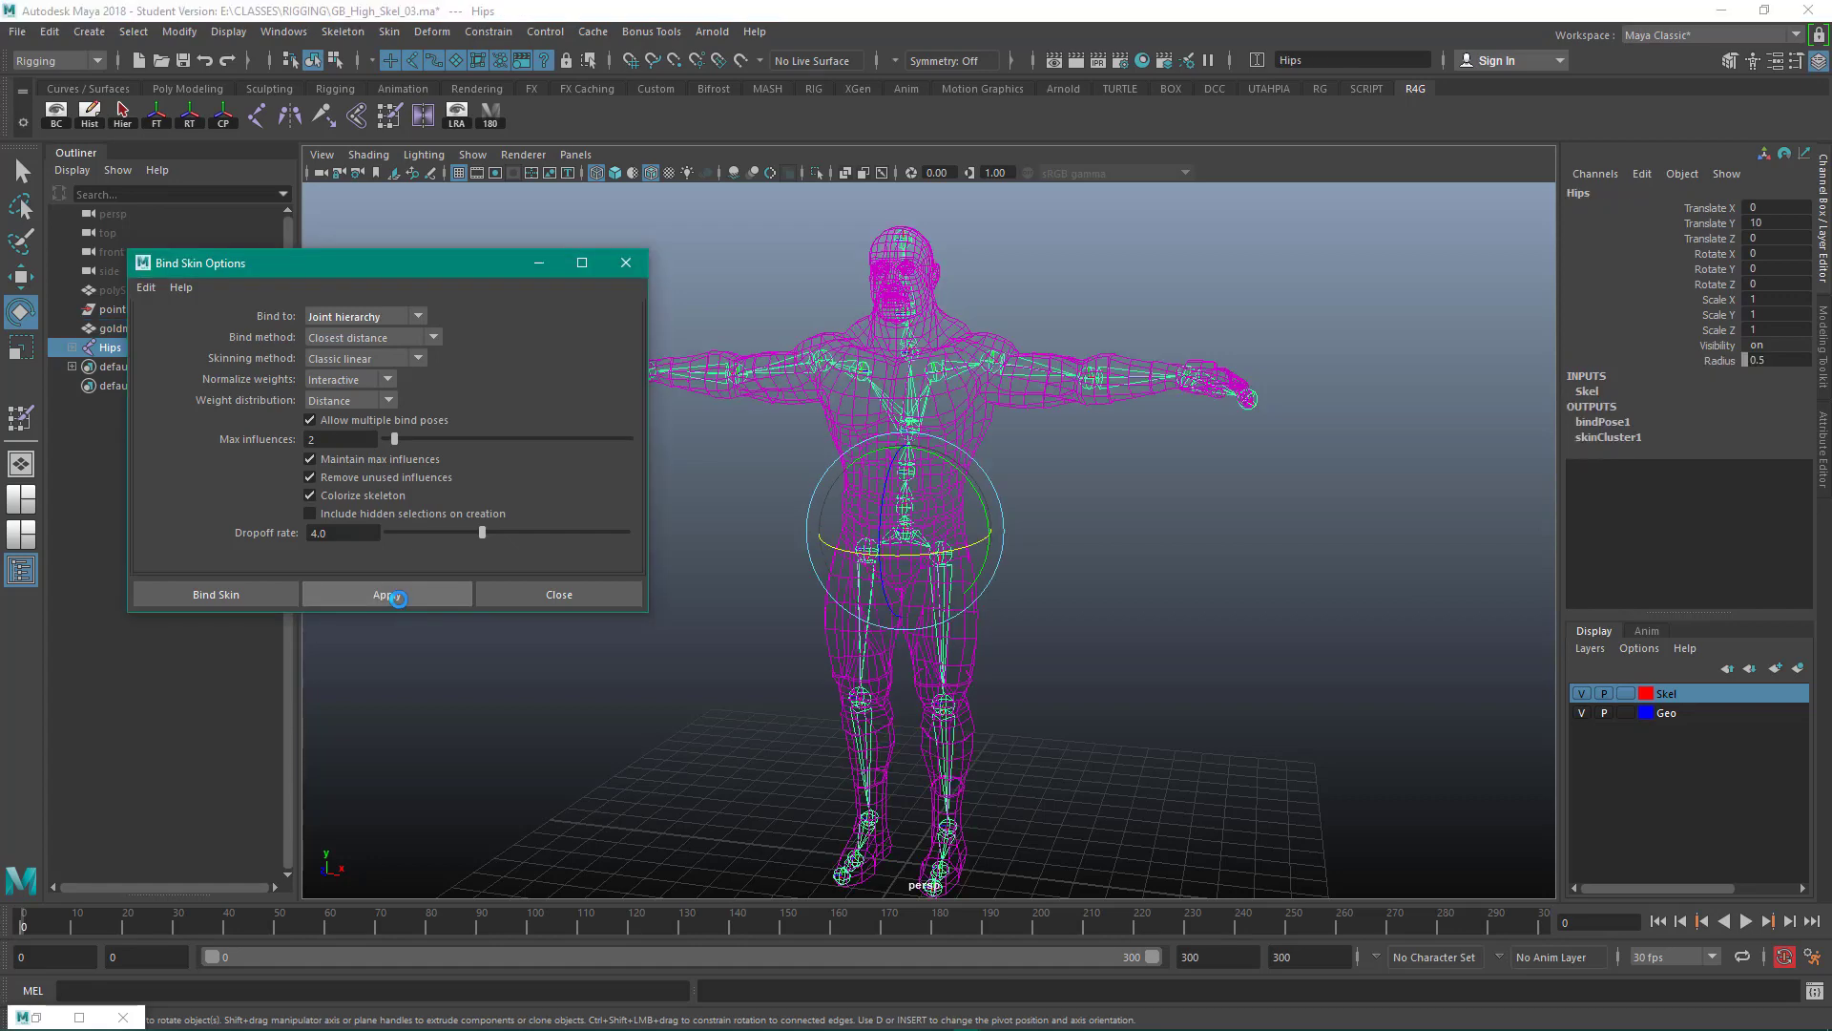
pyautogui.click(576, 594)
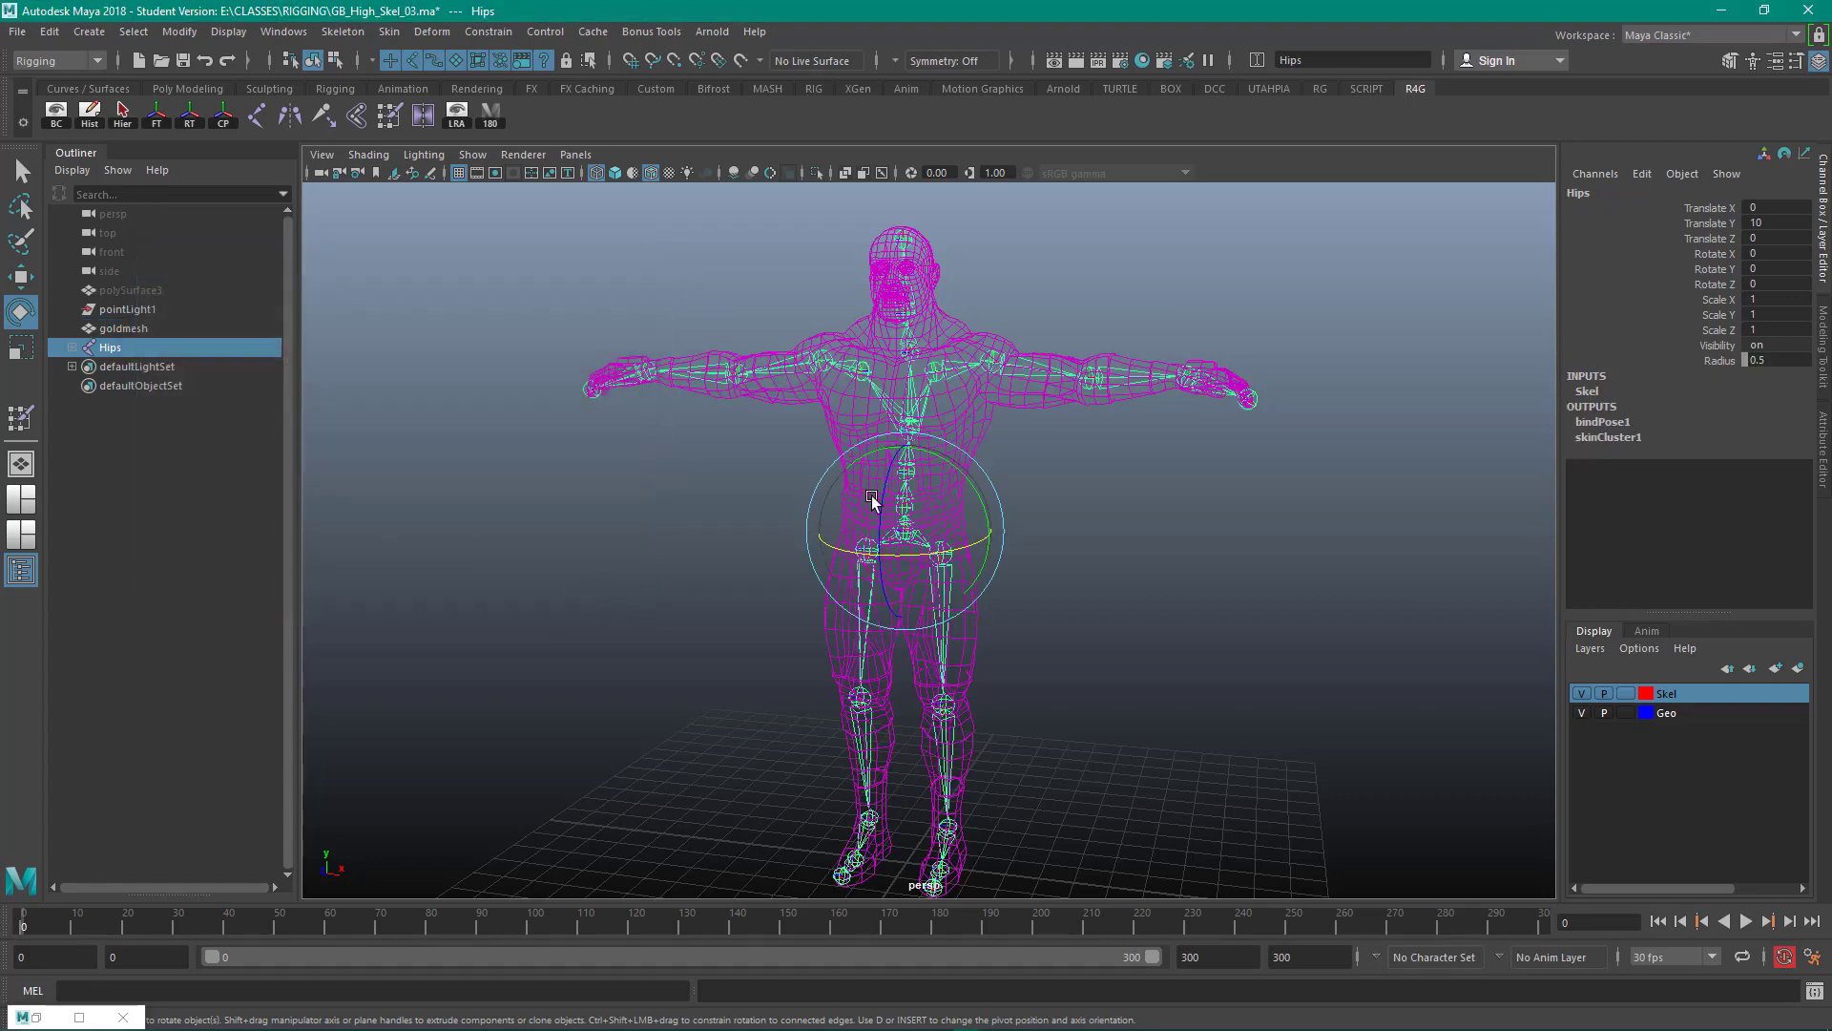
# Test the skin binding by rotating the L_Shoulder joint about -53 degrees on Z, and undo the rotation.
pyautogui.click(1146, 503)
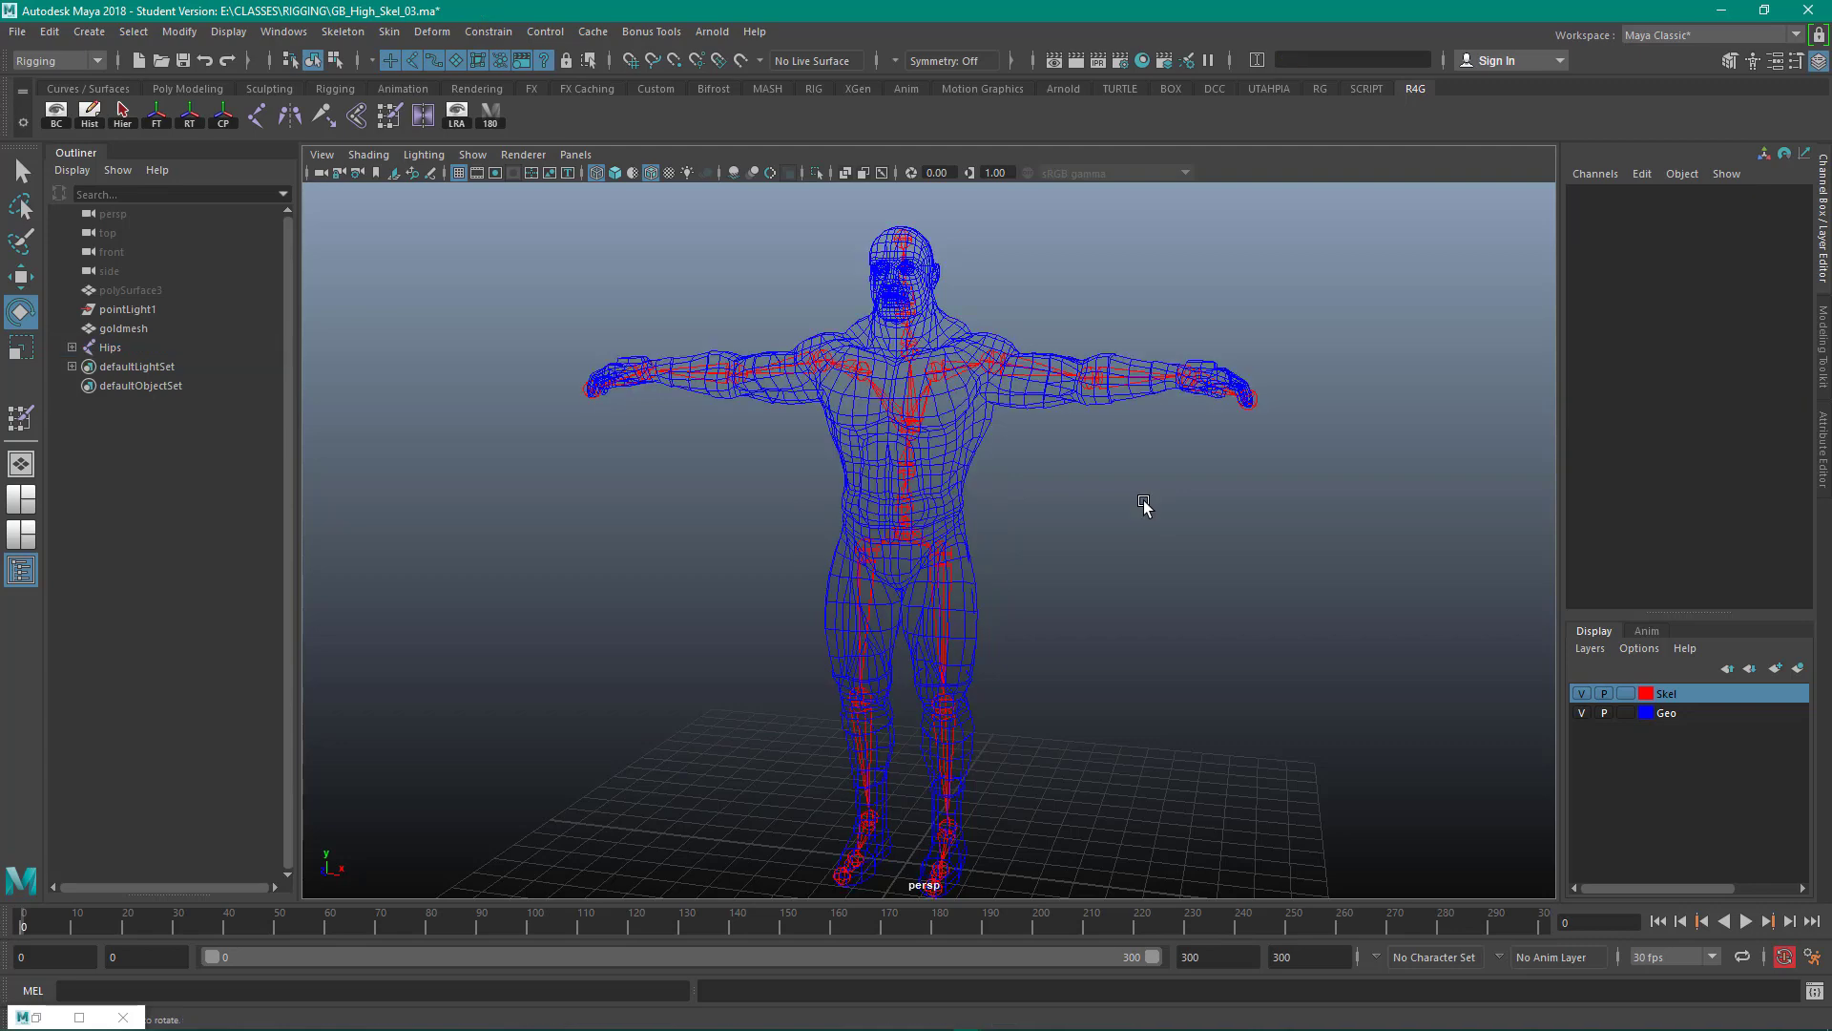
pyautogui.click(909, 527)
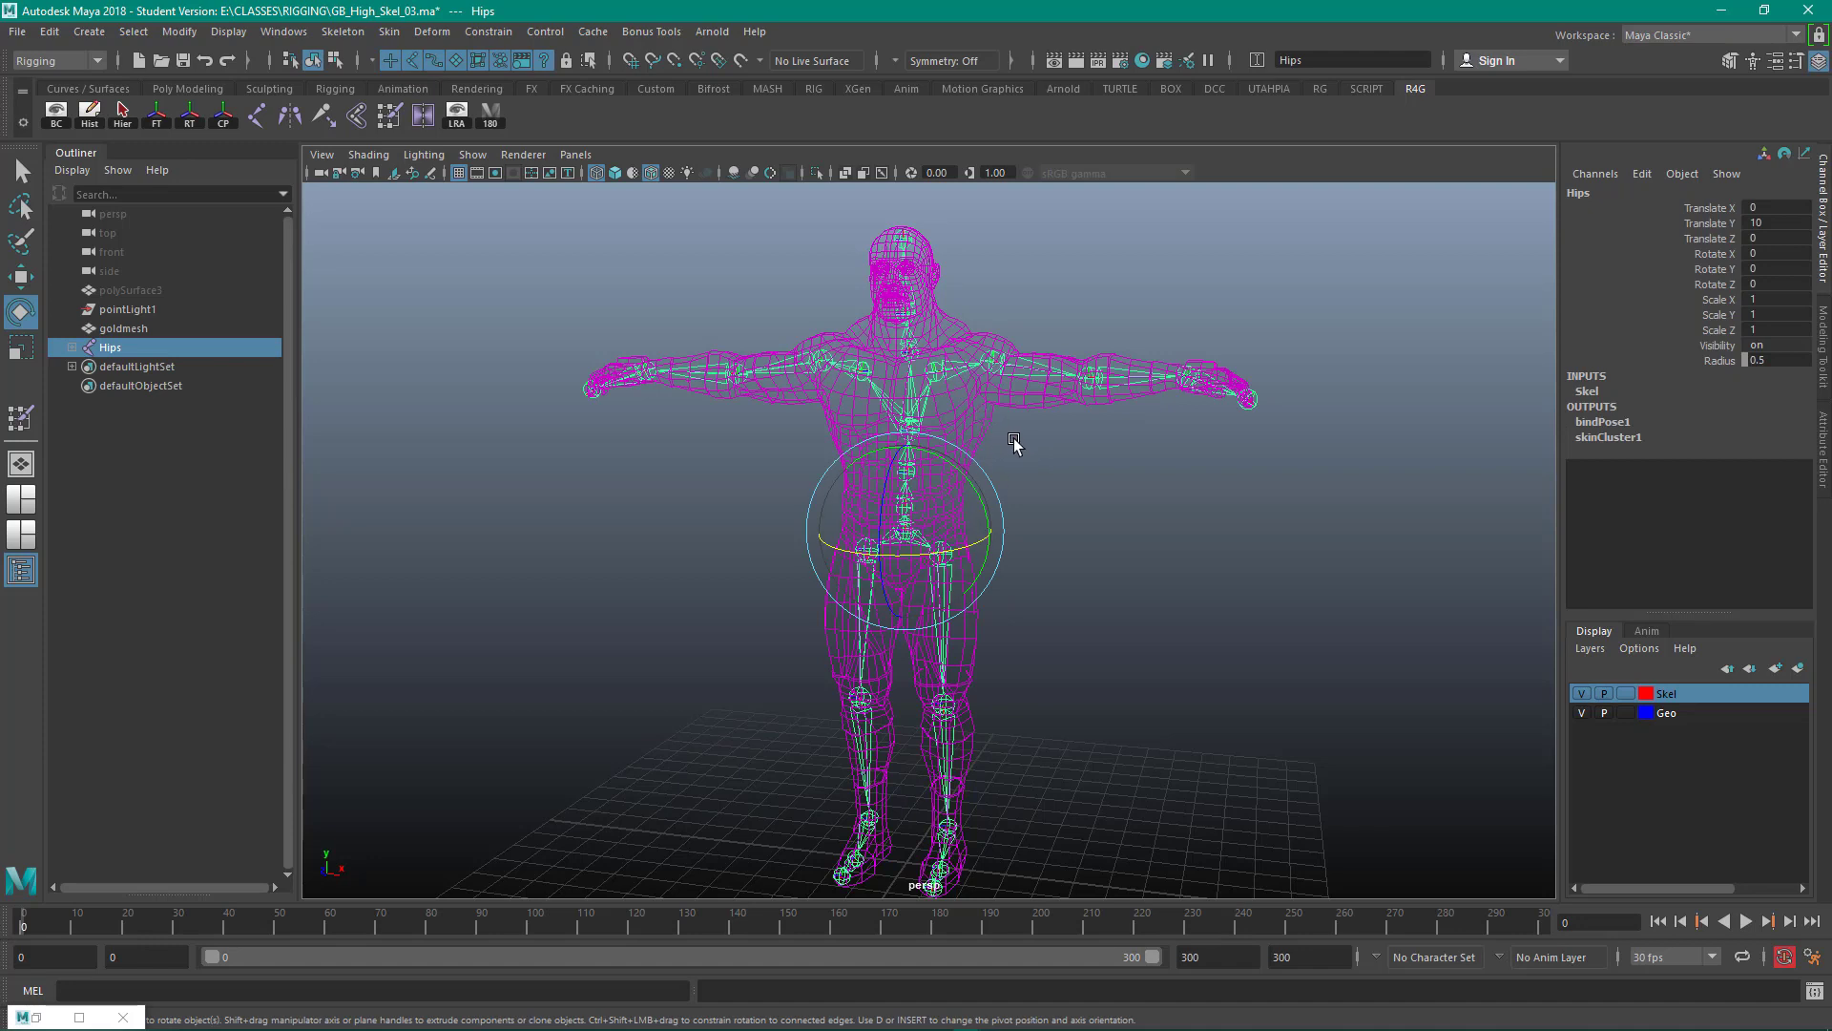
pyautogui.click(1026, 368)
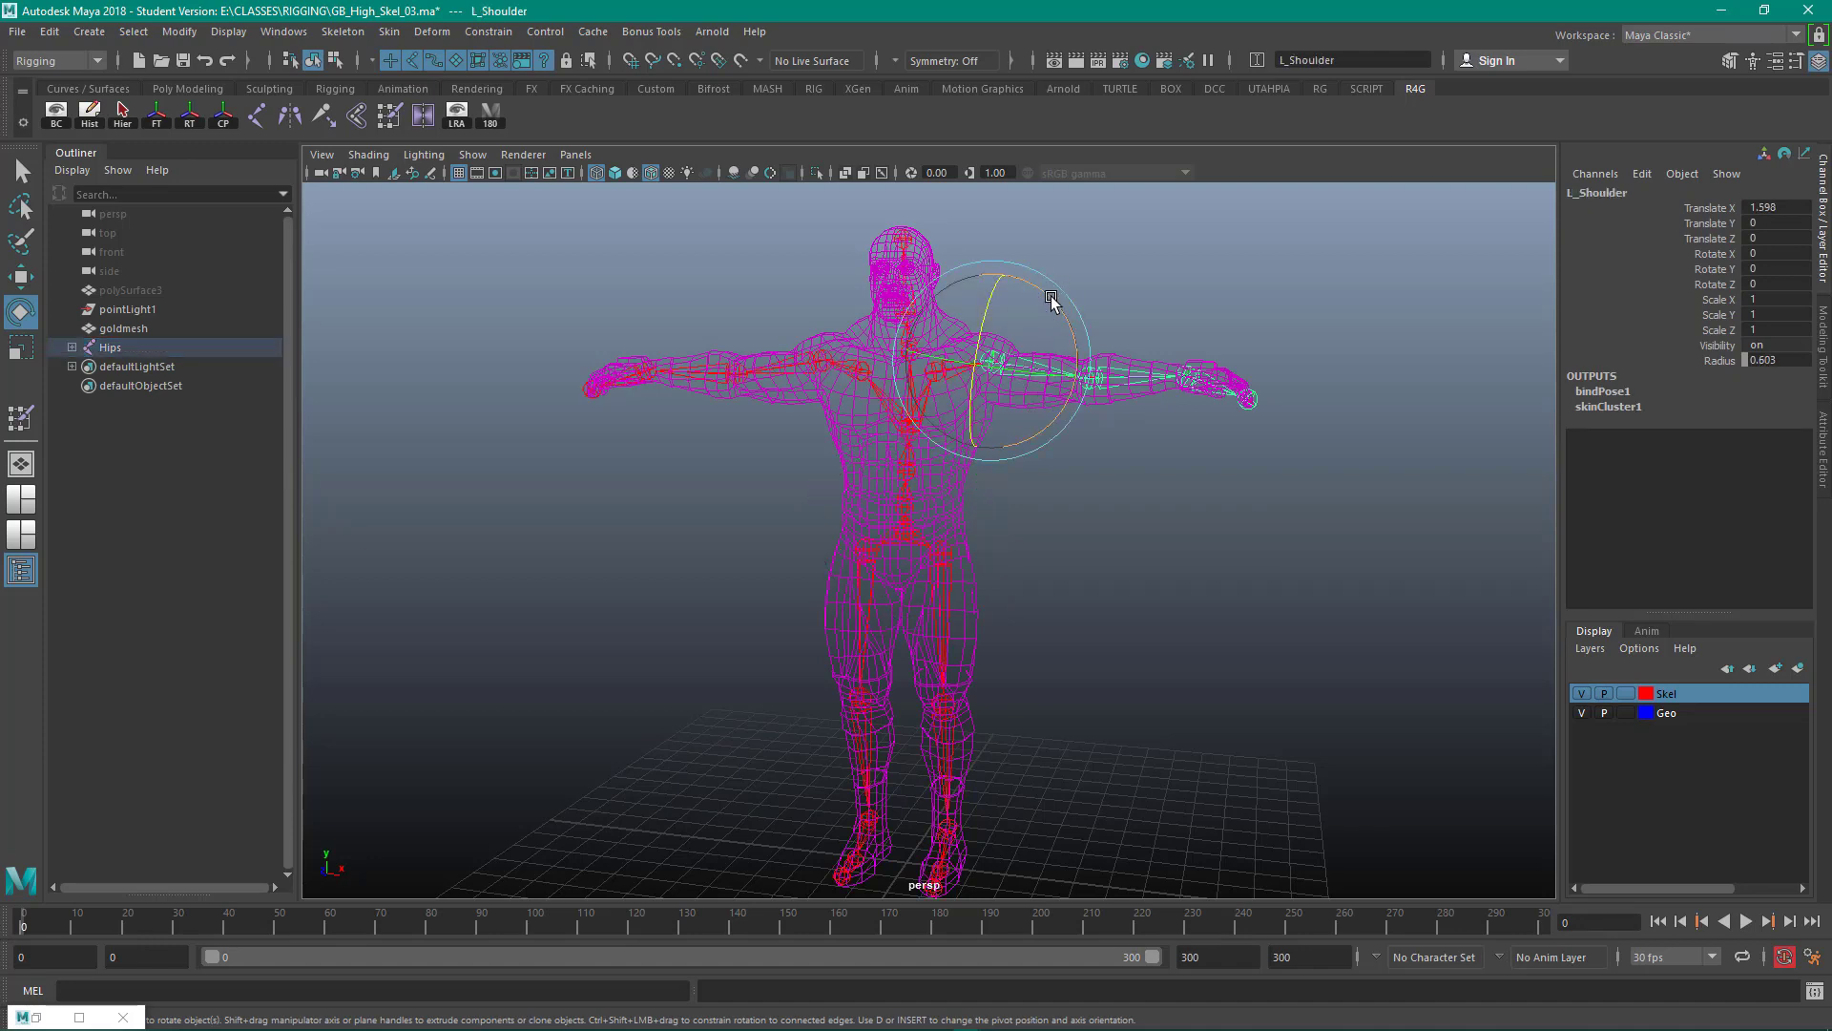
pyautogui.moveTo(1050, 299); pyautogui.dragTo(1074, 373)
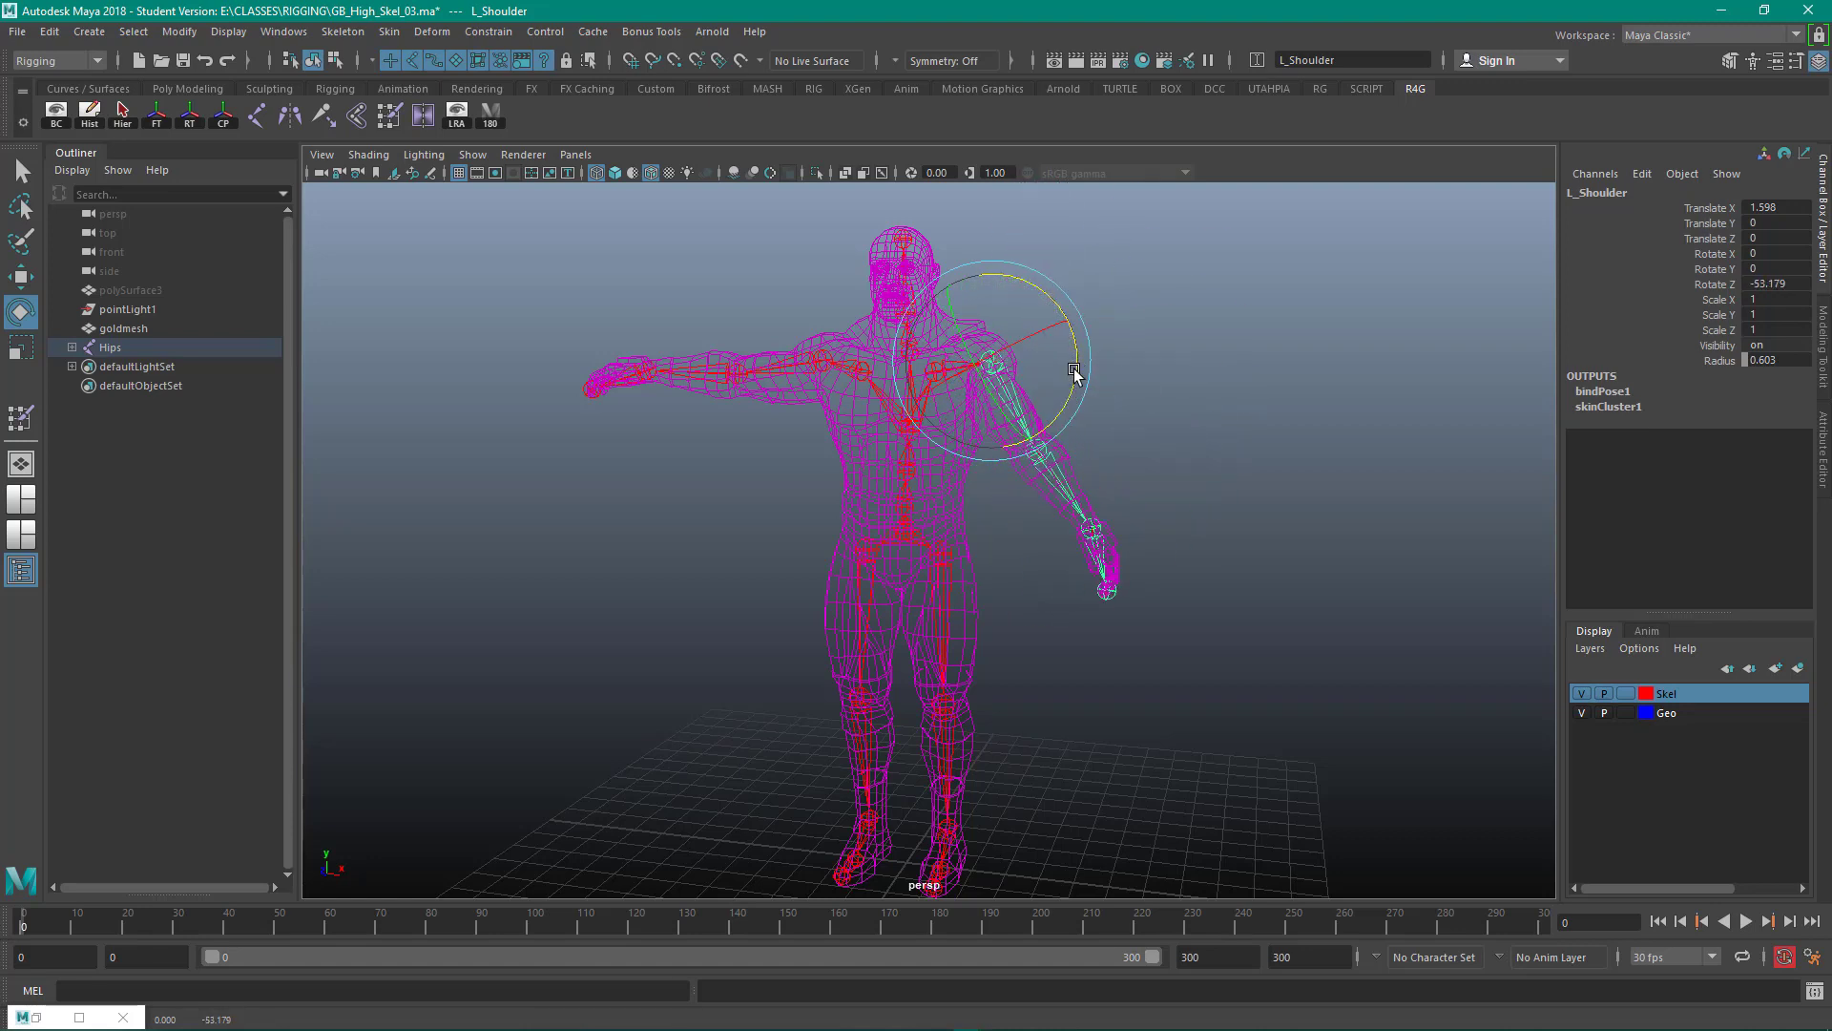
pyautogui.hotkey('ctrl', 'z')
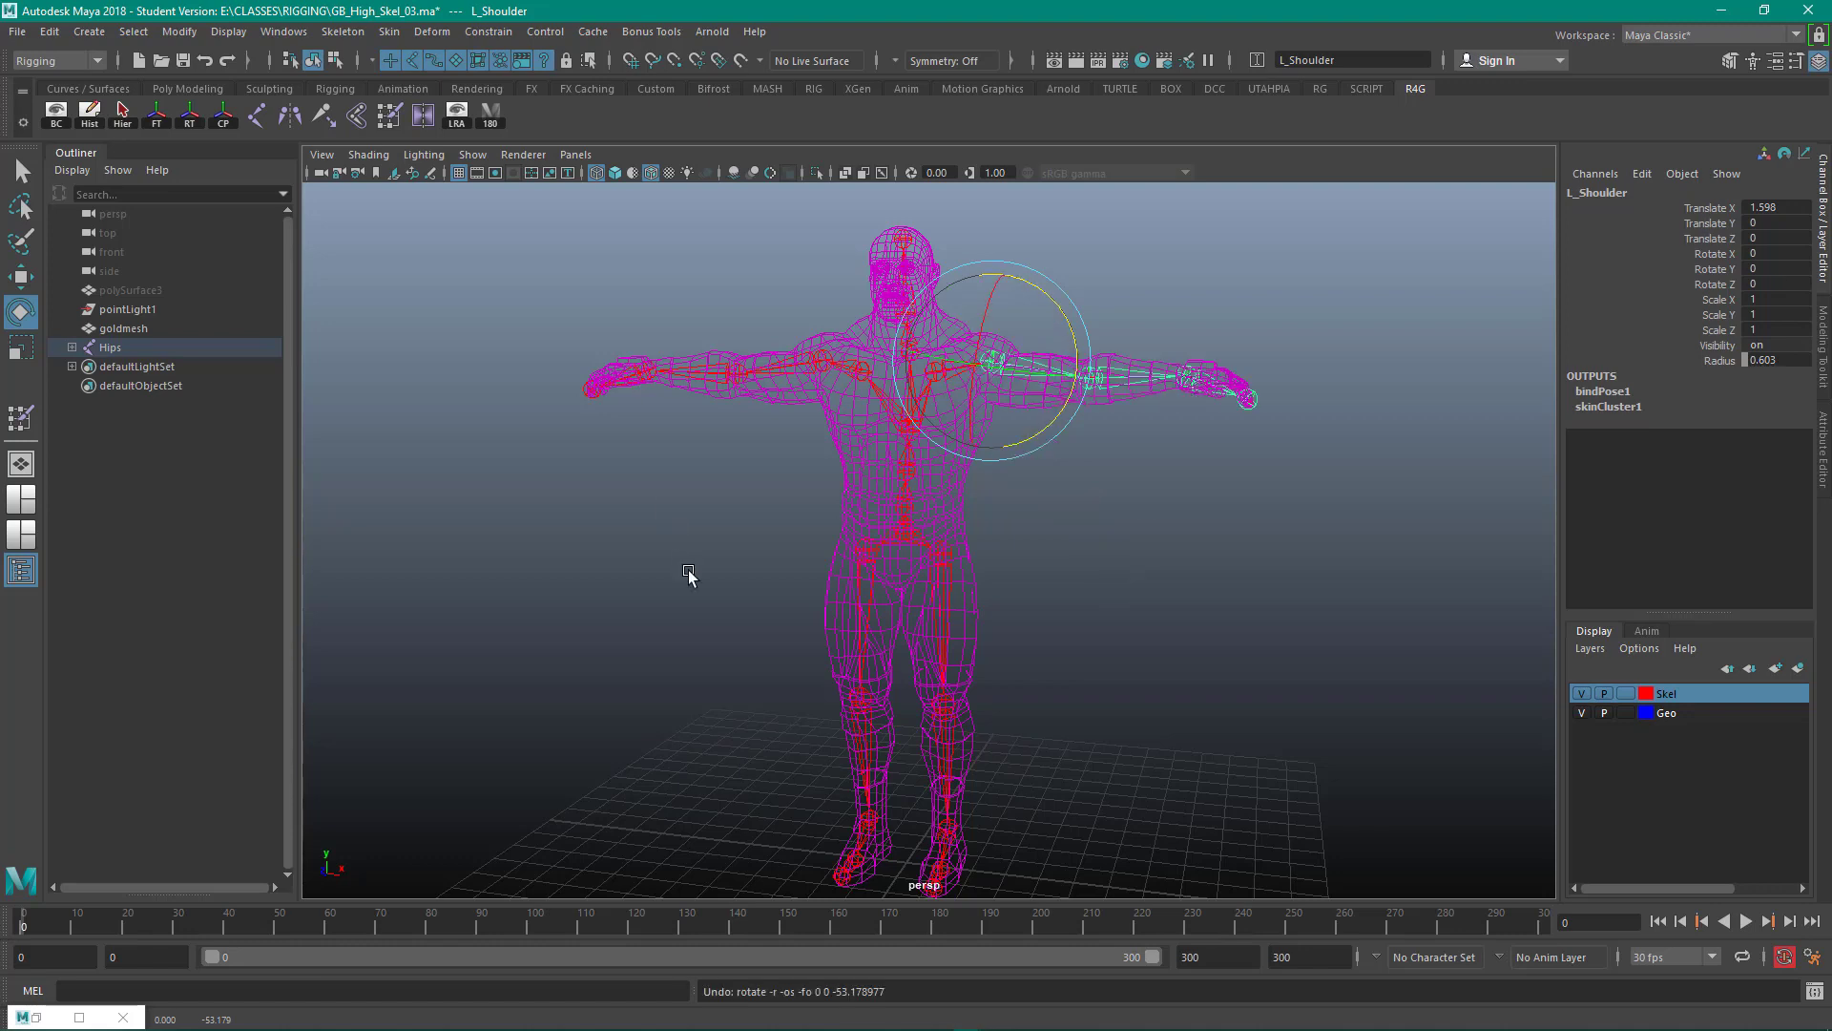
# Shade the model and open the Paint Skin Weights tool settings, collapsing the Outliner to enlarge the view.
pyautogui.press('5')
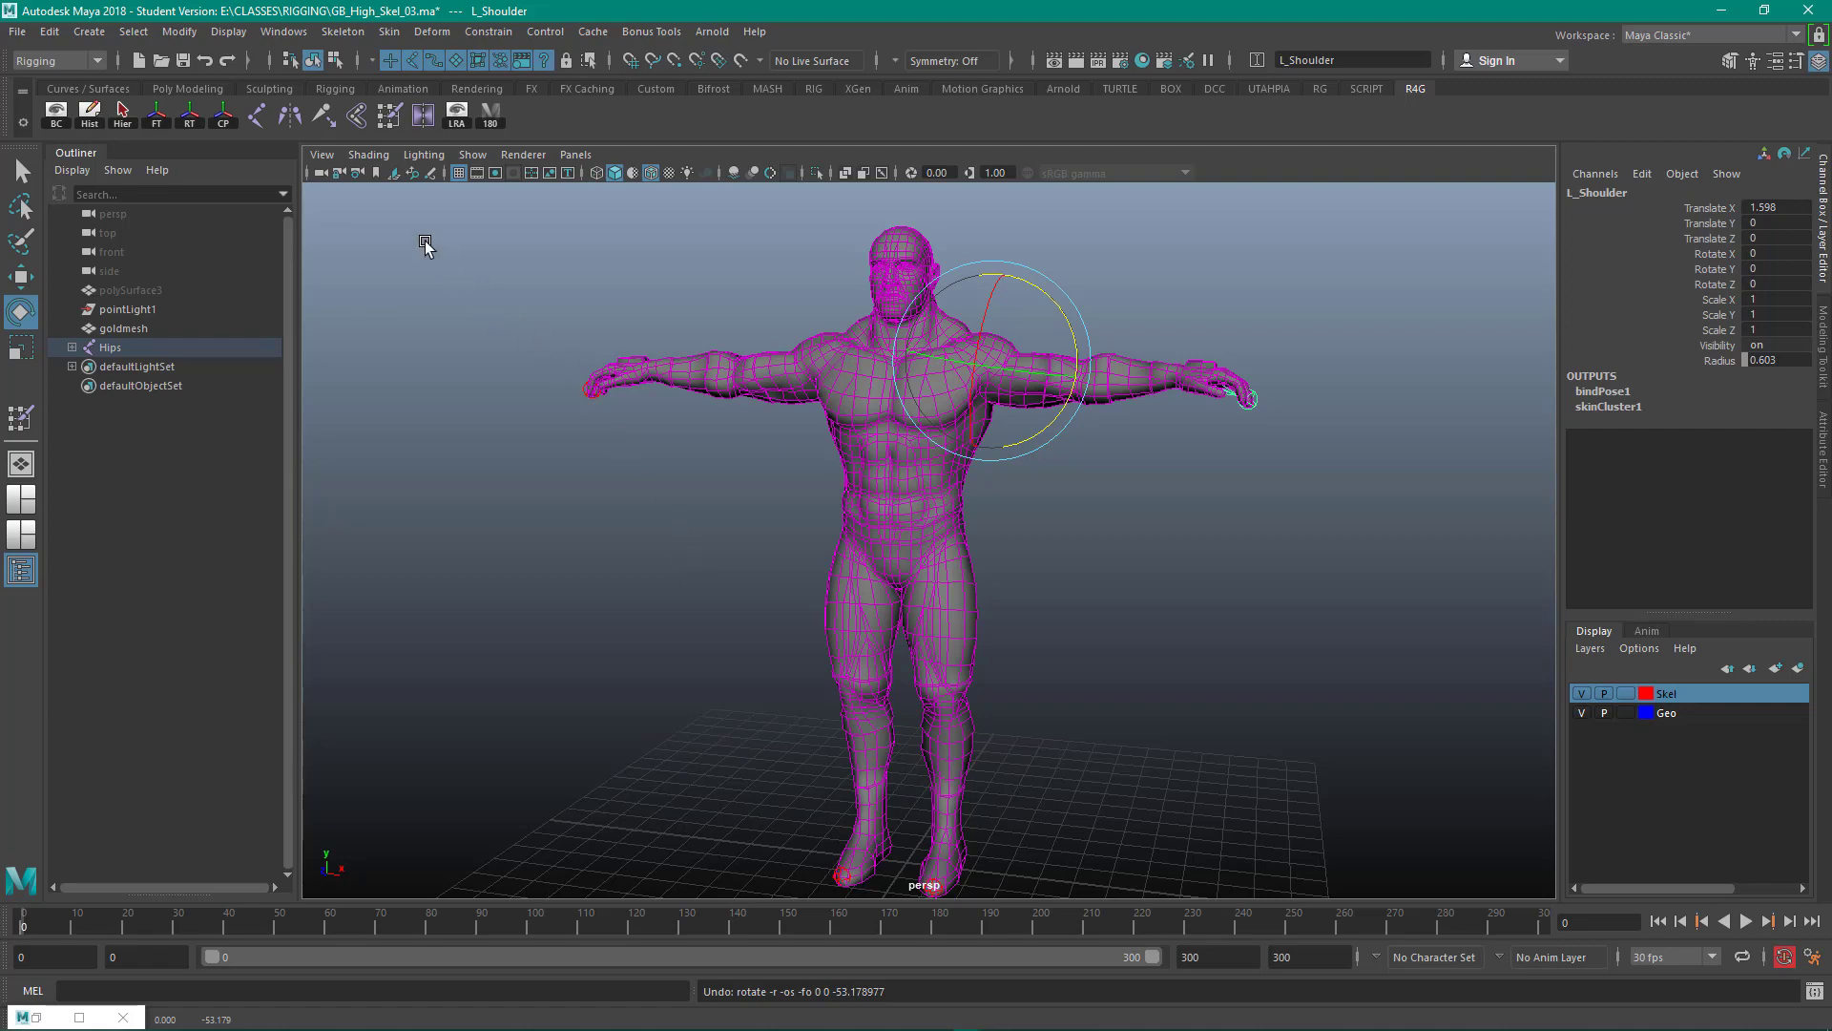
pyautogui.click(391, 121)
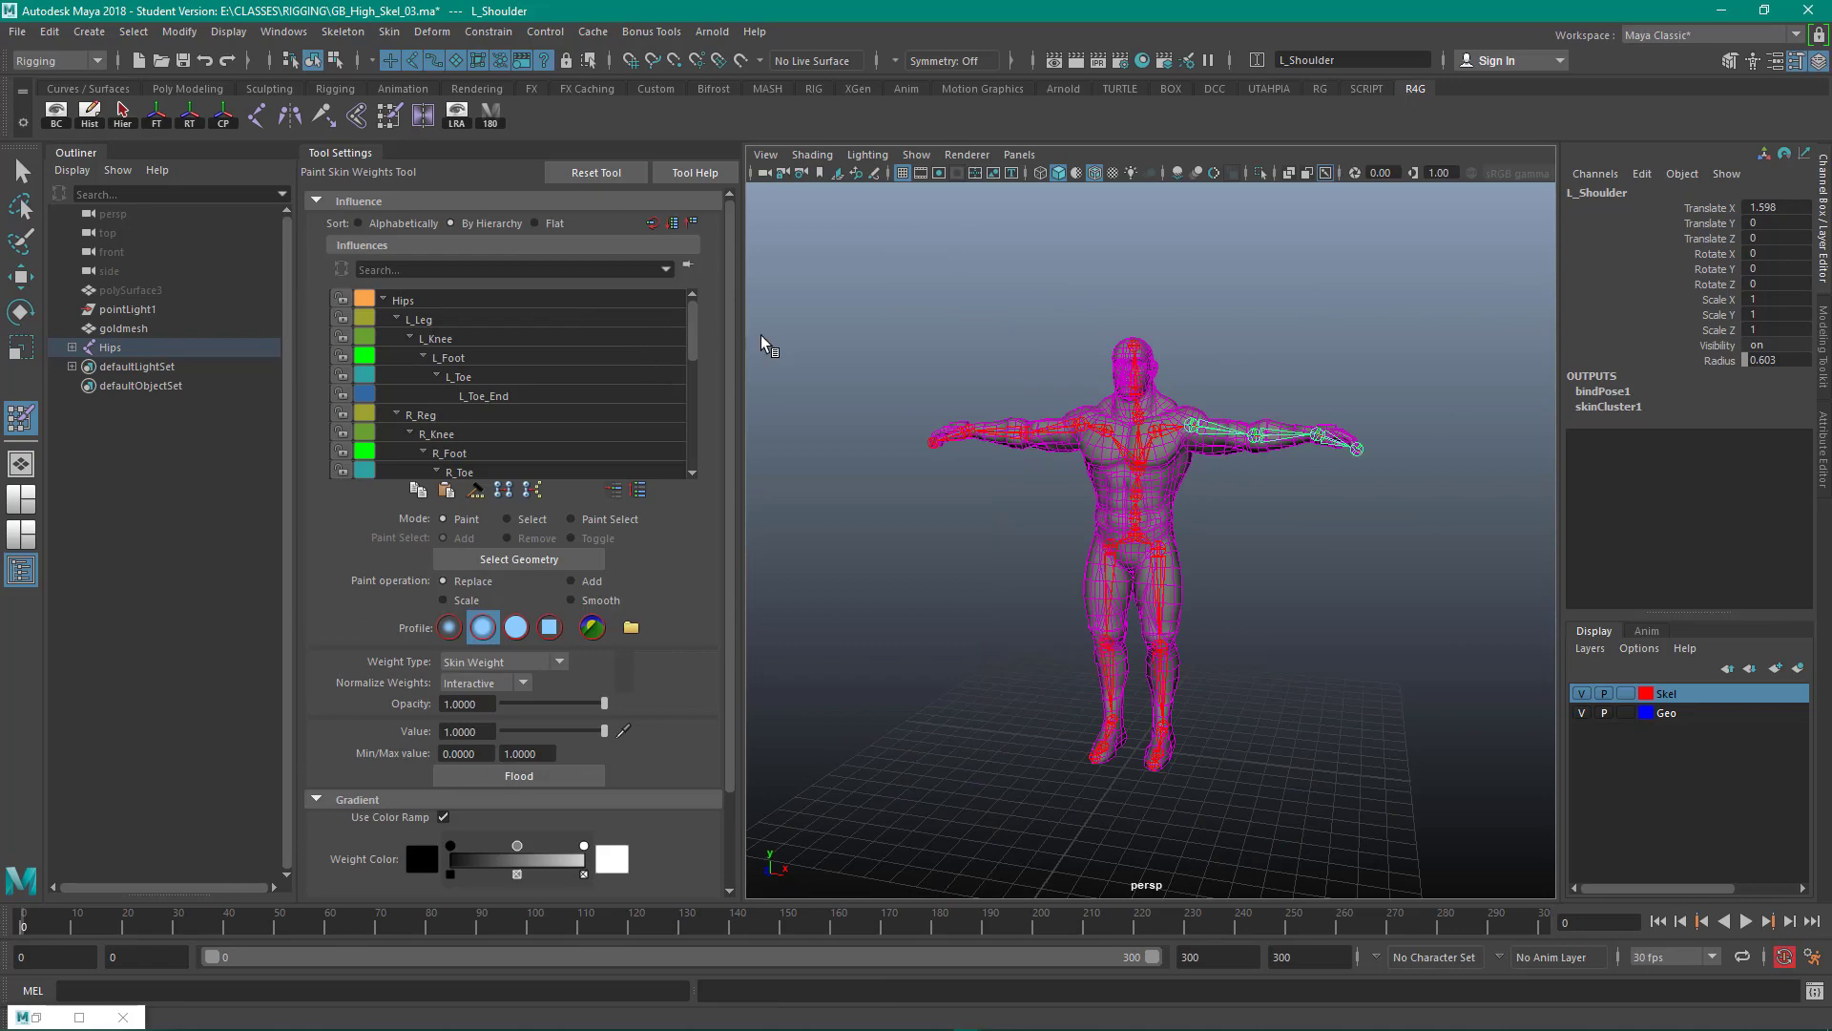
pyautogui.click(77, 154)
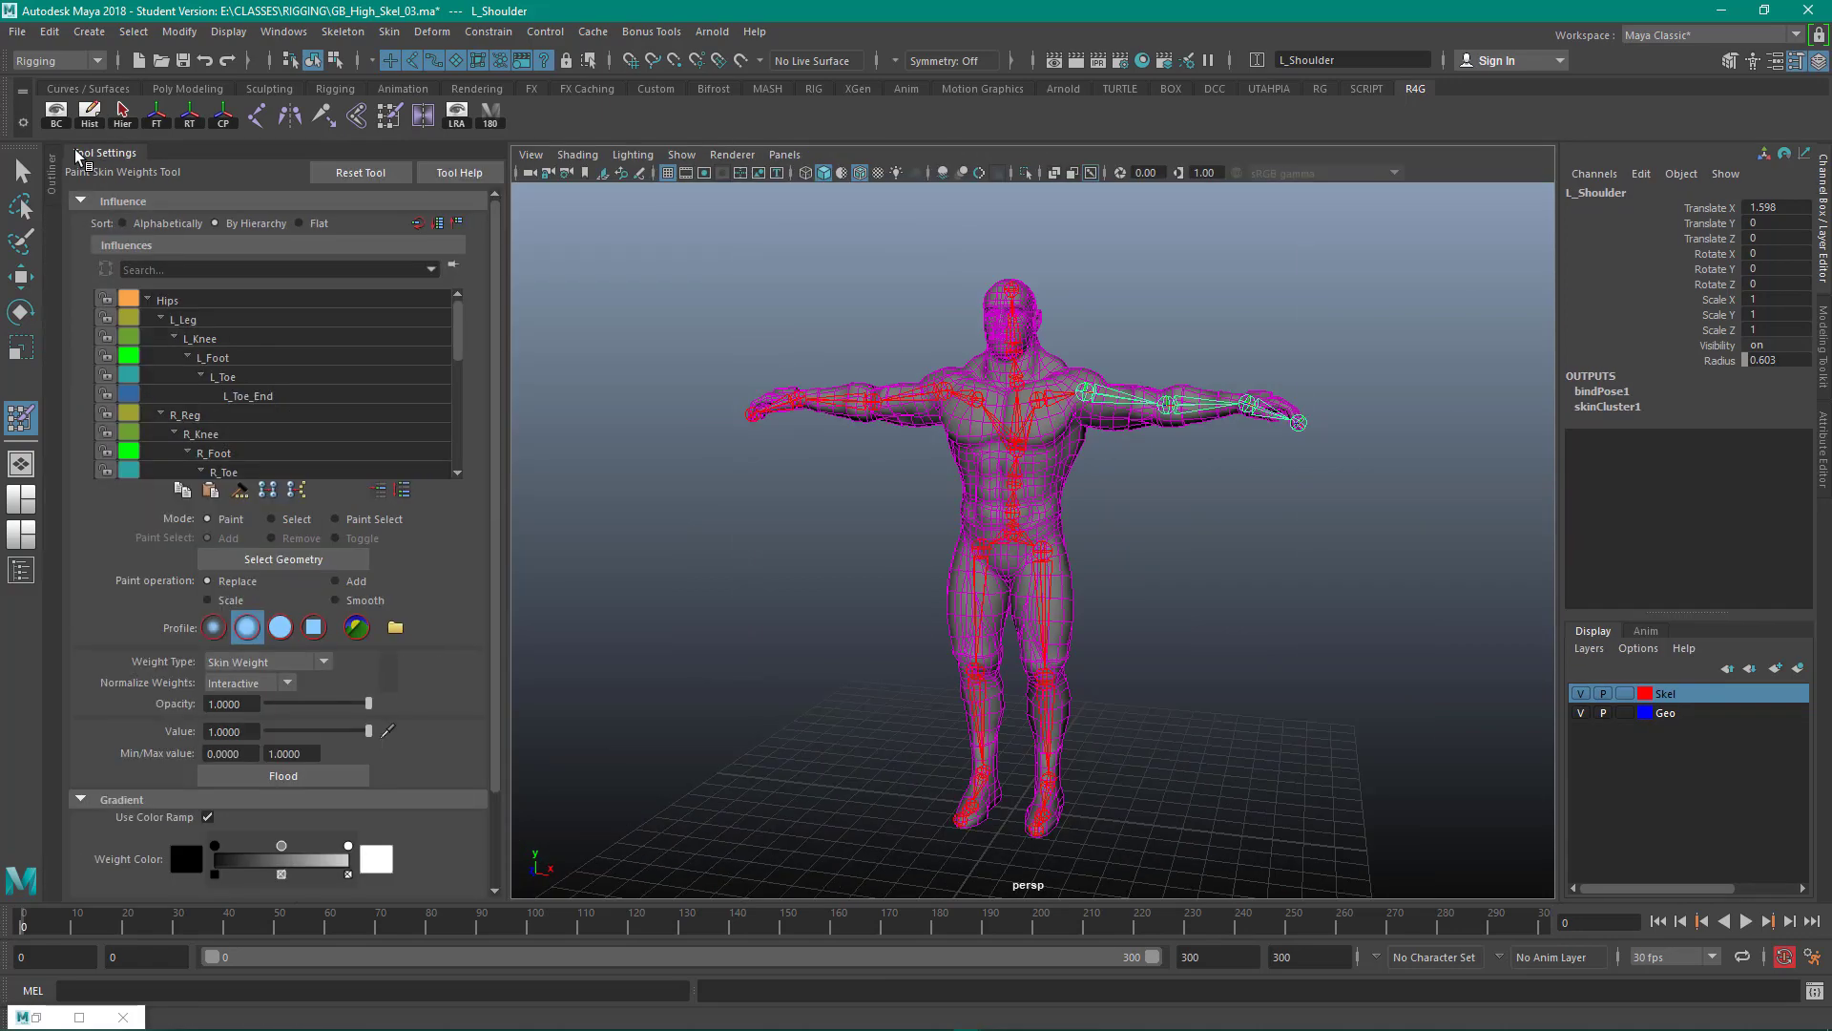
pyautogui.keyDown('alt'); pyautogui.moveTo(761, 470); pyautogui.dragTo(696, 453, button='middle'); pyautogui.keyUp('alt')
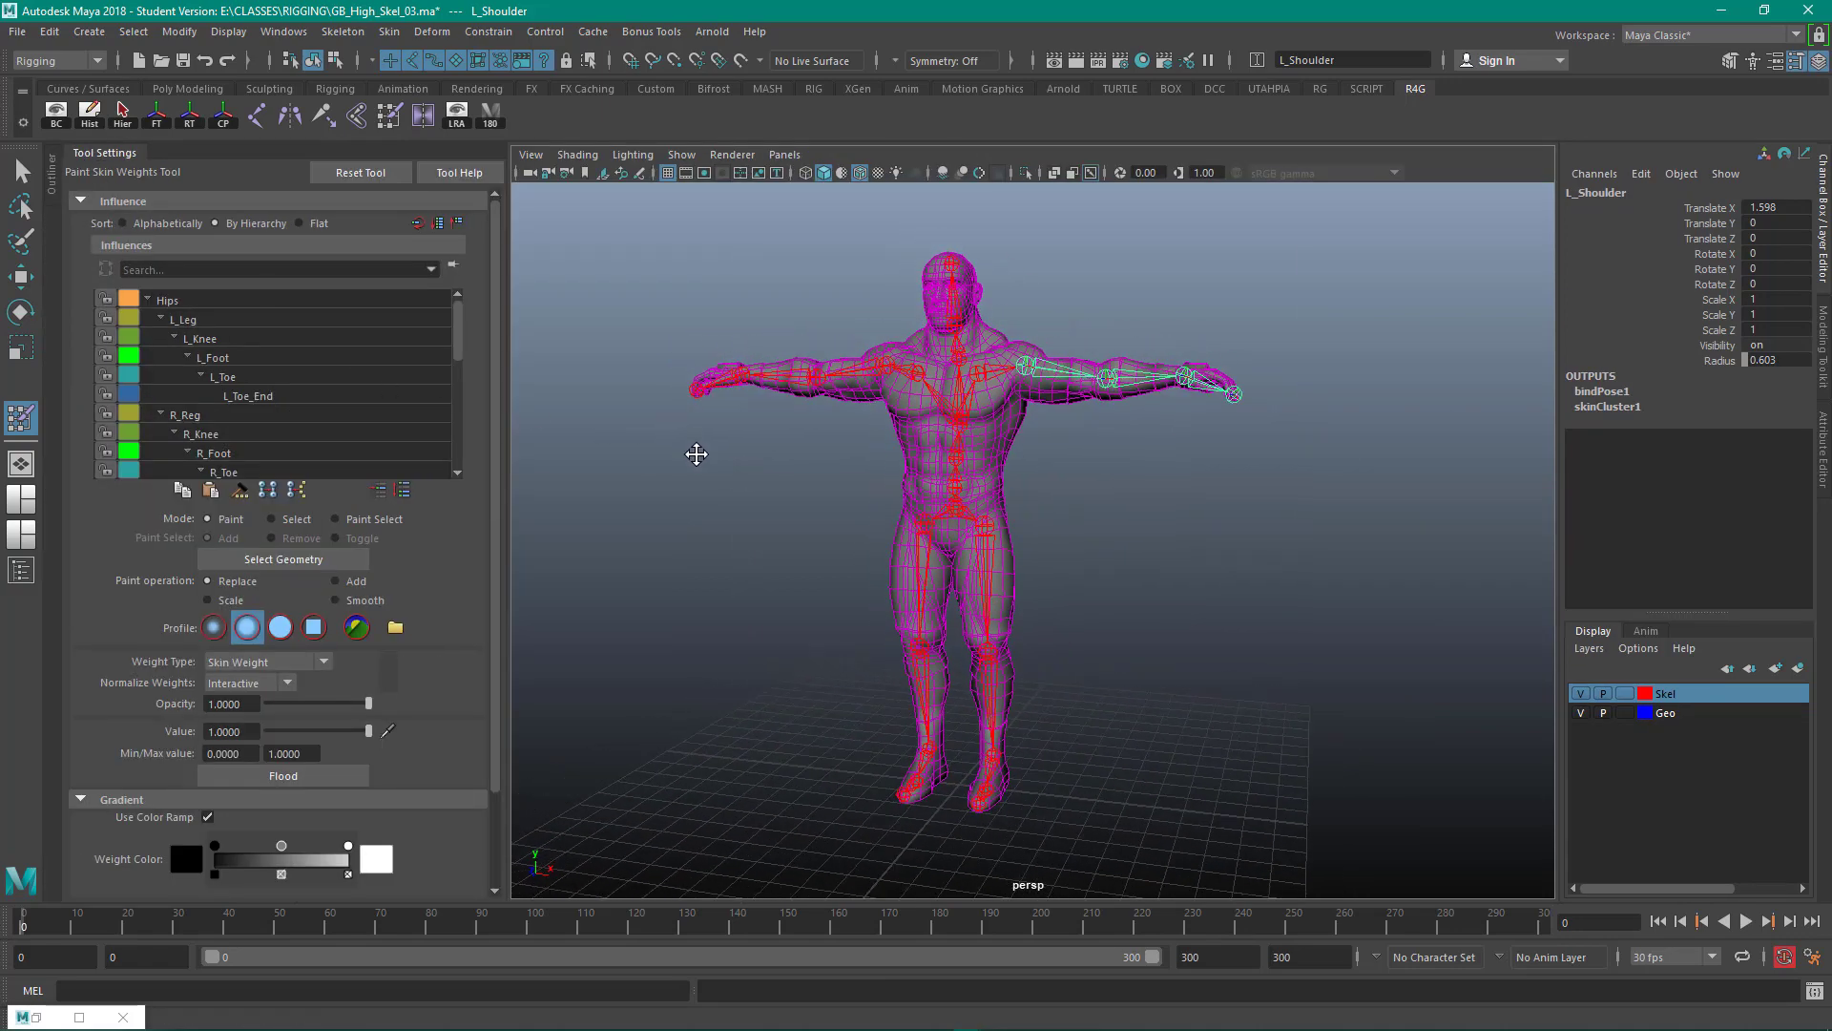
pyautogui.keyDown('alt'); pyautogui.moveTo(697, 453); pyautogui.dragTo(778, 472, button='right'); pyautogui.keyUp('alt')
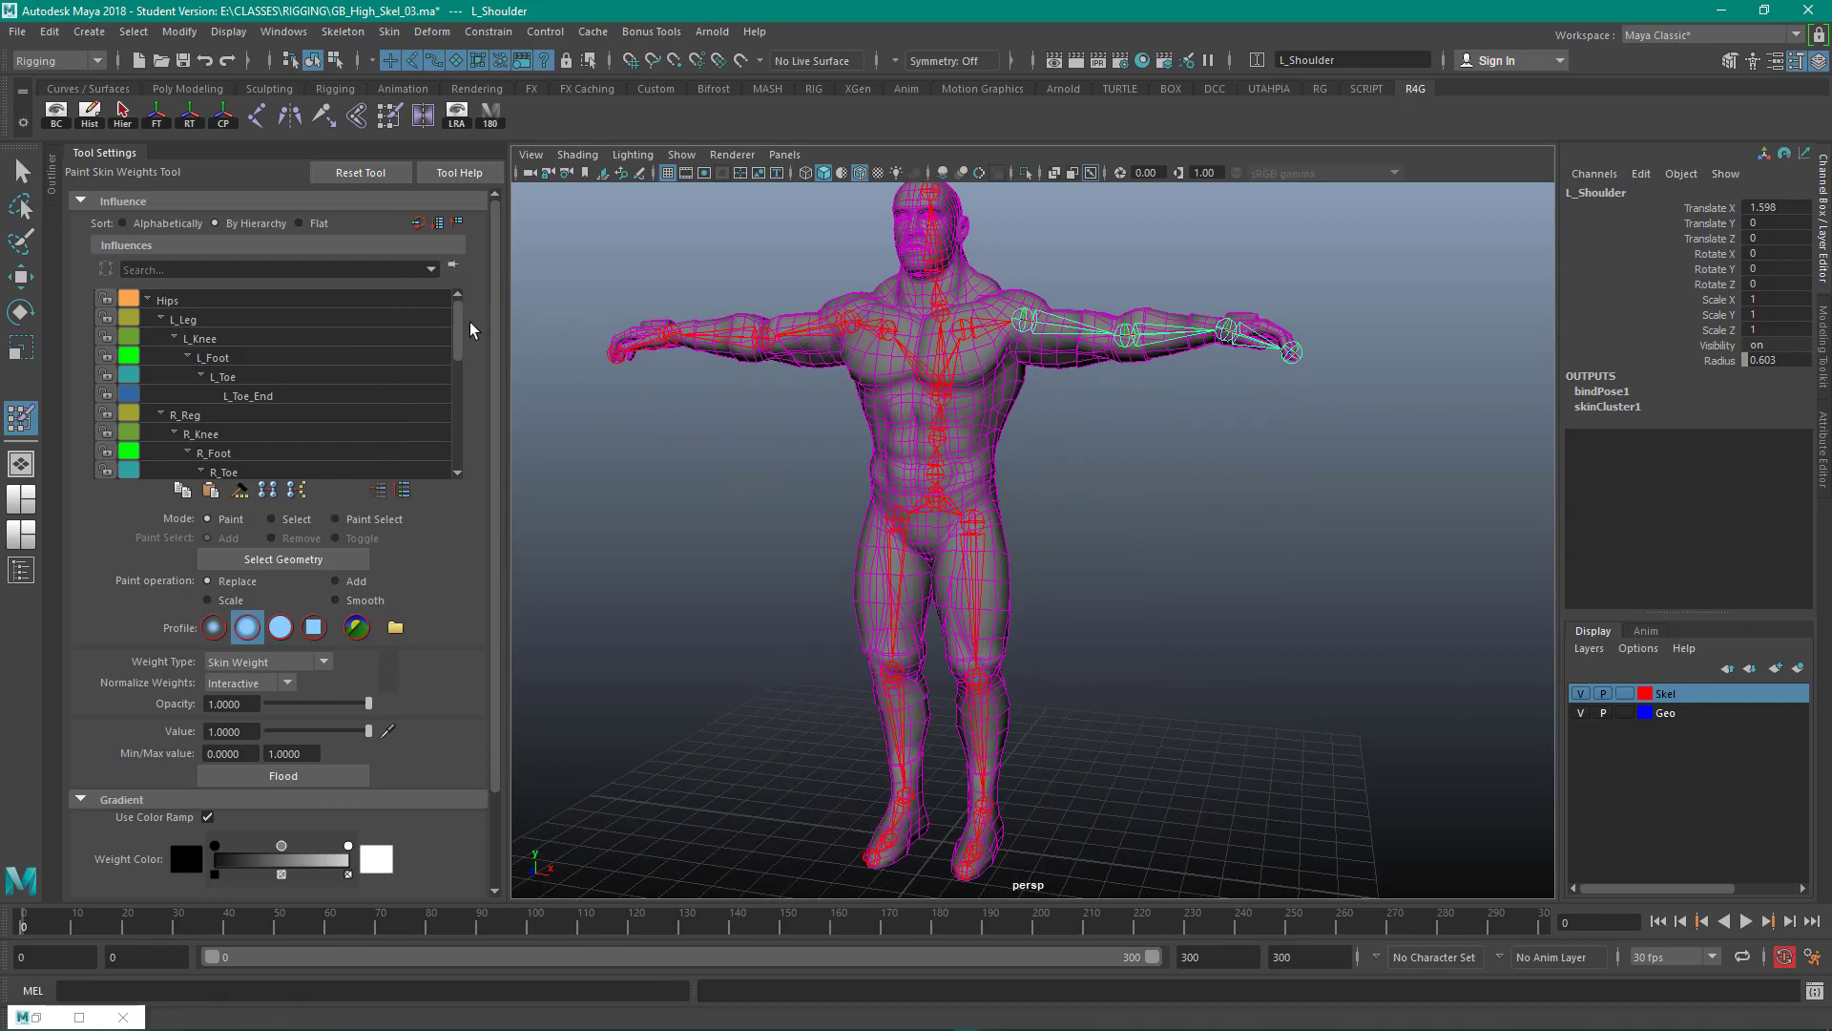
# Choose the L_Toe_End influence and load the skinned goldmesh geometry for weight painting.
pyautogui.moveTo(458, 330); pyautogui.dragTo(473, 289)
pyautogui.click(234, 324)
pyautogui.click(263, 396)
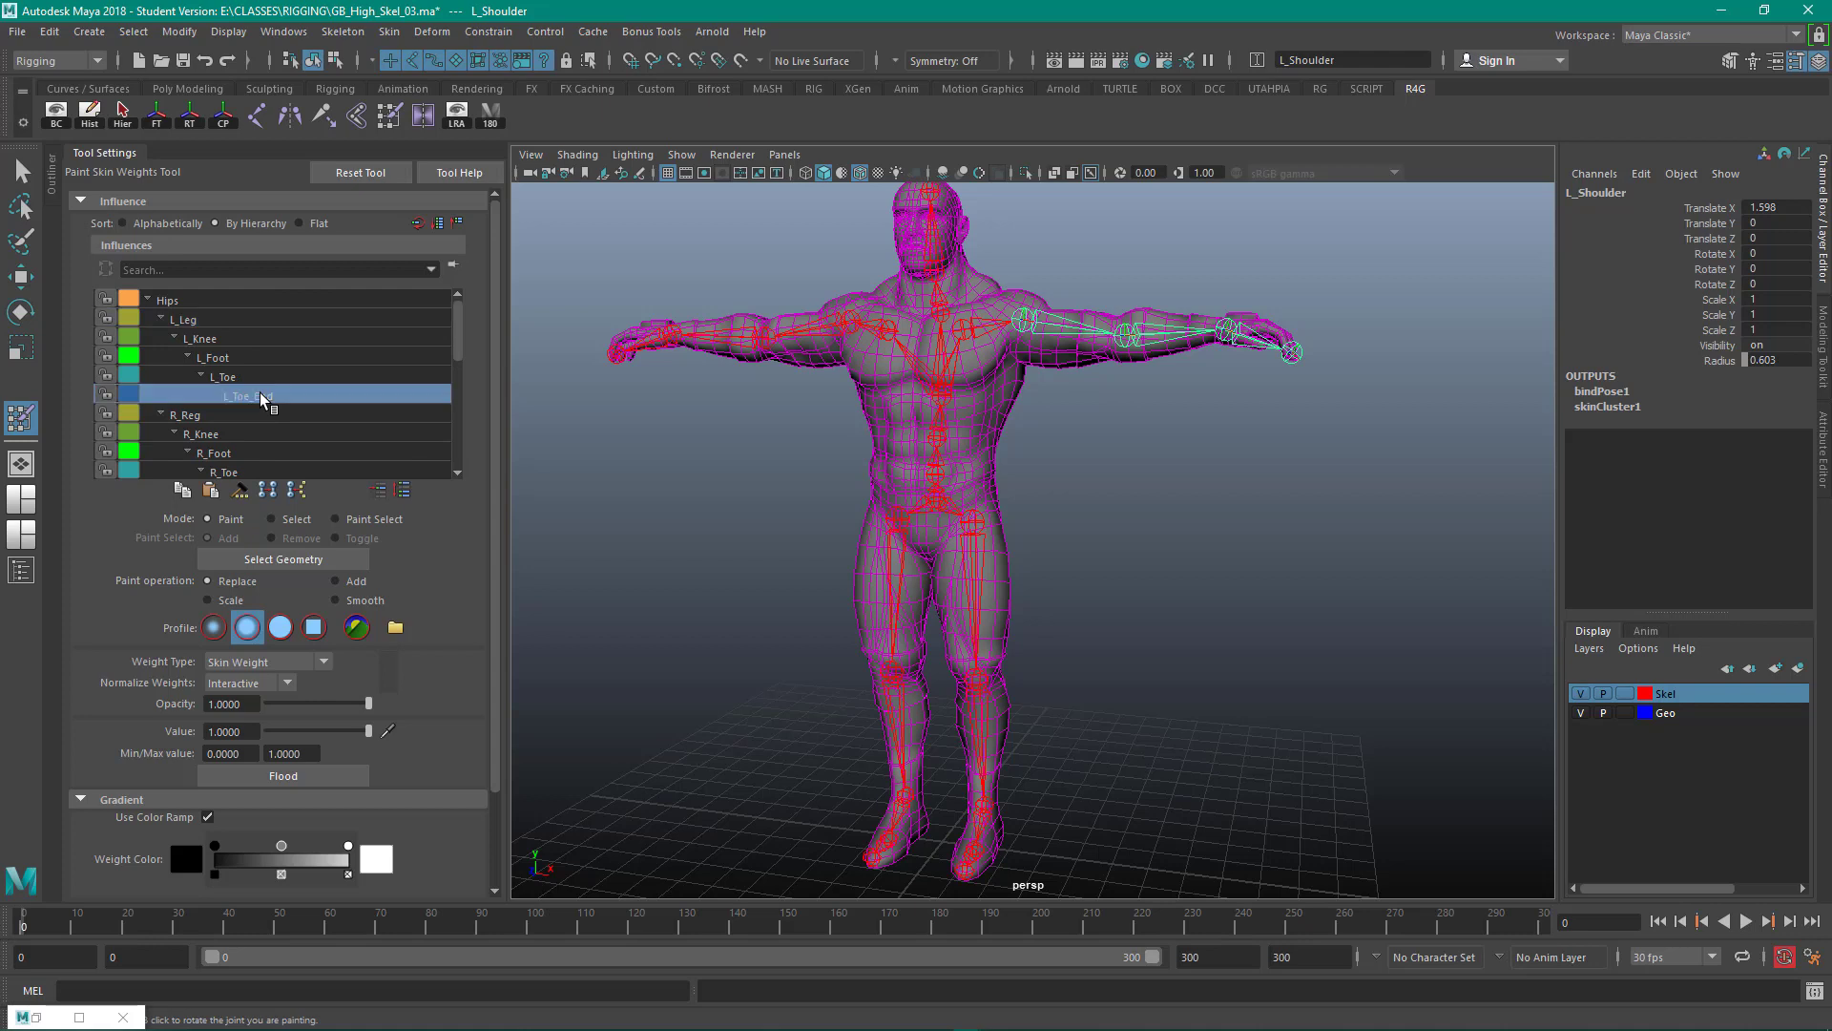
pyautogui.click(194, 301)
pyautogui.click(225, 377)
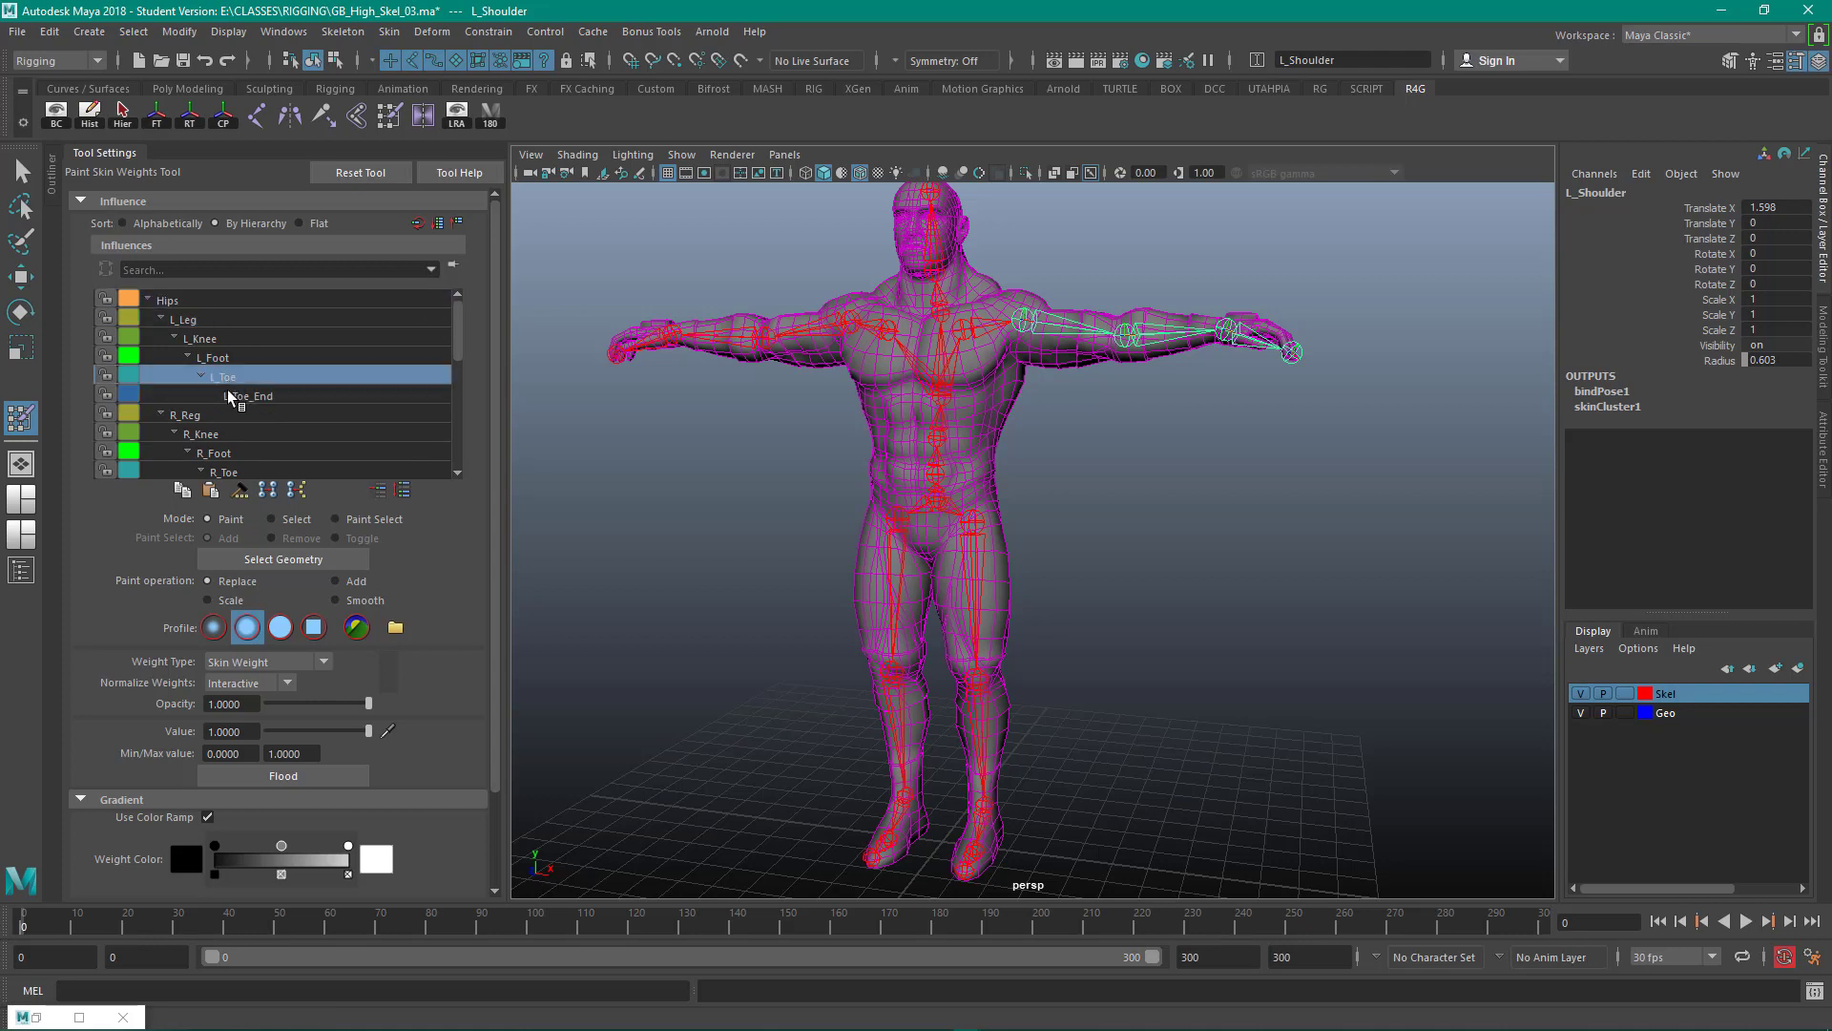
pyautogui.click(294, 396)
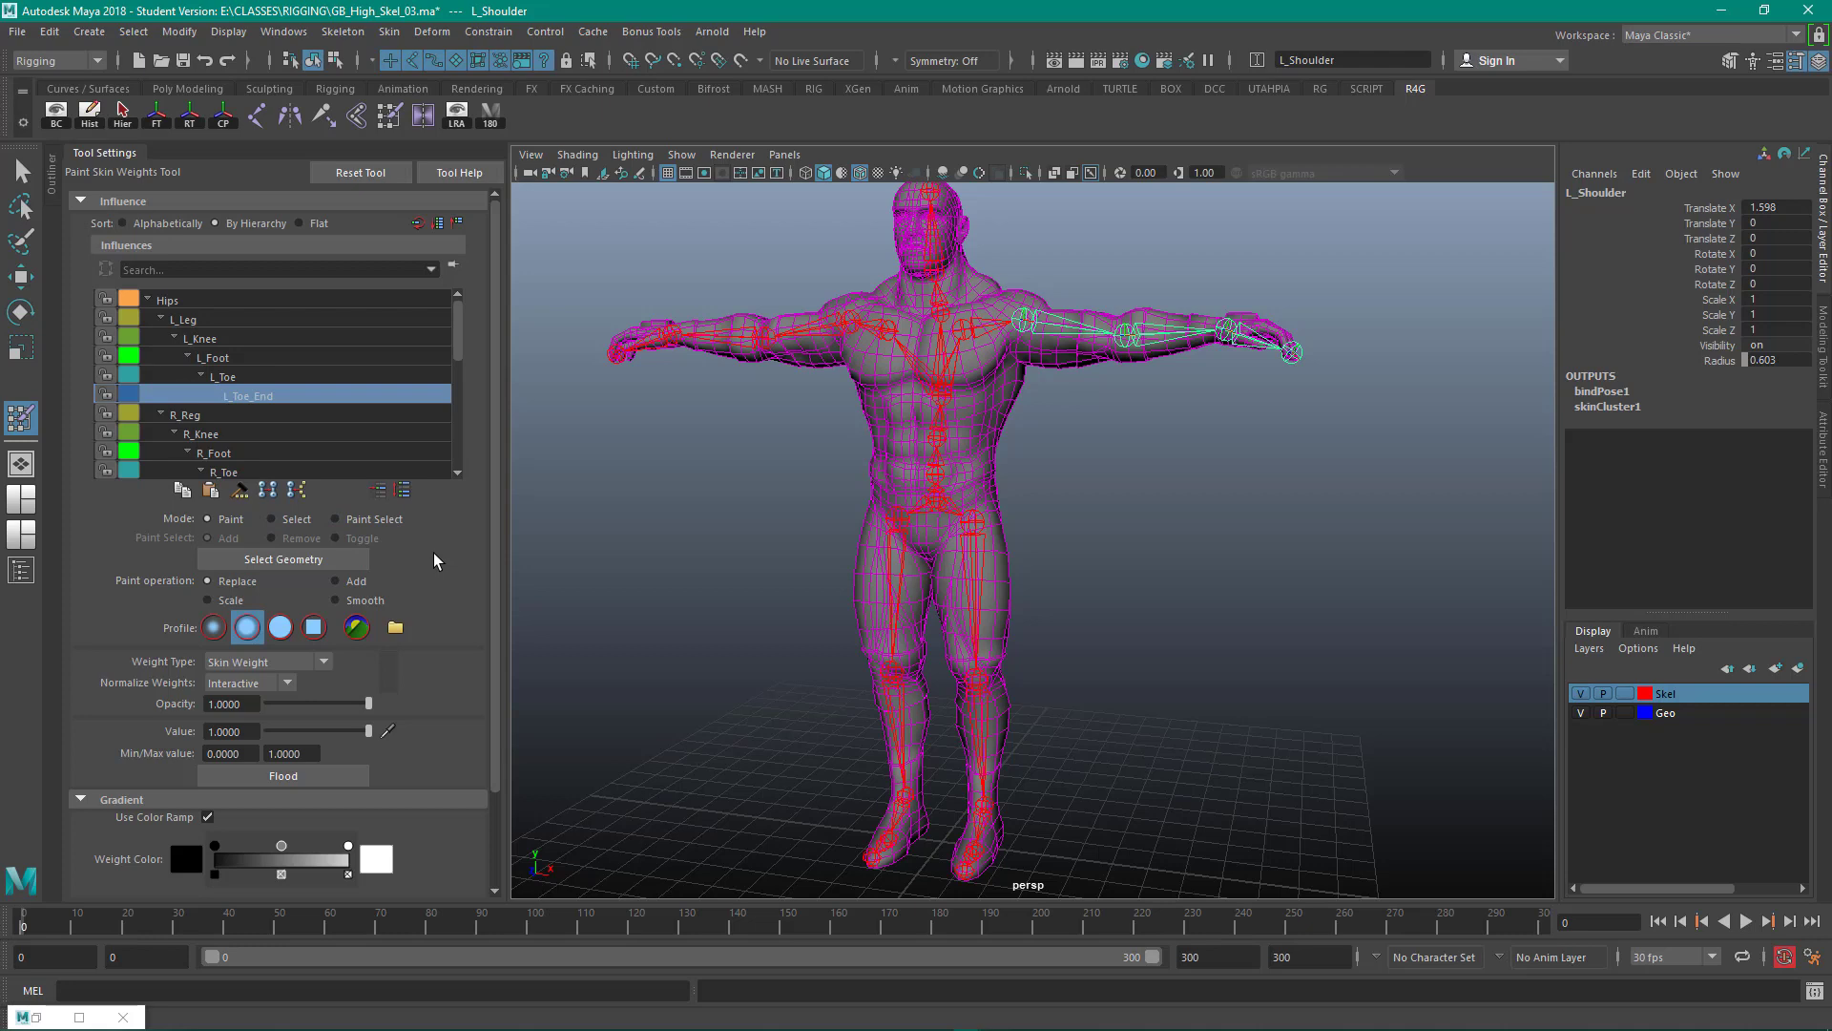
pyautogui.click(285, 559)
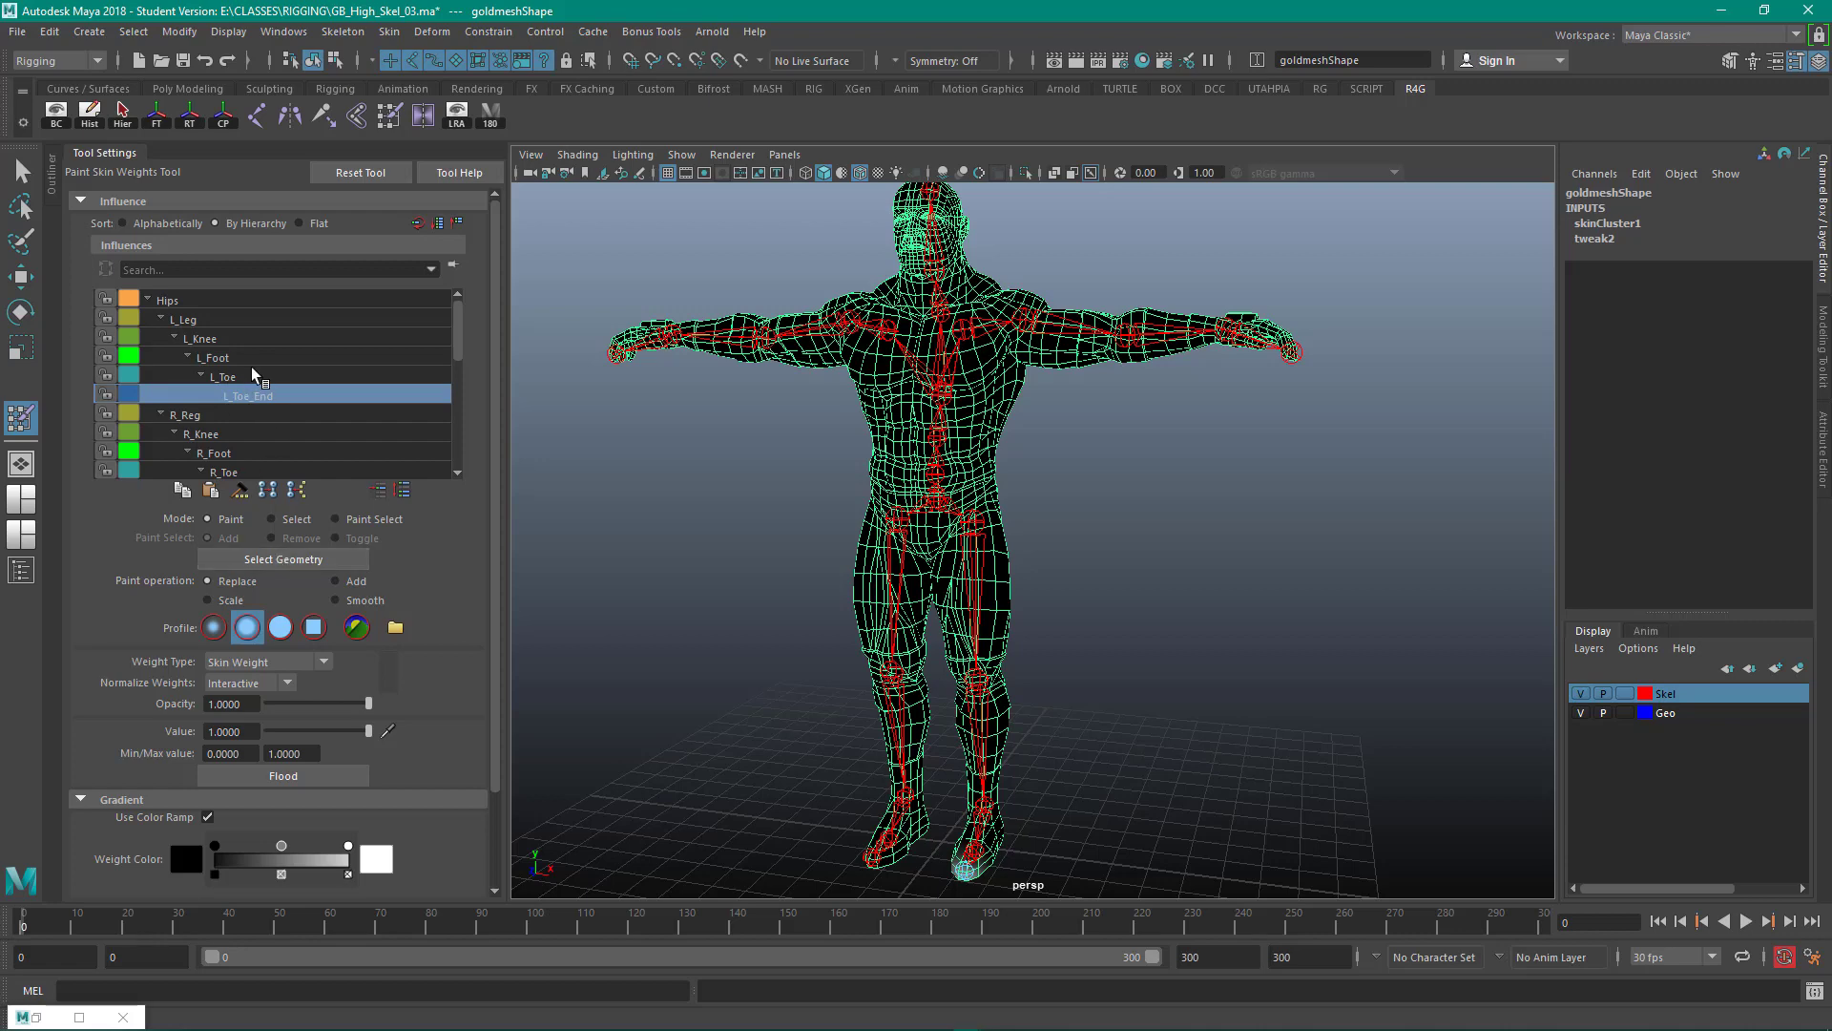
# Display the skin weights of the Hips and L_Collar influences on the body.
pyautogui.click(233, 336)
pyautogui.click(184, 302)
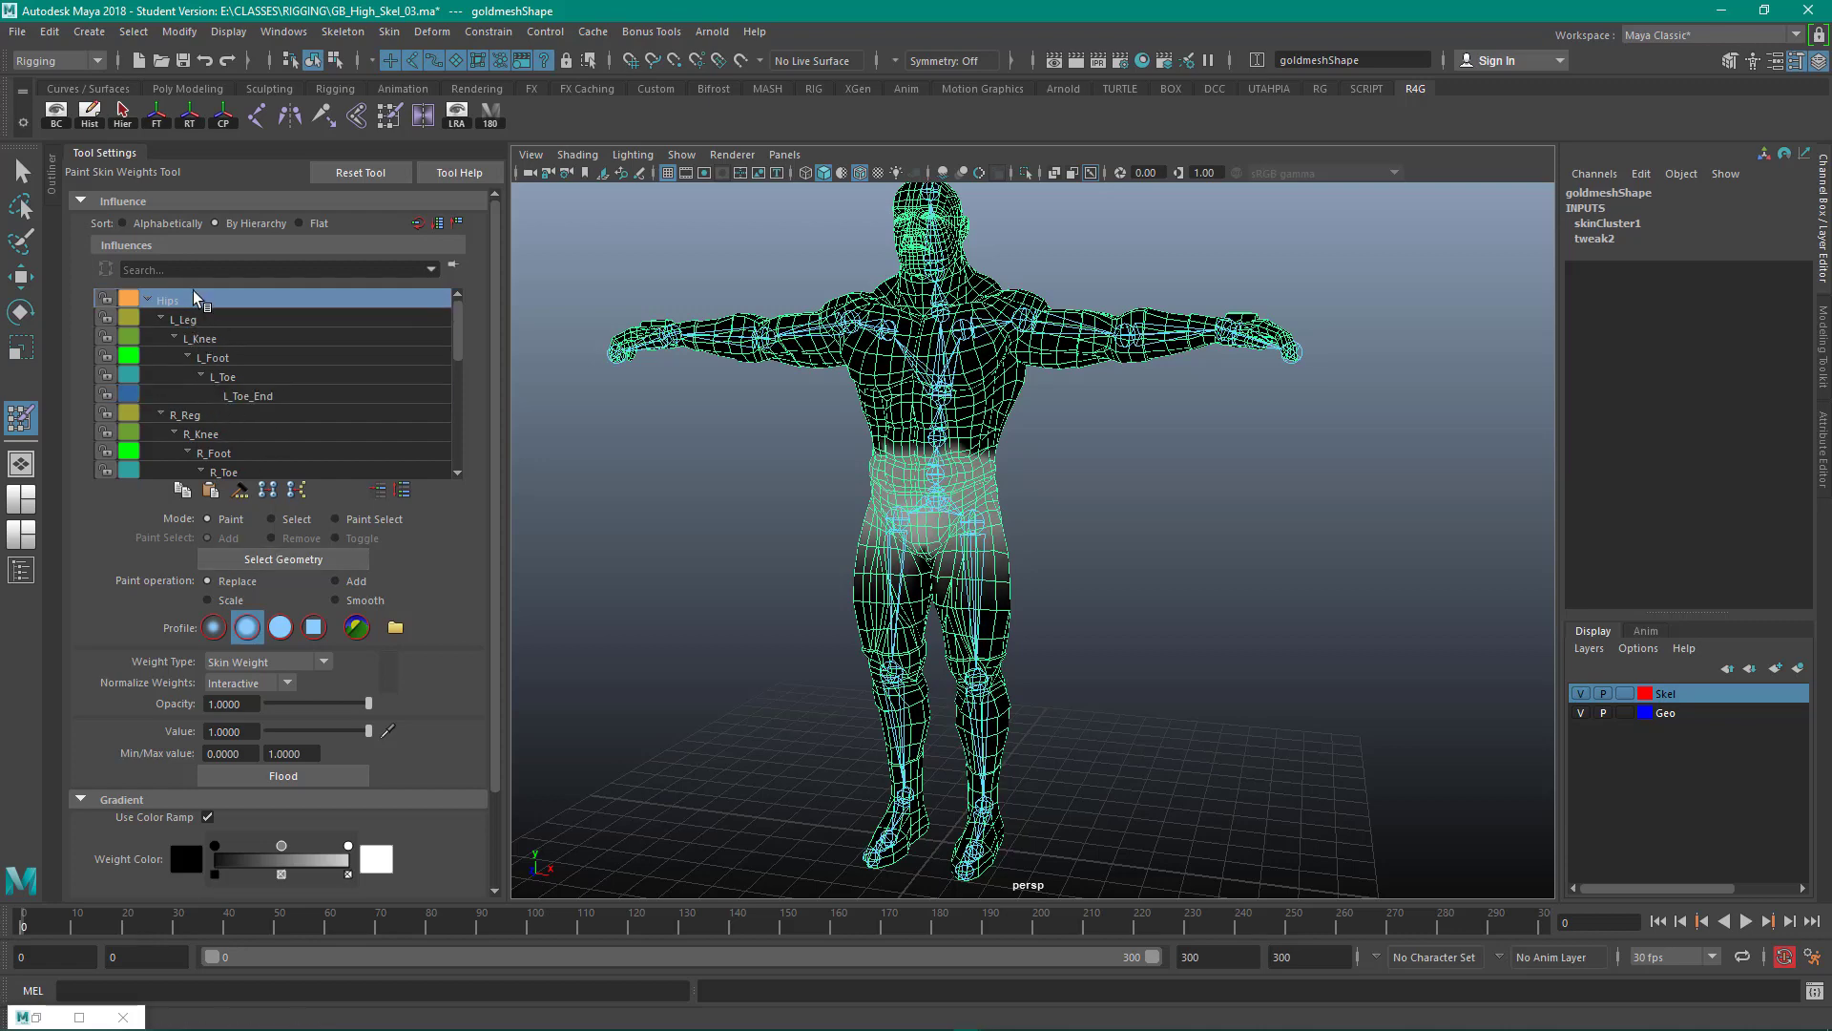
pyautogui.scroll(-4, 195, 301)
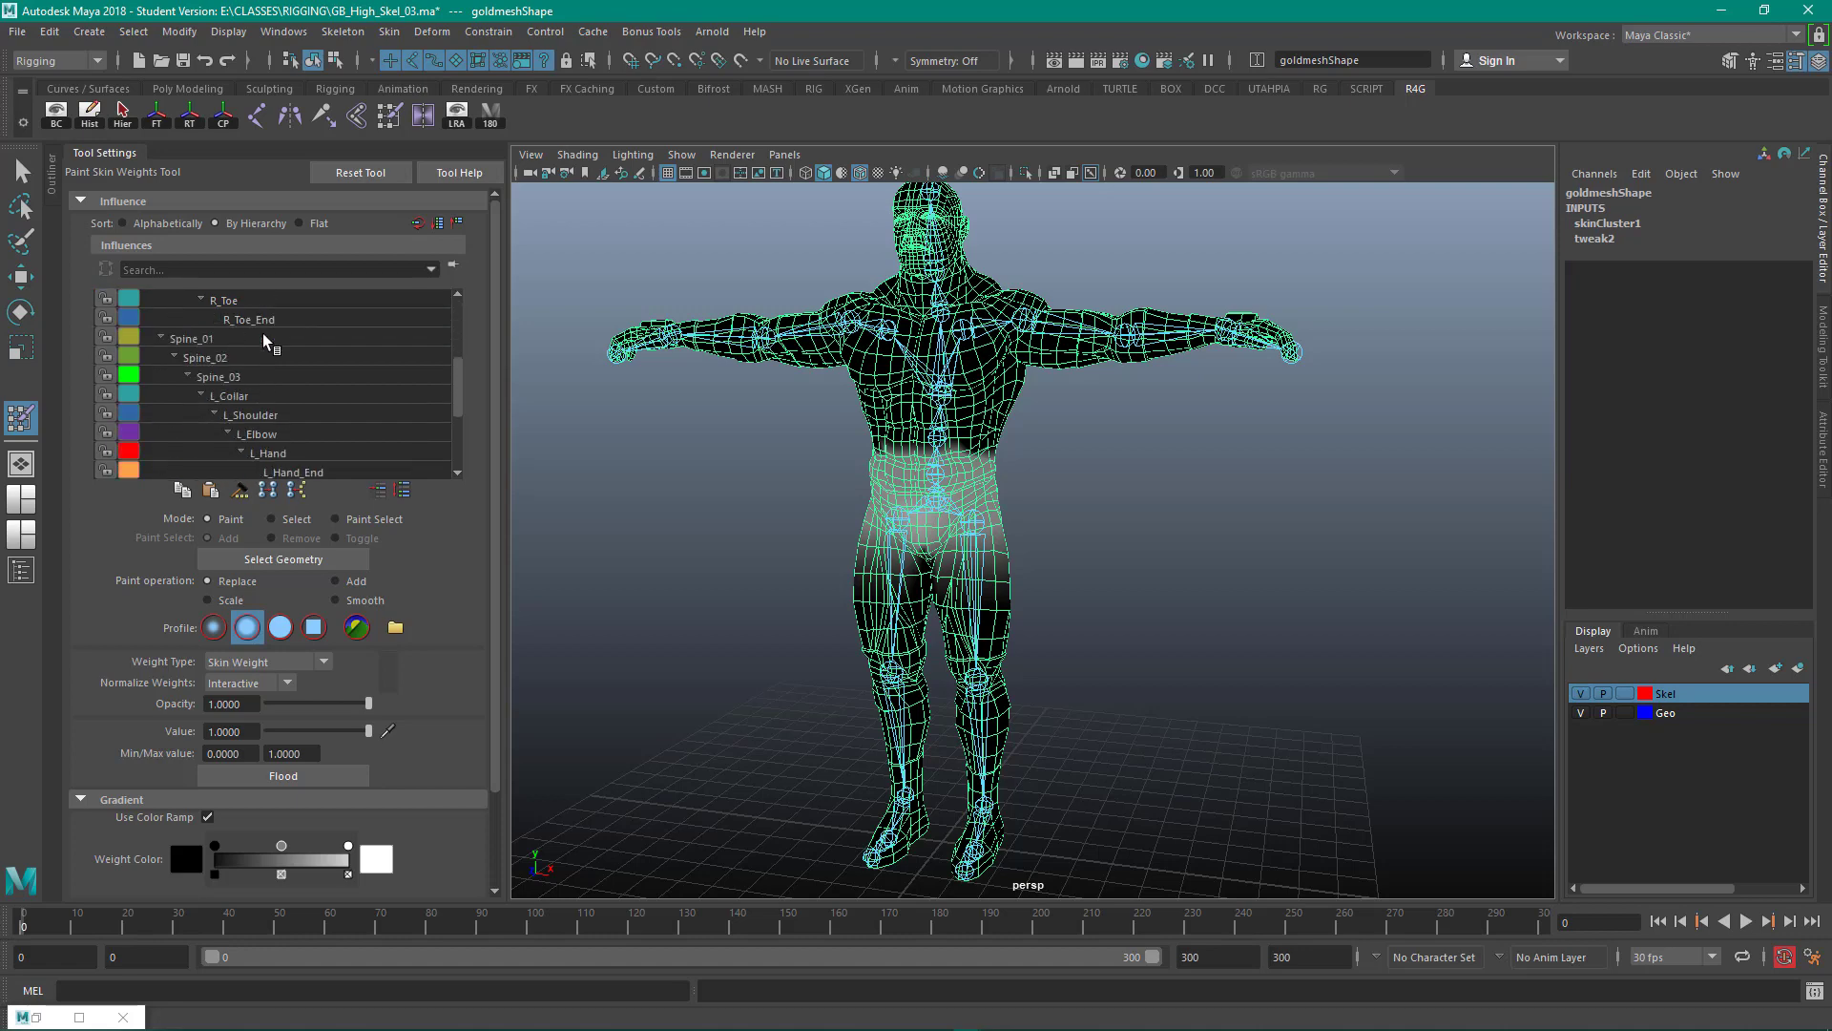
pyautogui.click(267, 358)
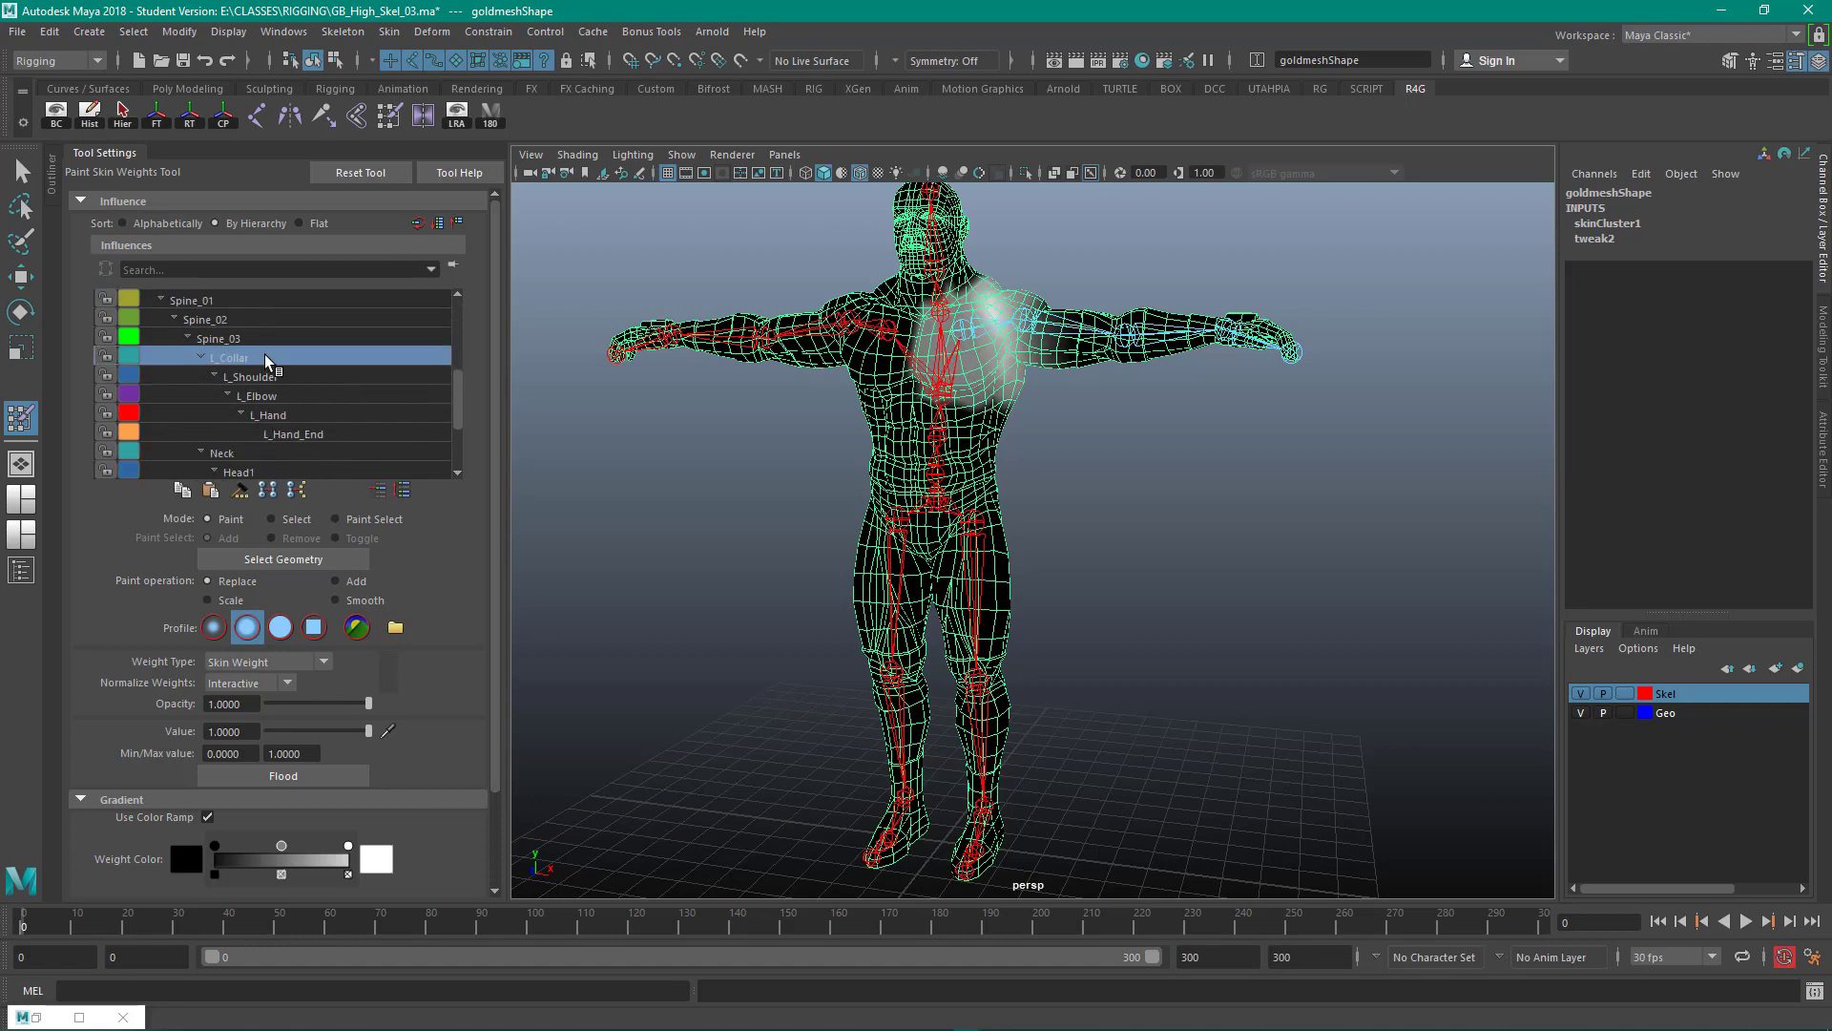
# Choose the L_Shoulder influence and paint a Replace stroke at value 1 along the character's left upper arm.
pyautogui.click(272, 378)
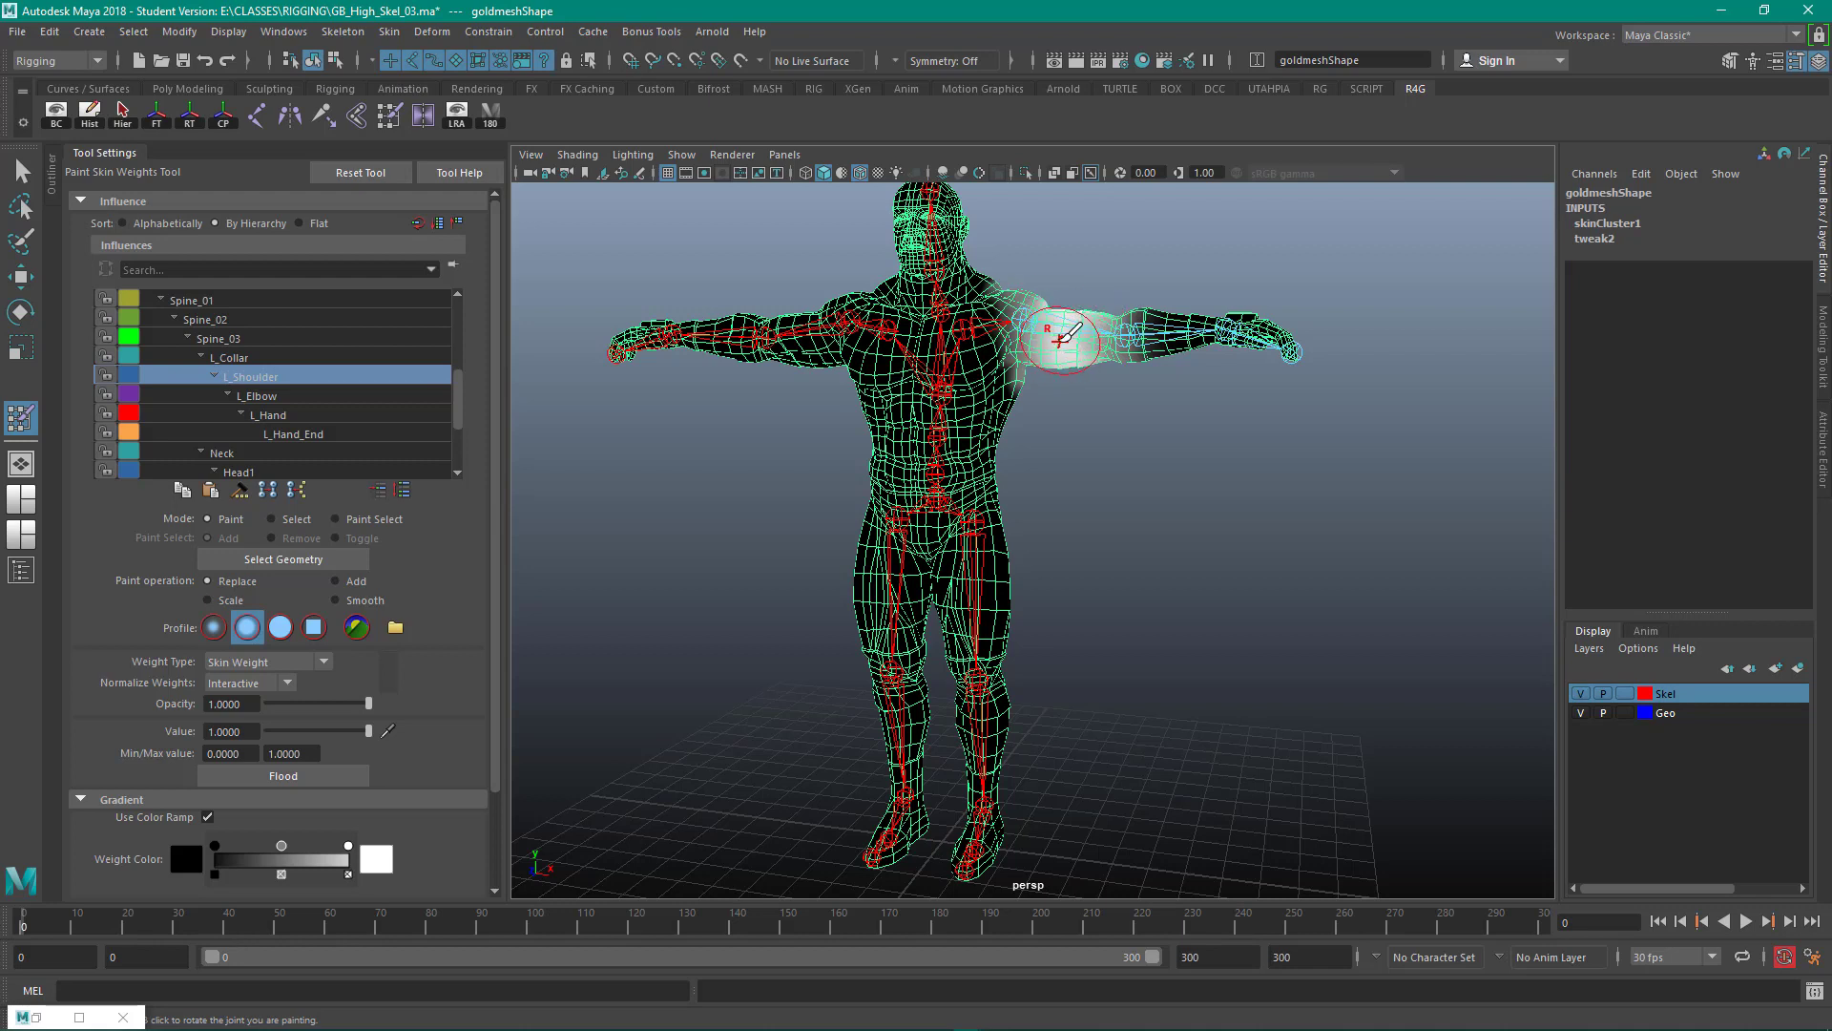
pyautogui.moveTo(1059, 339); pyautogui.dragTo(1107, 336)
pyautogui.scroll(-3, 239, 791)
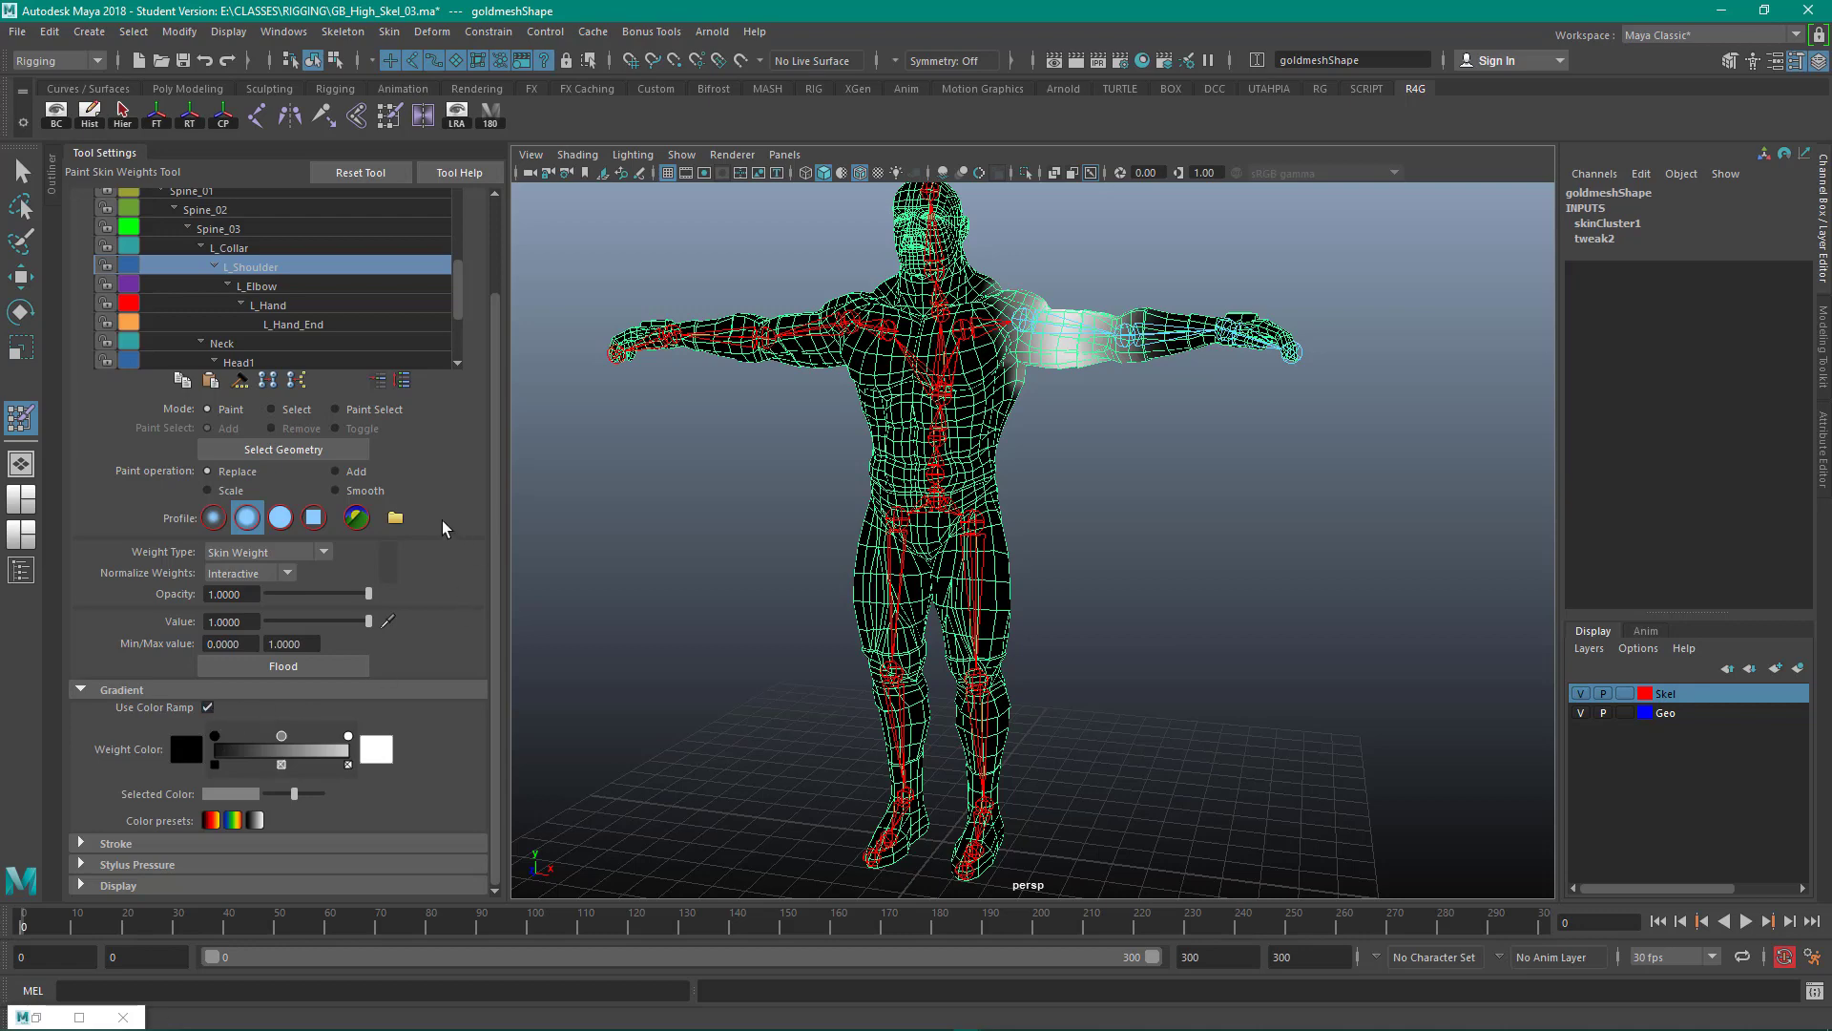
# Display the L_Hand_End and L_Shoulder influences, previewing the weights with the red-yellow and rainbow color presets.
pyautogui.click(302, 325)
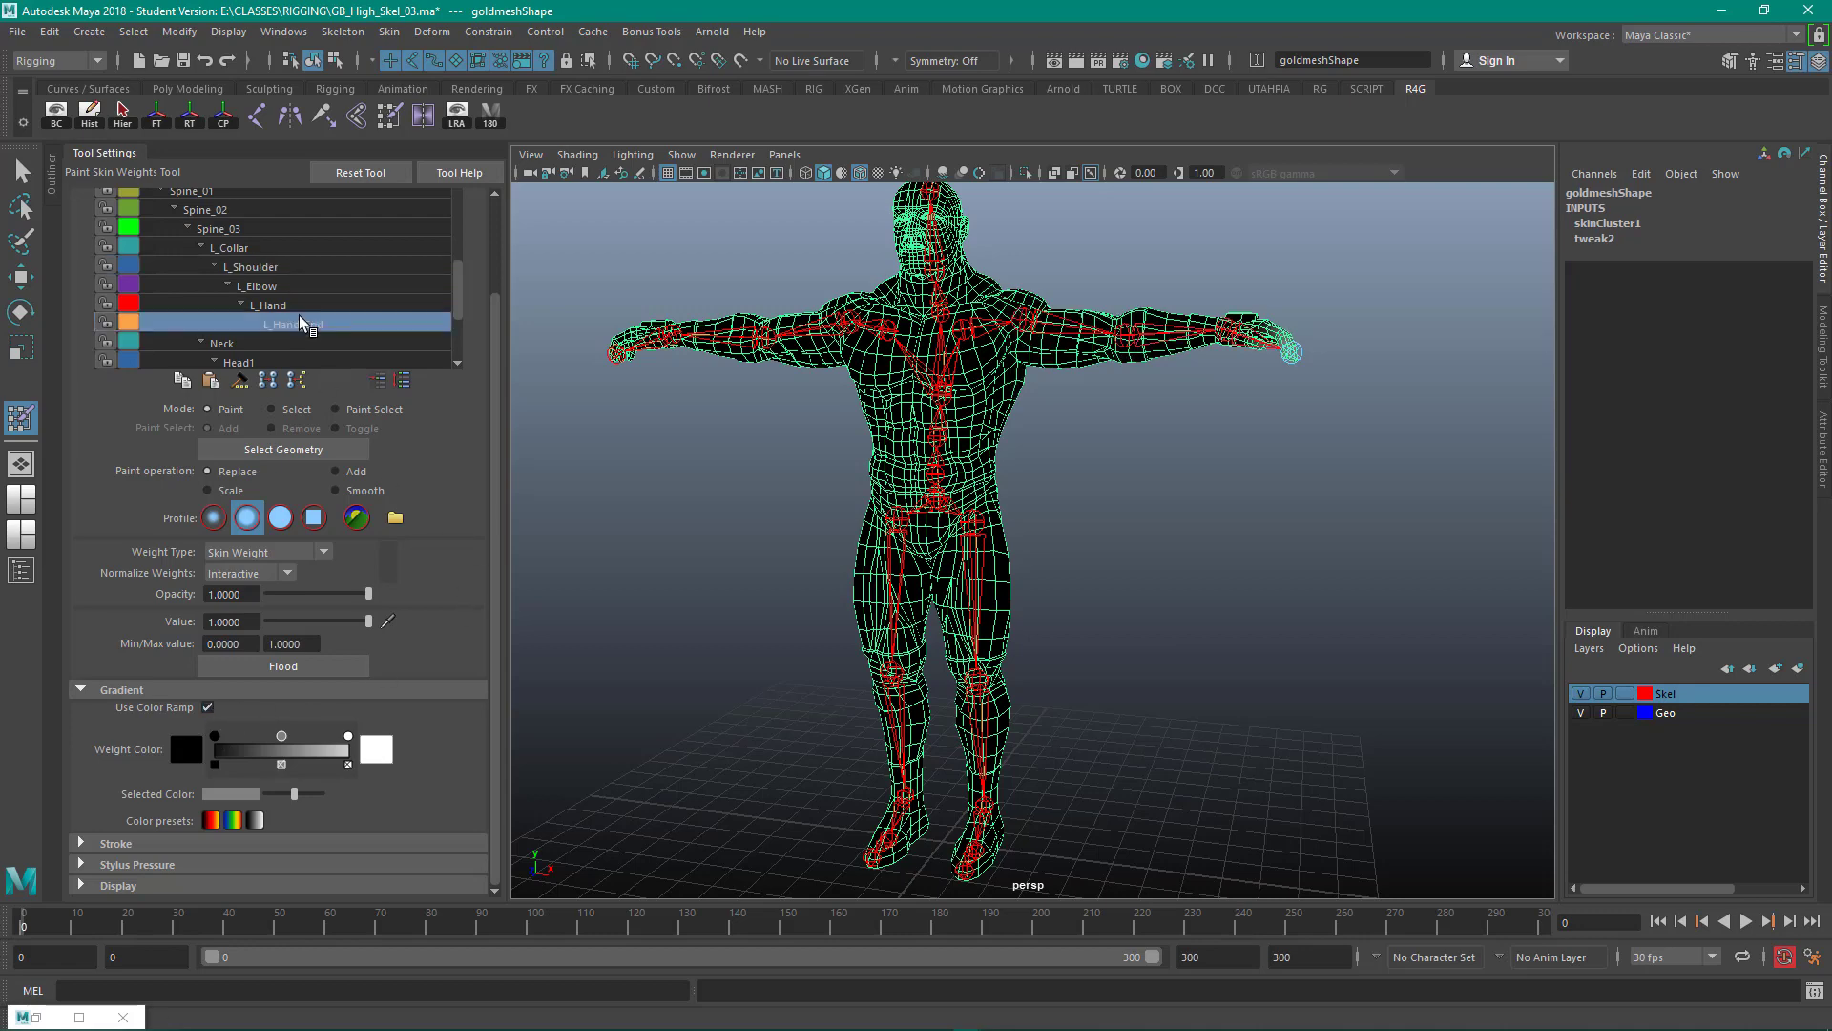
pyautogui.click(211, 821)
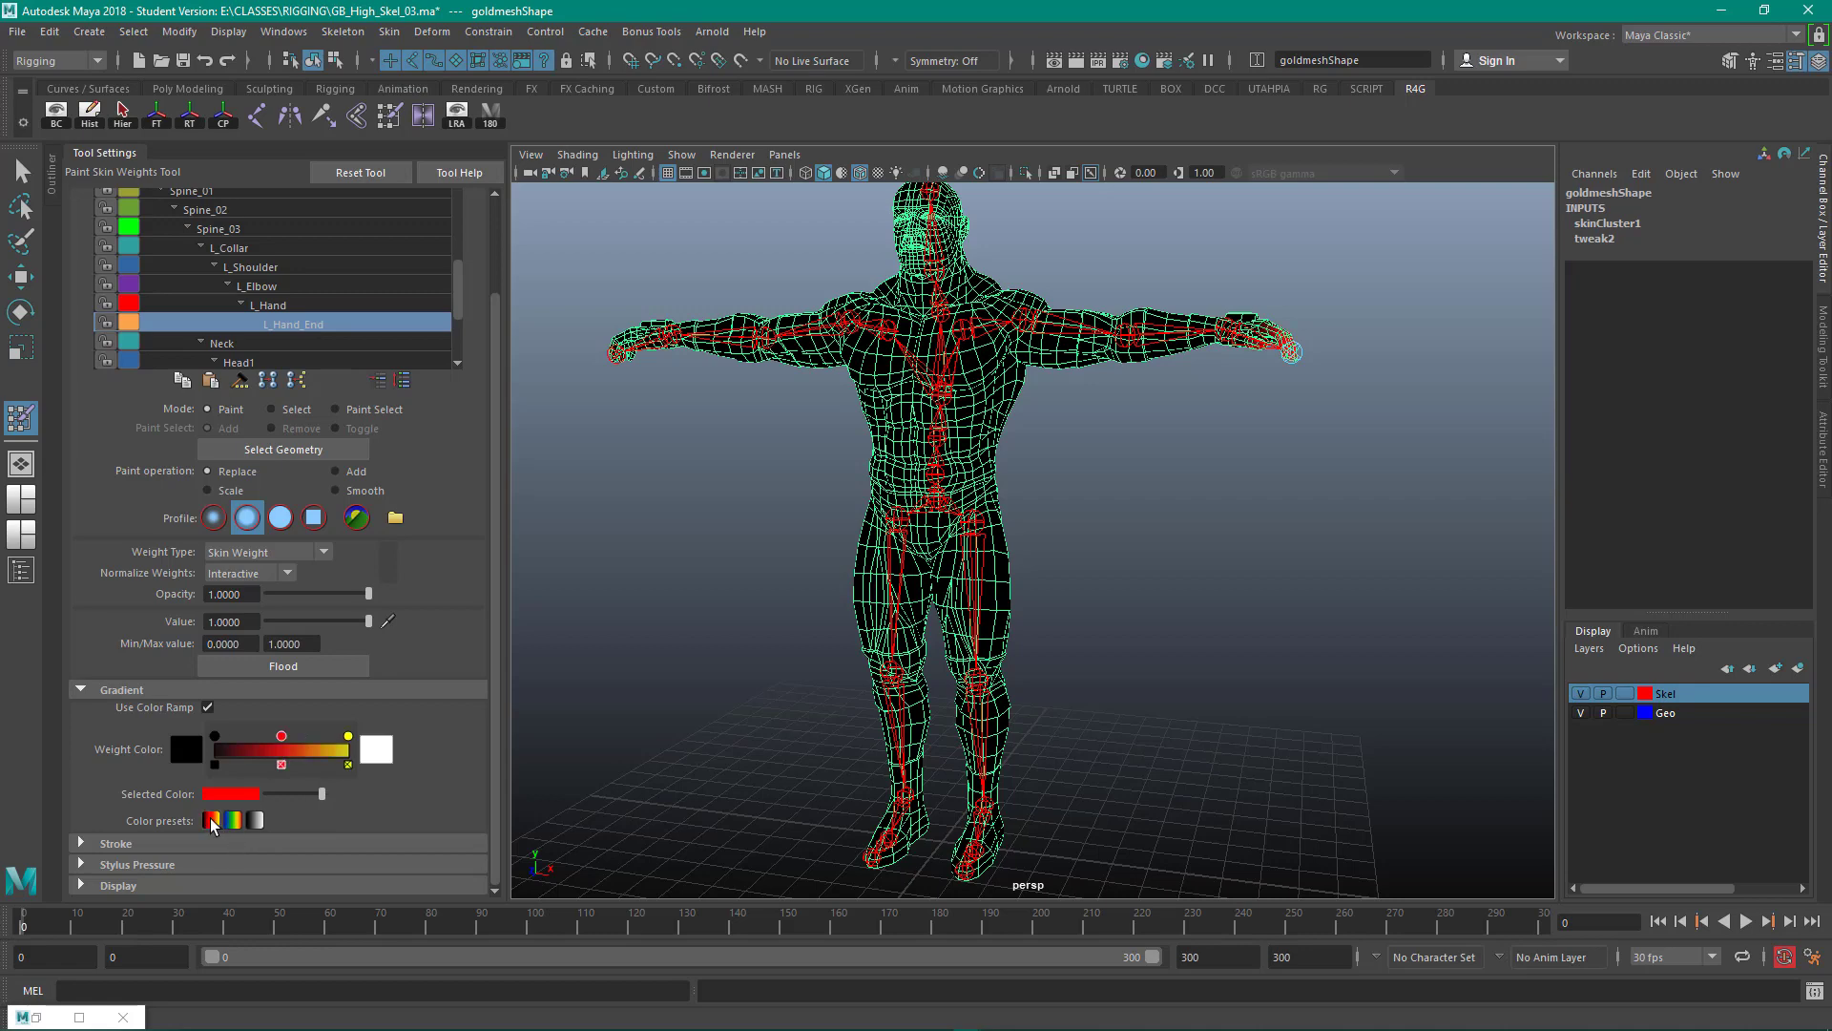
pyautogui.click(273, 268)
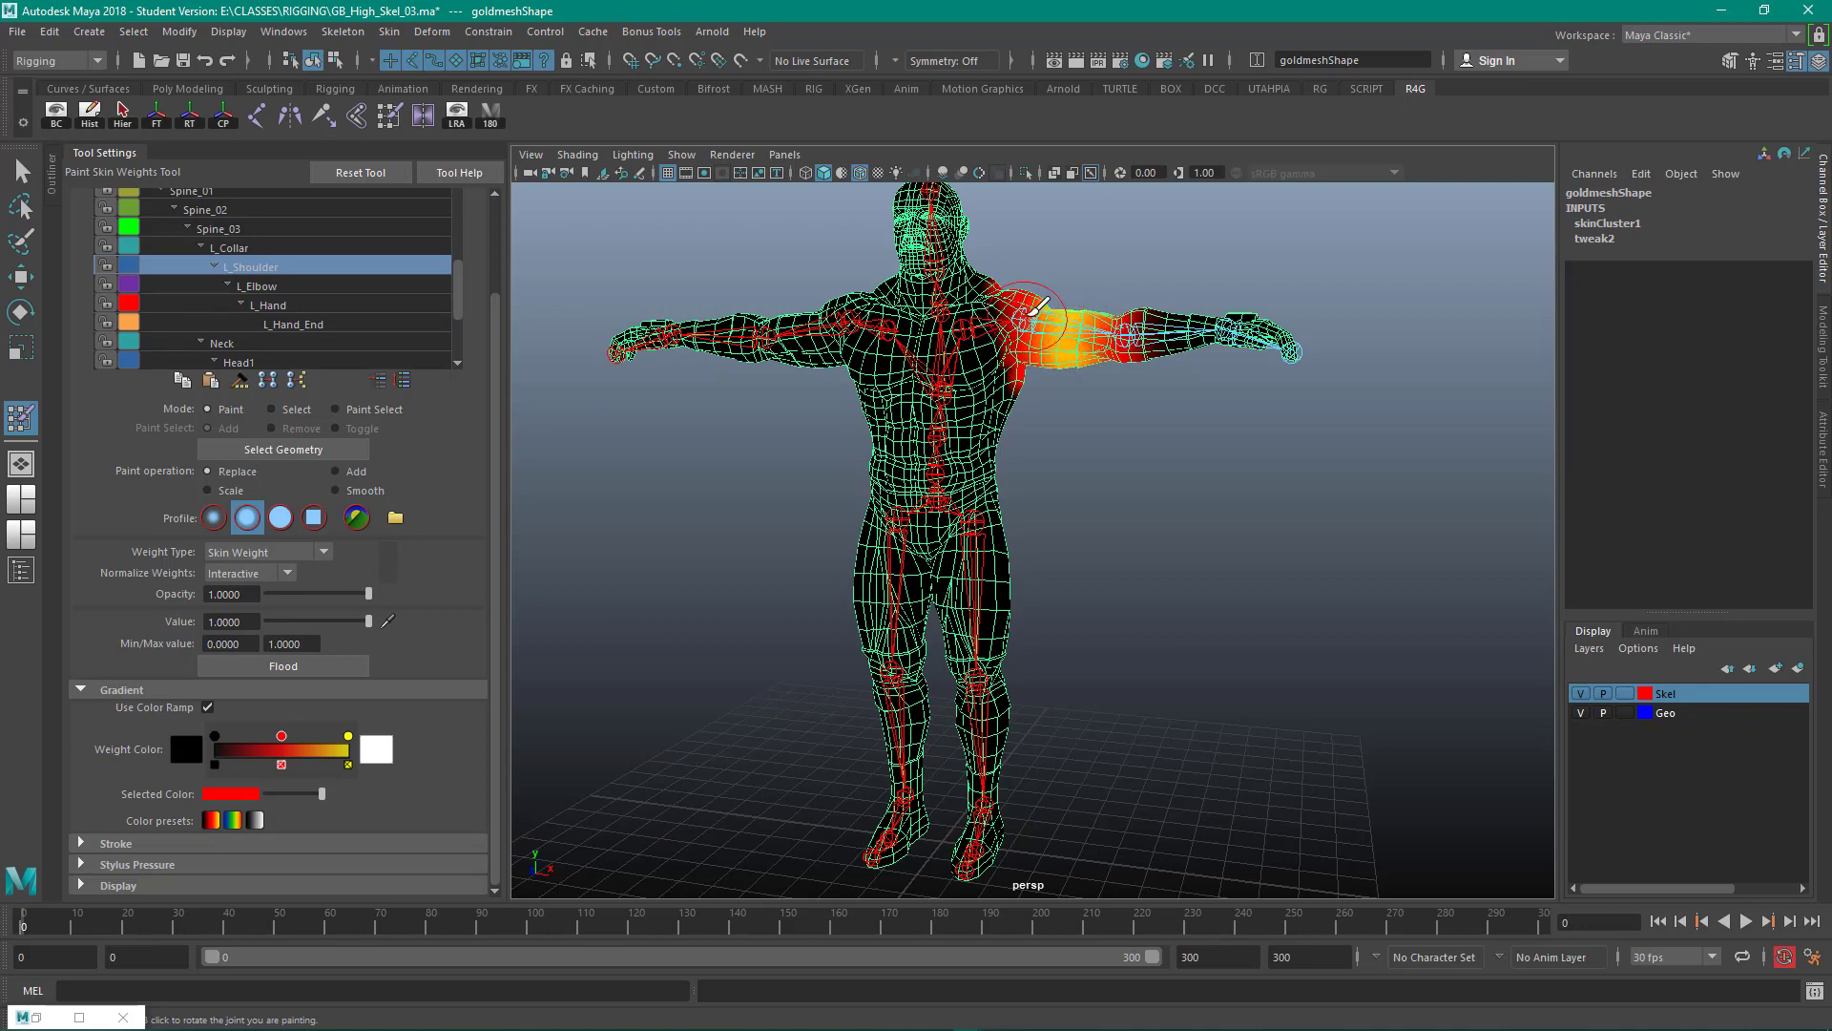
pyautogui.click(232, 820)
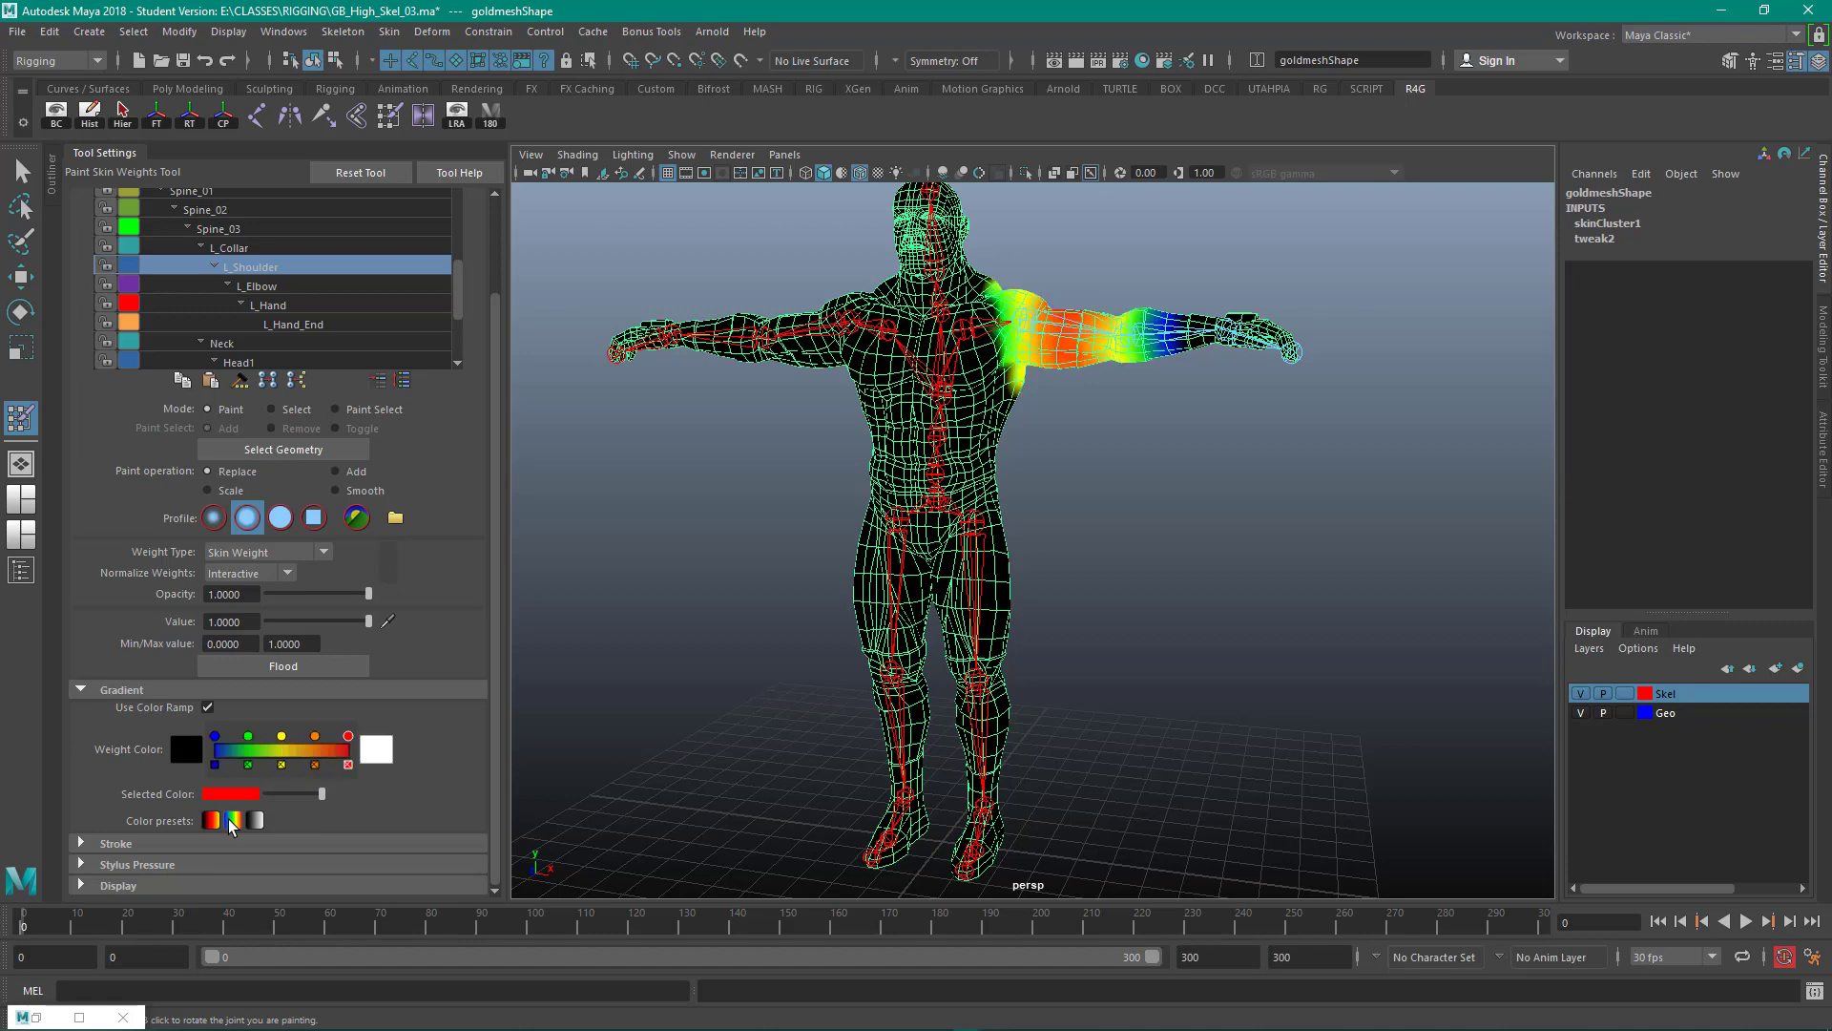
# Restore the grayscale weight color preset and turn off Use Color Ramp.
pyautogui.click(258, 821)
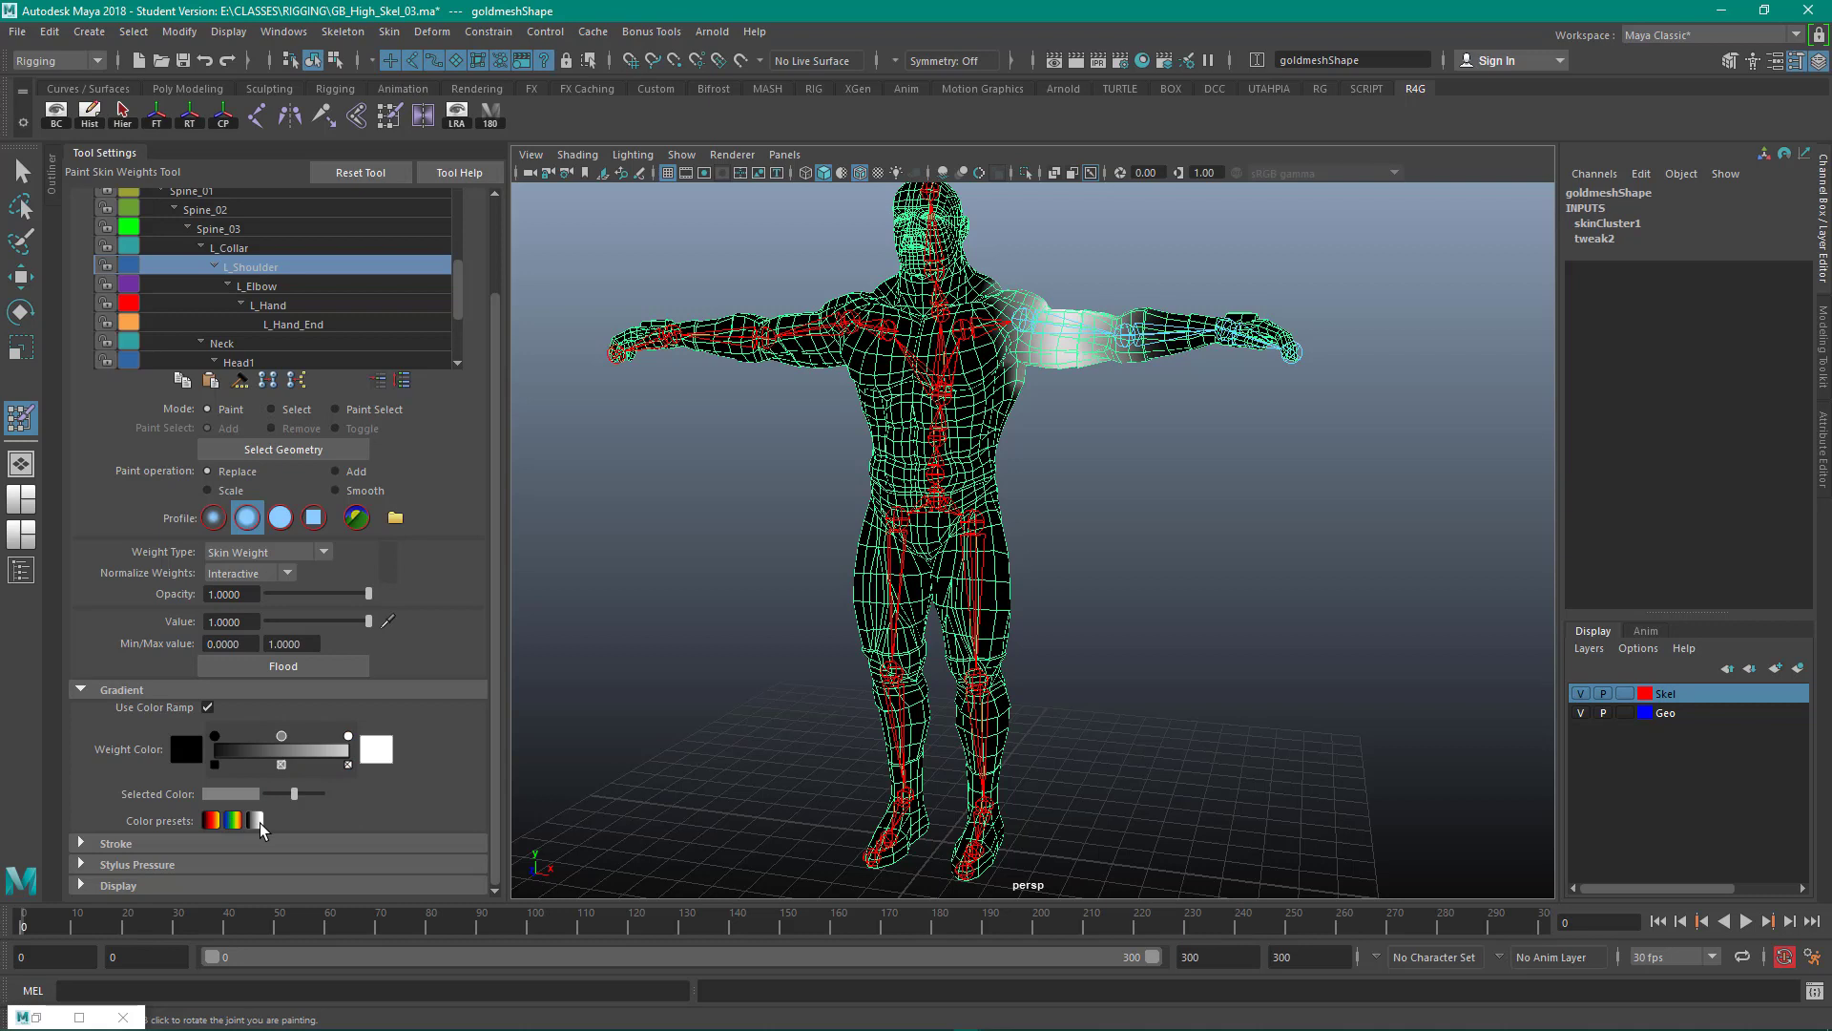
pyautogui.click(207, 707)
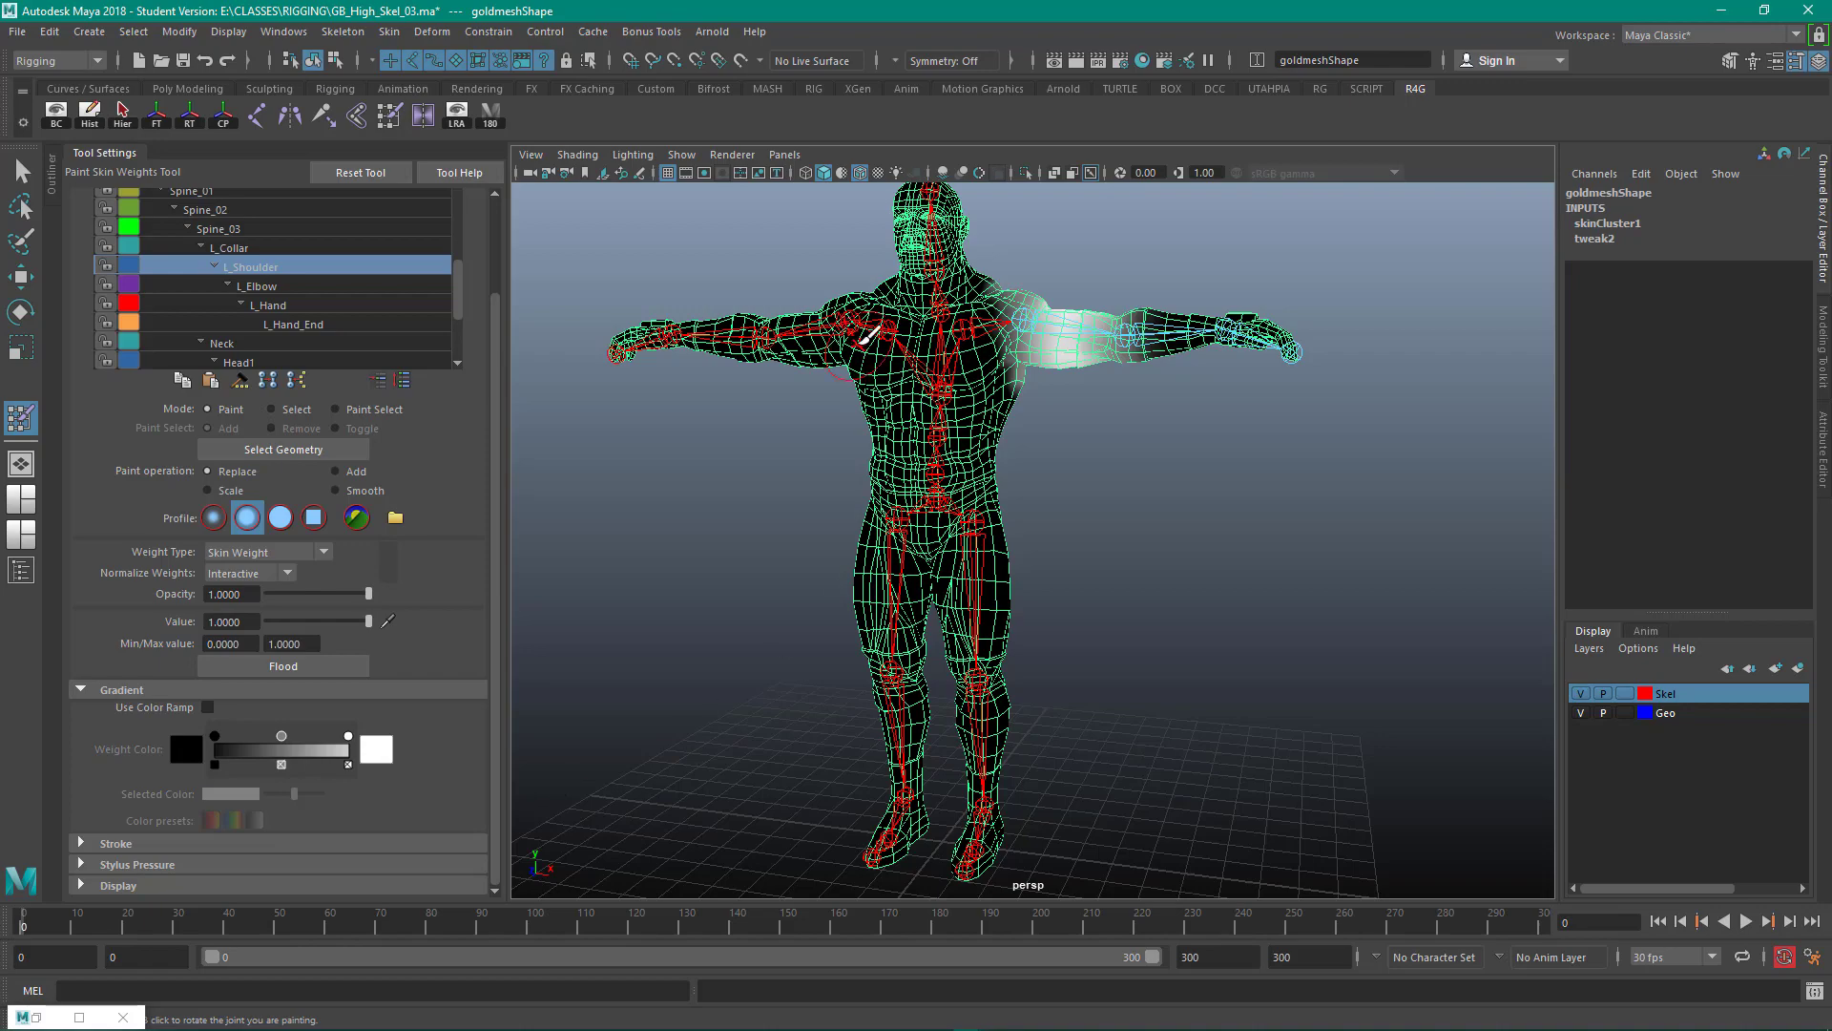
# Lower the weight brush's Opacity to about 0.25.
pyautogui.keyDown('alt'); pyautogui.moveTo(807, 492); pyautogui.dragTo(776, 447, button='middle'); pyautogui.keyUp('alt')
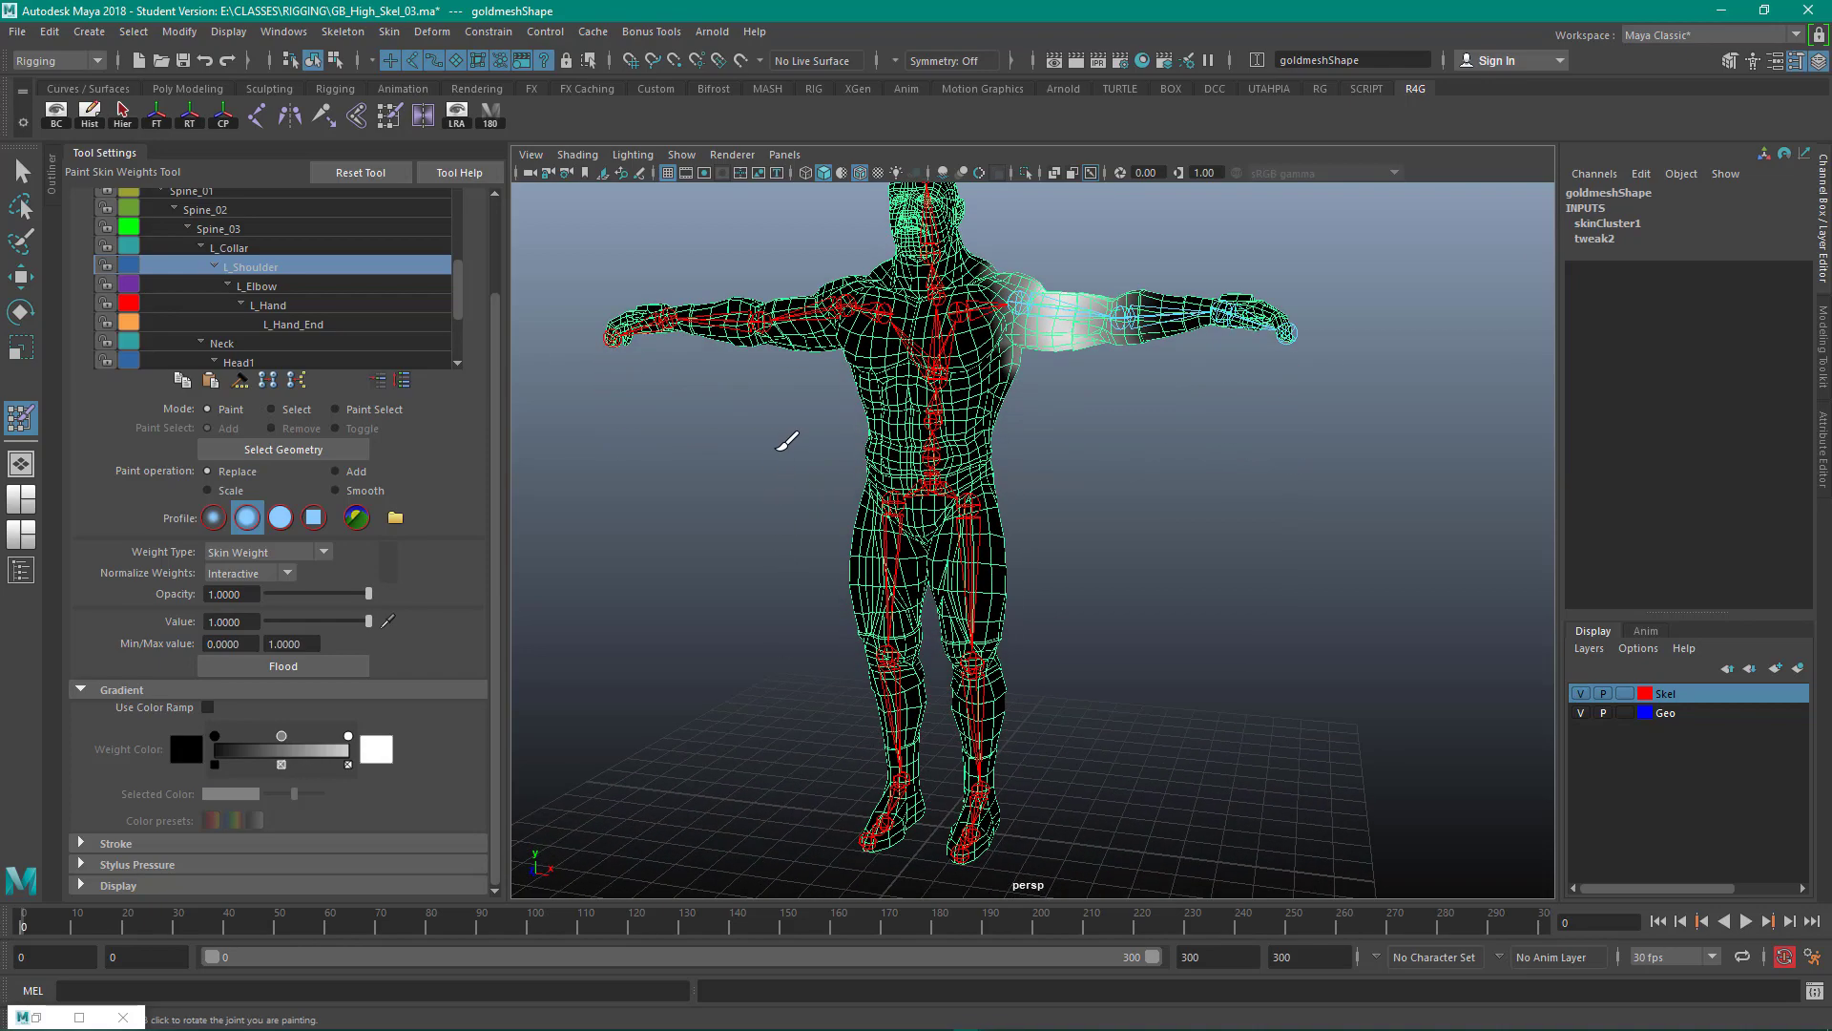
pyautogui.keyDown('alt'); pyautogui.moveTo(776, 448); pyautogui.dragTo(828, 477, button='right'); pyautogui.keyUp('alt')
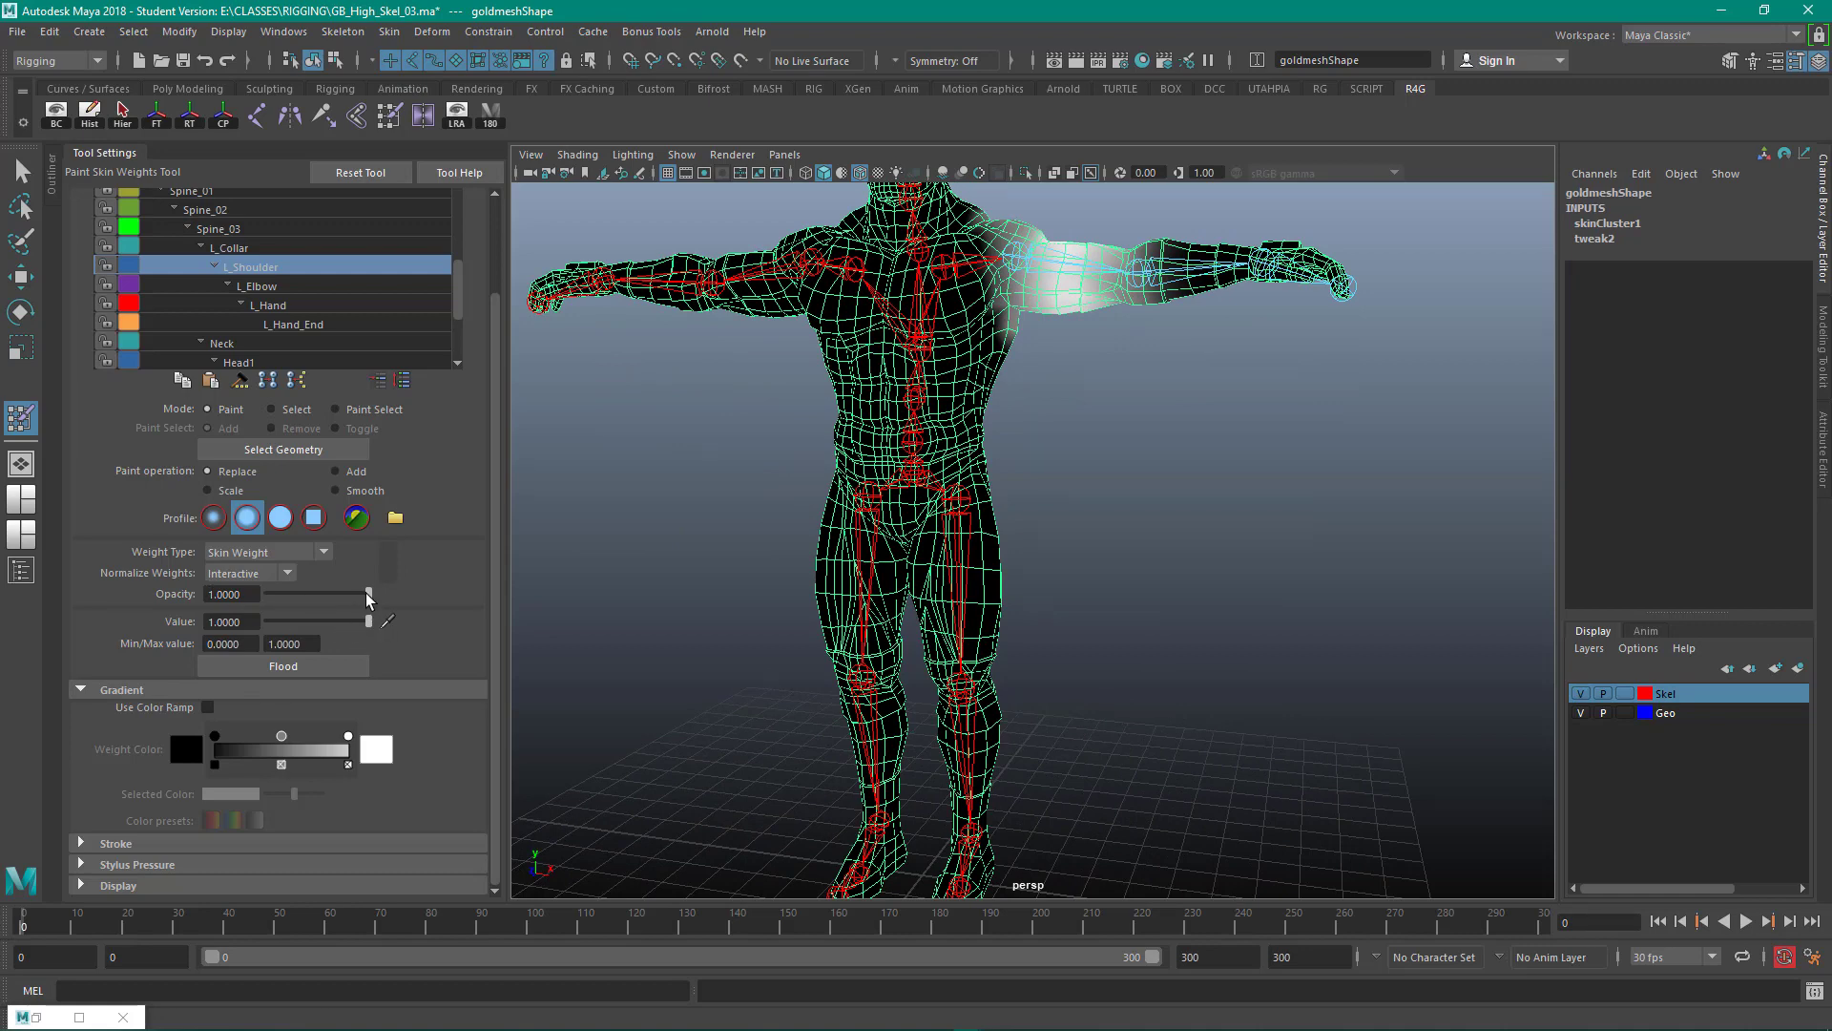
pyautogui.moveTo(369, 596); pyautogui.dragTo(294, 597)
# Reset the tilted perspective camera to its default view and reframe the character from the front.
pyautogui.moveTo(1126, 452)
pyautogui.keyDown('alt'); pyautogui.mouseDown()
pyautogui.moveTo(1174, 448)
pyautogui.moveTo(924, 482)
pyautogui.mouseUp(); pyautogui.keyUp('alt')
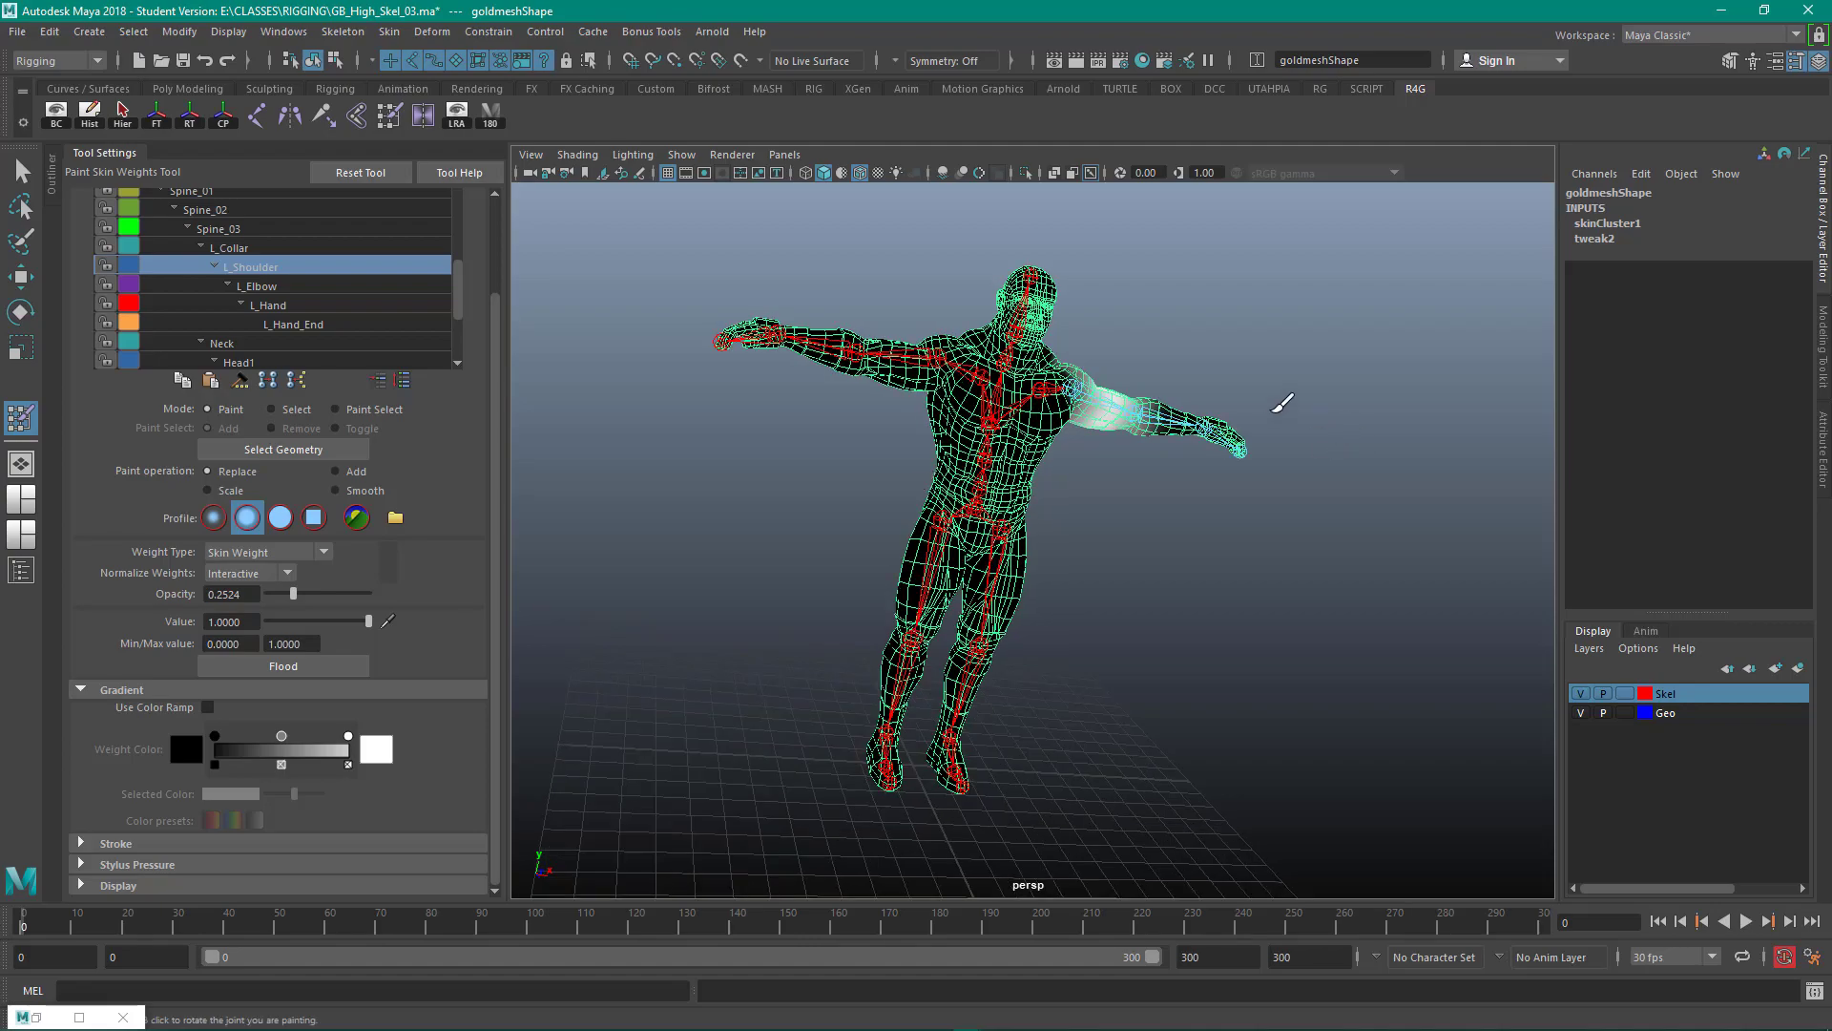
pyautogui.moveTo(740, 472)
pyautogui.keyDown('alt'); pyautogui.mouseDown()
pyautogui.moveTo(654, 438)
pyautogui.moveTo(655, 462)
pyautogui.moveTo(678, 465)
pyautogui.mouseUp(); pyautogui.keyUp('alt')
pyautogui.moveTo(704, 482)
pyautogui.keyDown('alt'); pyautogui.mouseDown(button='middle')
pyautogui.moveTo(684, 500)
pyautogui.moveTo(703, 479)
pyautogui.mouseUp(button='middle'); pyautogui.keyUp('alt')
pyautogui.keyDown('alt'); pyautogui.moveTo(703, 479); pyautogui.dragTo(762, 511, button='right'); pyautogui.keyUp('alt')
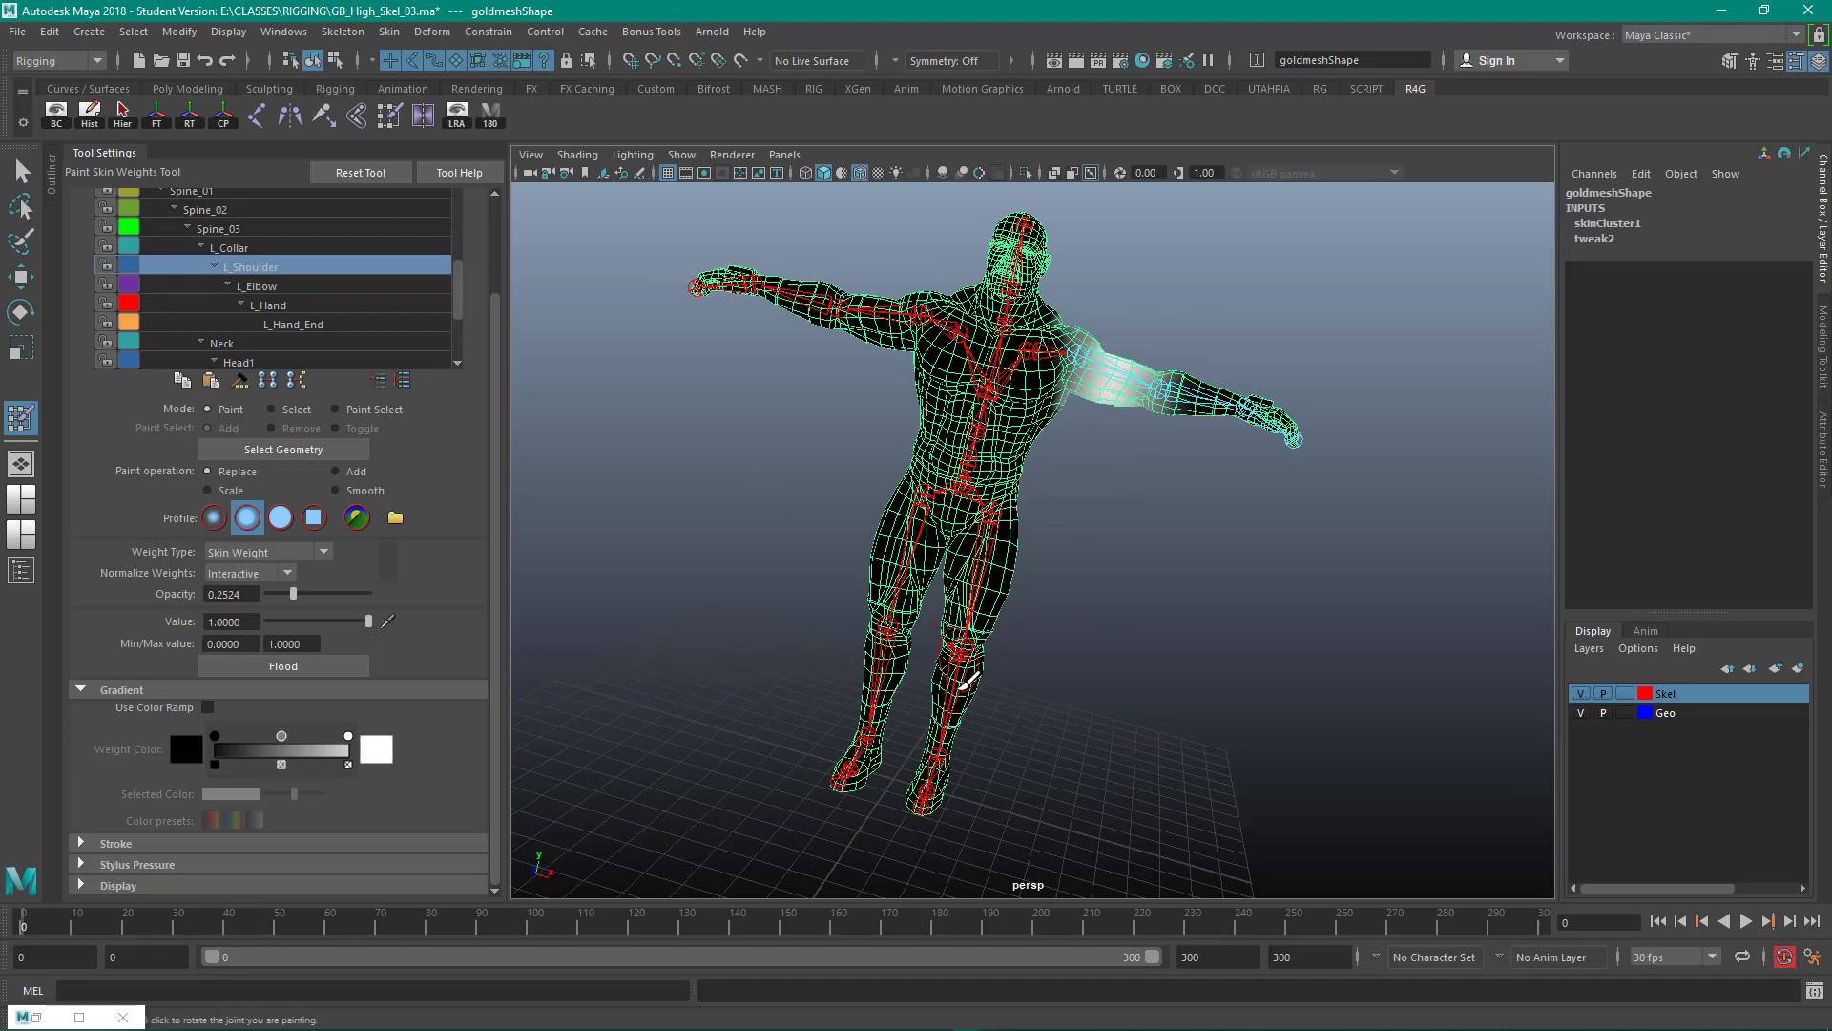
pyautogui.keyDown('alt'); pyautogui.moveTo(840, 630); pyautogui.dragTo(781, 822); pyautogui.keyUp('alt')
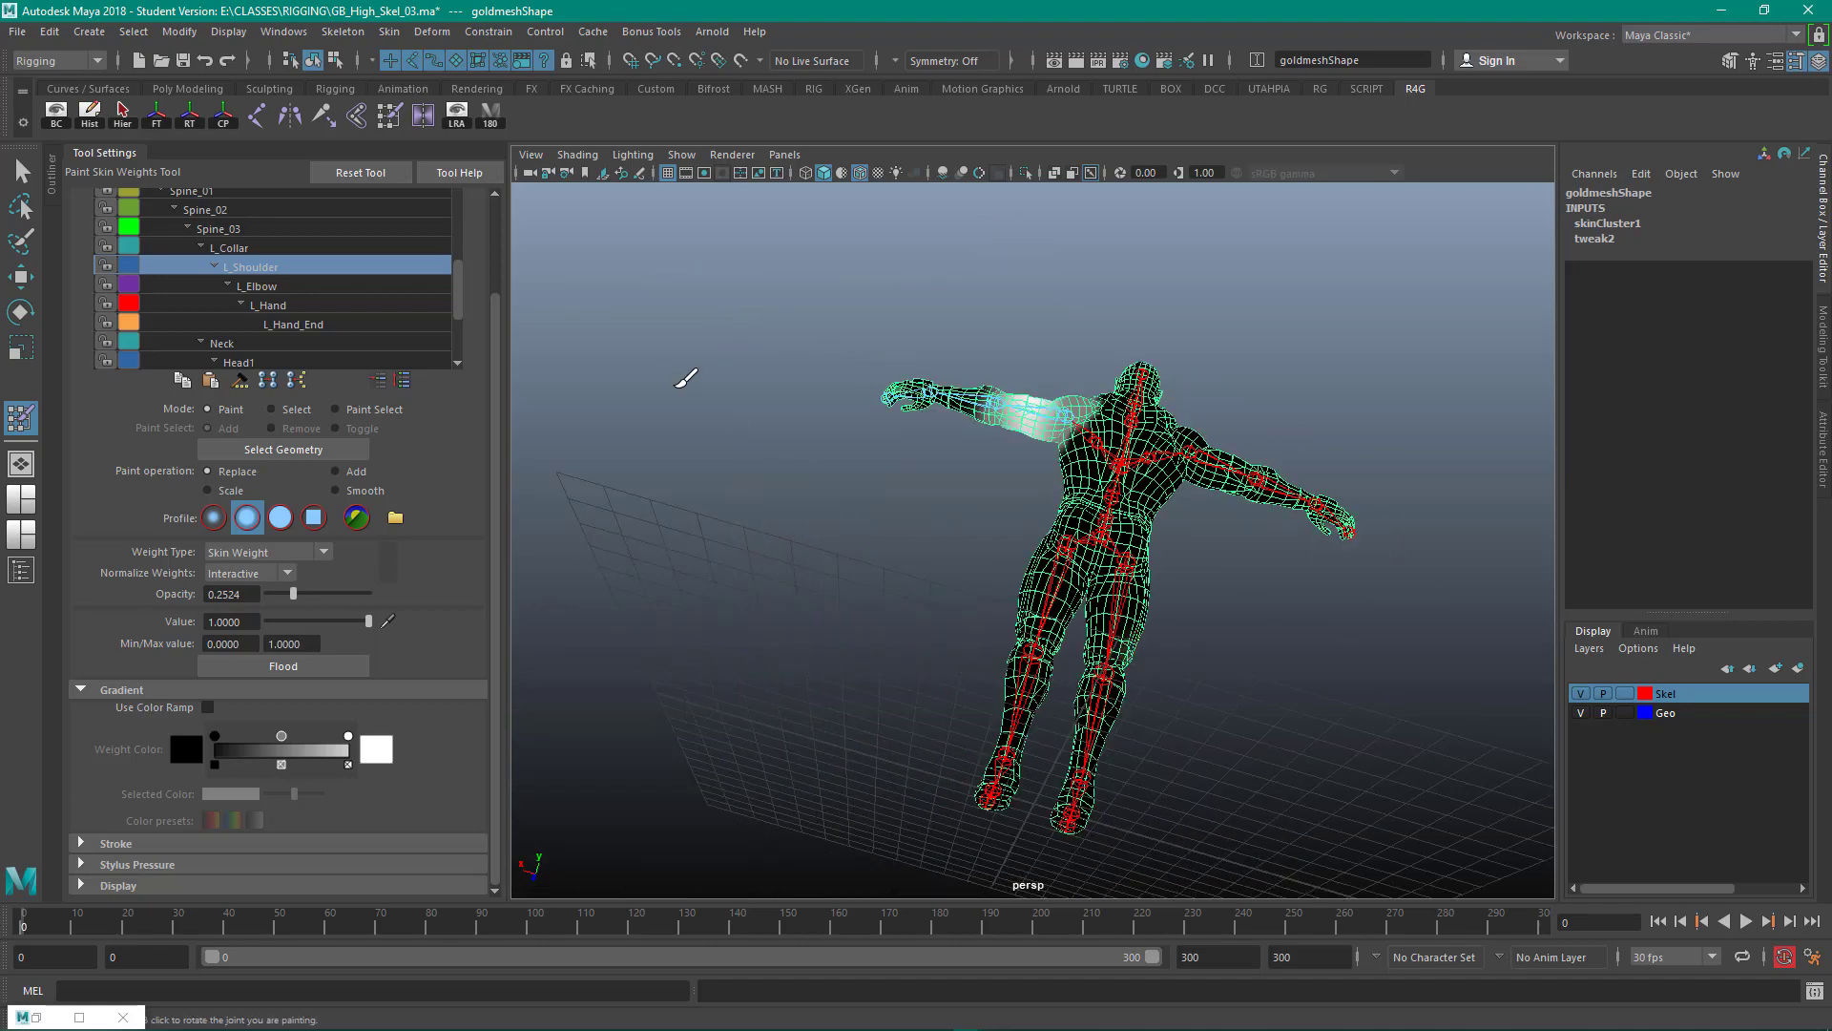
pyautogui.keyDown('alt'); pyautogui.moveTo(687, 378); pyautogui.dragTo(1093, 460); pyautogui.keyUp('alt')
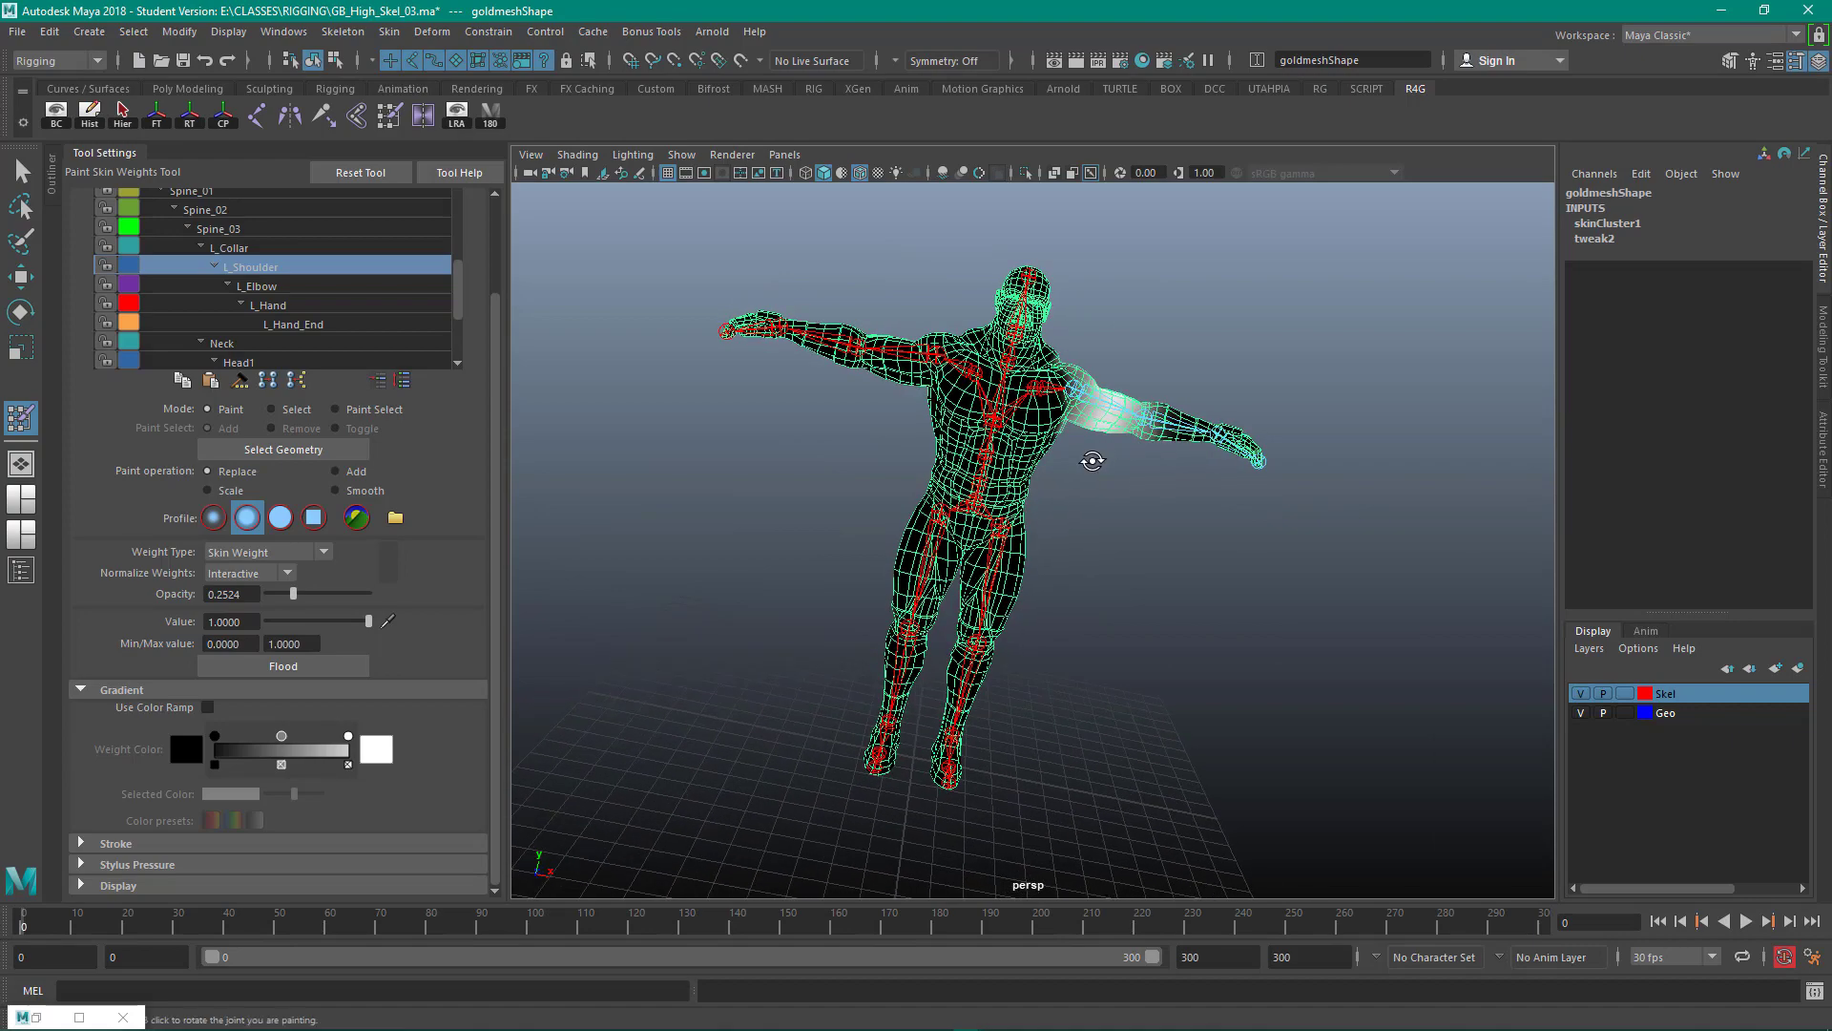
pyautogui.click(536, 157)
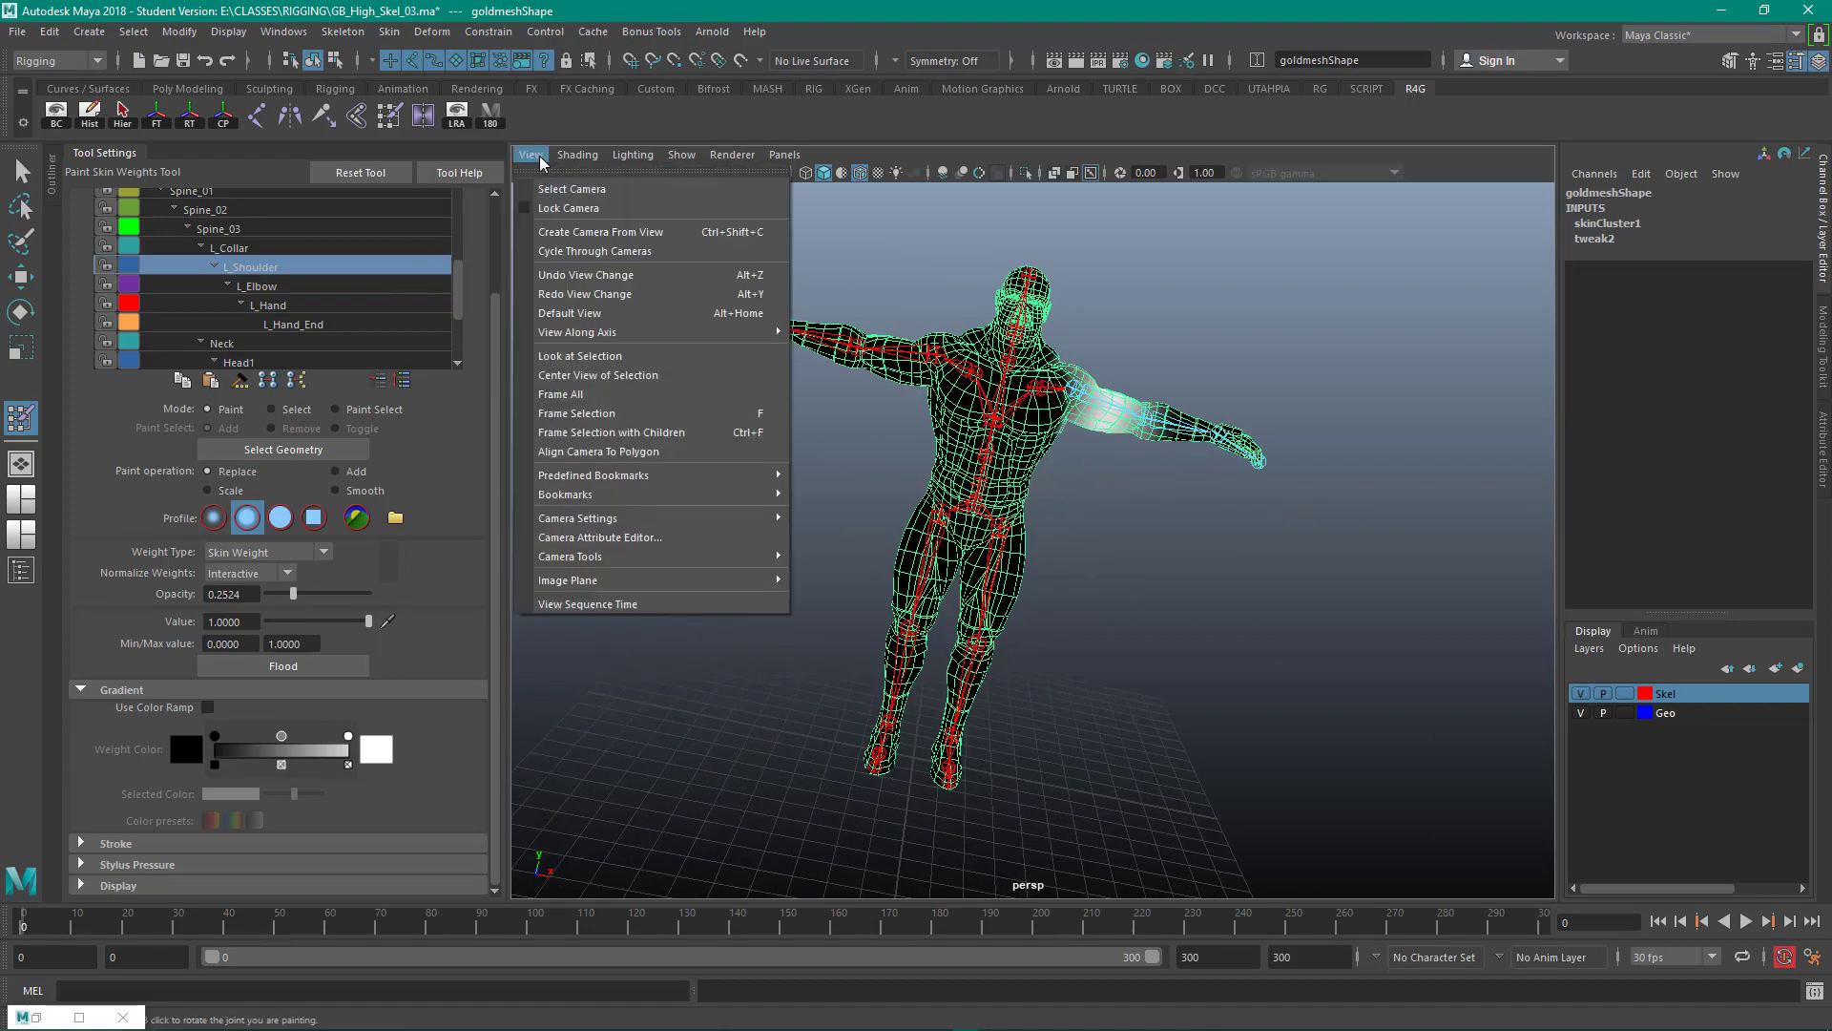
pyautogui.click(579, 313)
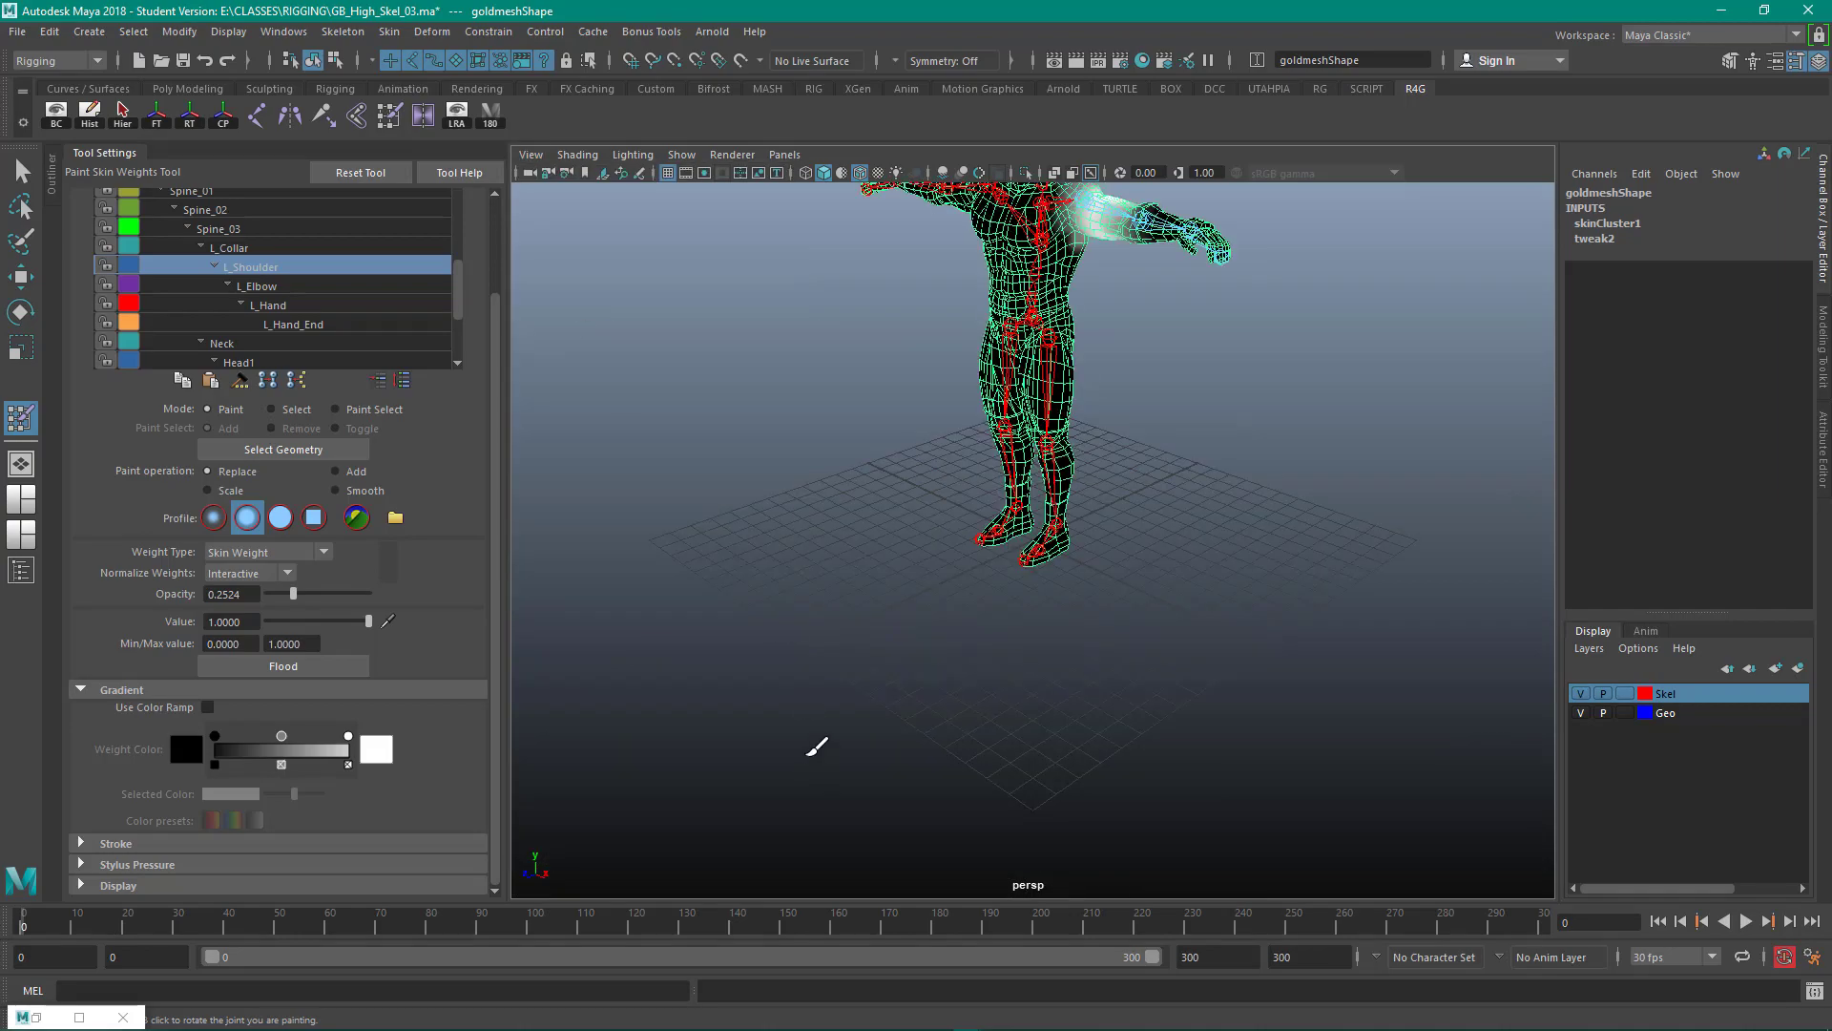
pyautogui.moveTo(821, 618)
pyautogui.keyDown('alt'); pyautogui.mouseDown()
pyautogui.moveTo(801, 585)
pyautogui.moveTo(753, 743)
pyautogui.moveTo(855, 679)
pyautogui.moveTo(842, 695)
pyautogui.moveTo(806, 662)
pyautogui.moveTo(869, 672)
pyautogui.moveTo(716, 471)
pyautogui.moveTo(717, 588)
pyautogui.mouseUp(); pyautogui.keyUp('alt')
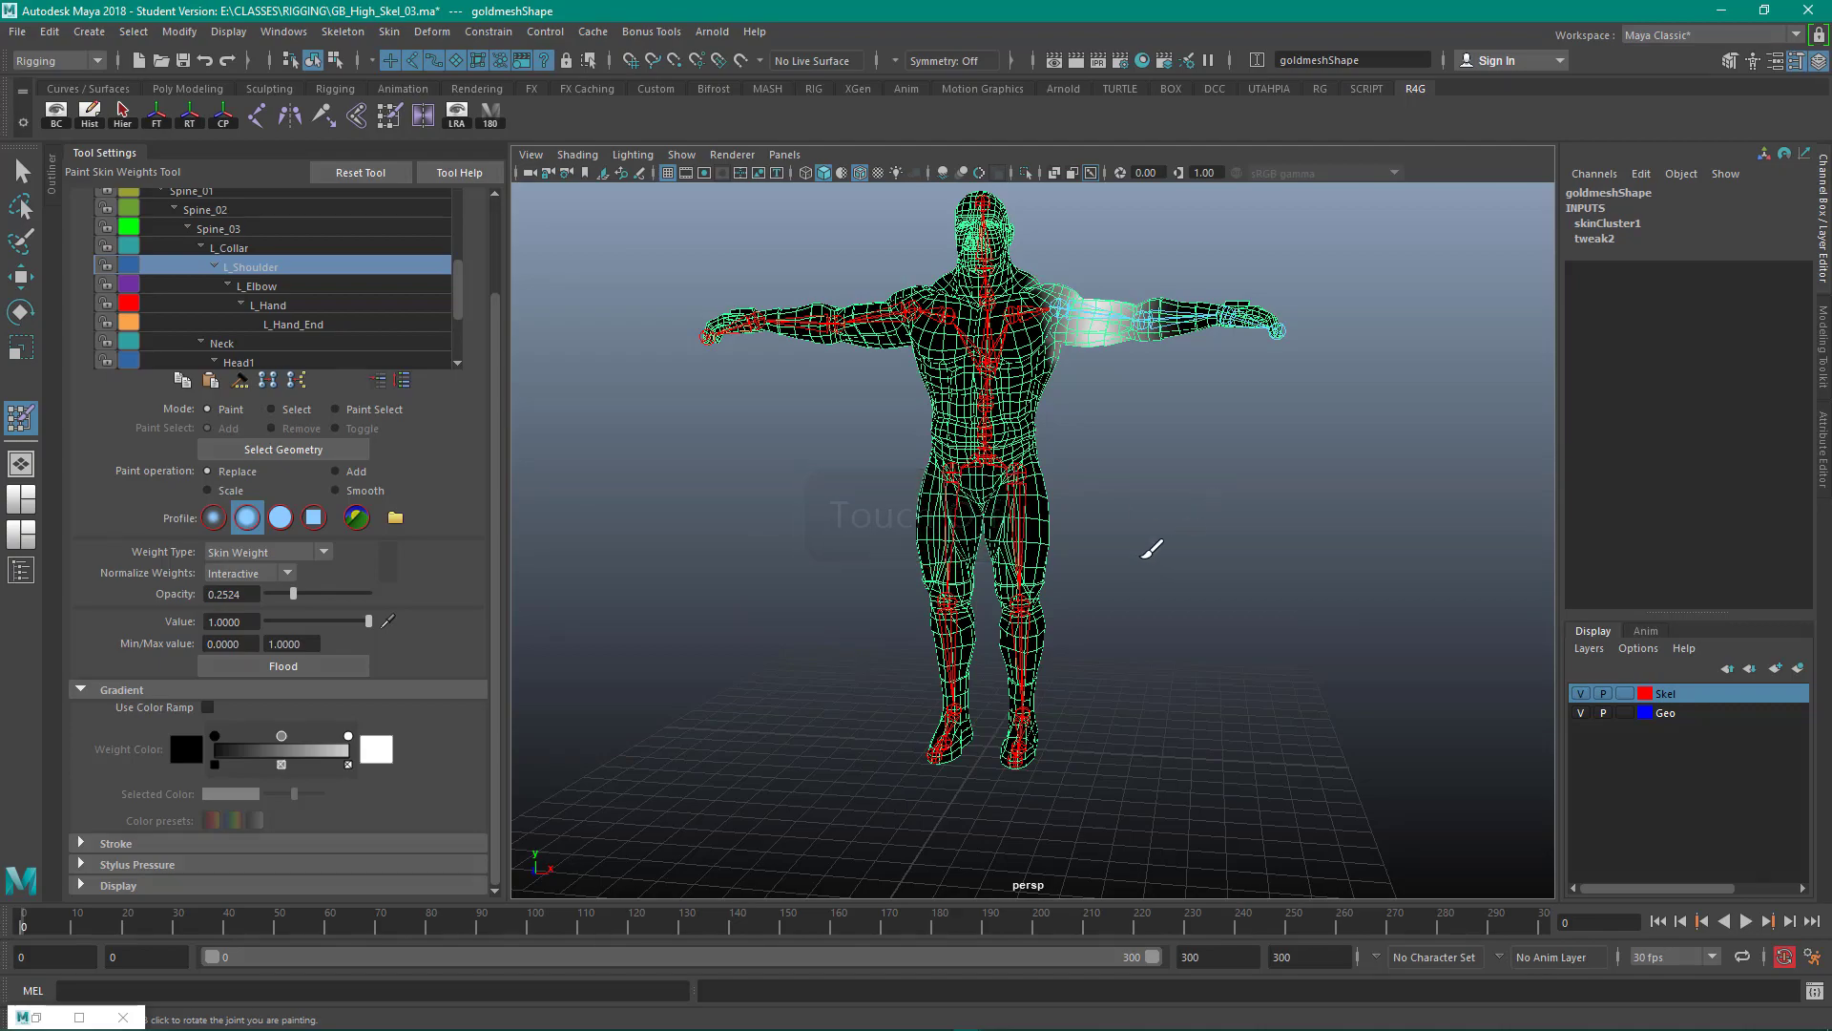
pyautogui.keyDown('alt'); pyautogui.moveTo(1186, 511); pyautogui.dragTo(1232, 563, button='right'); pyautogui.keyUp('alt')
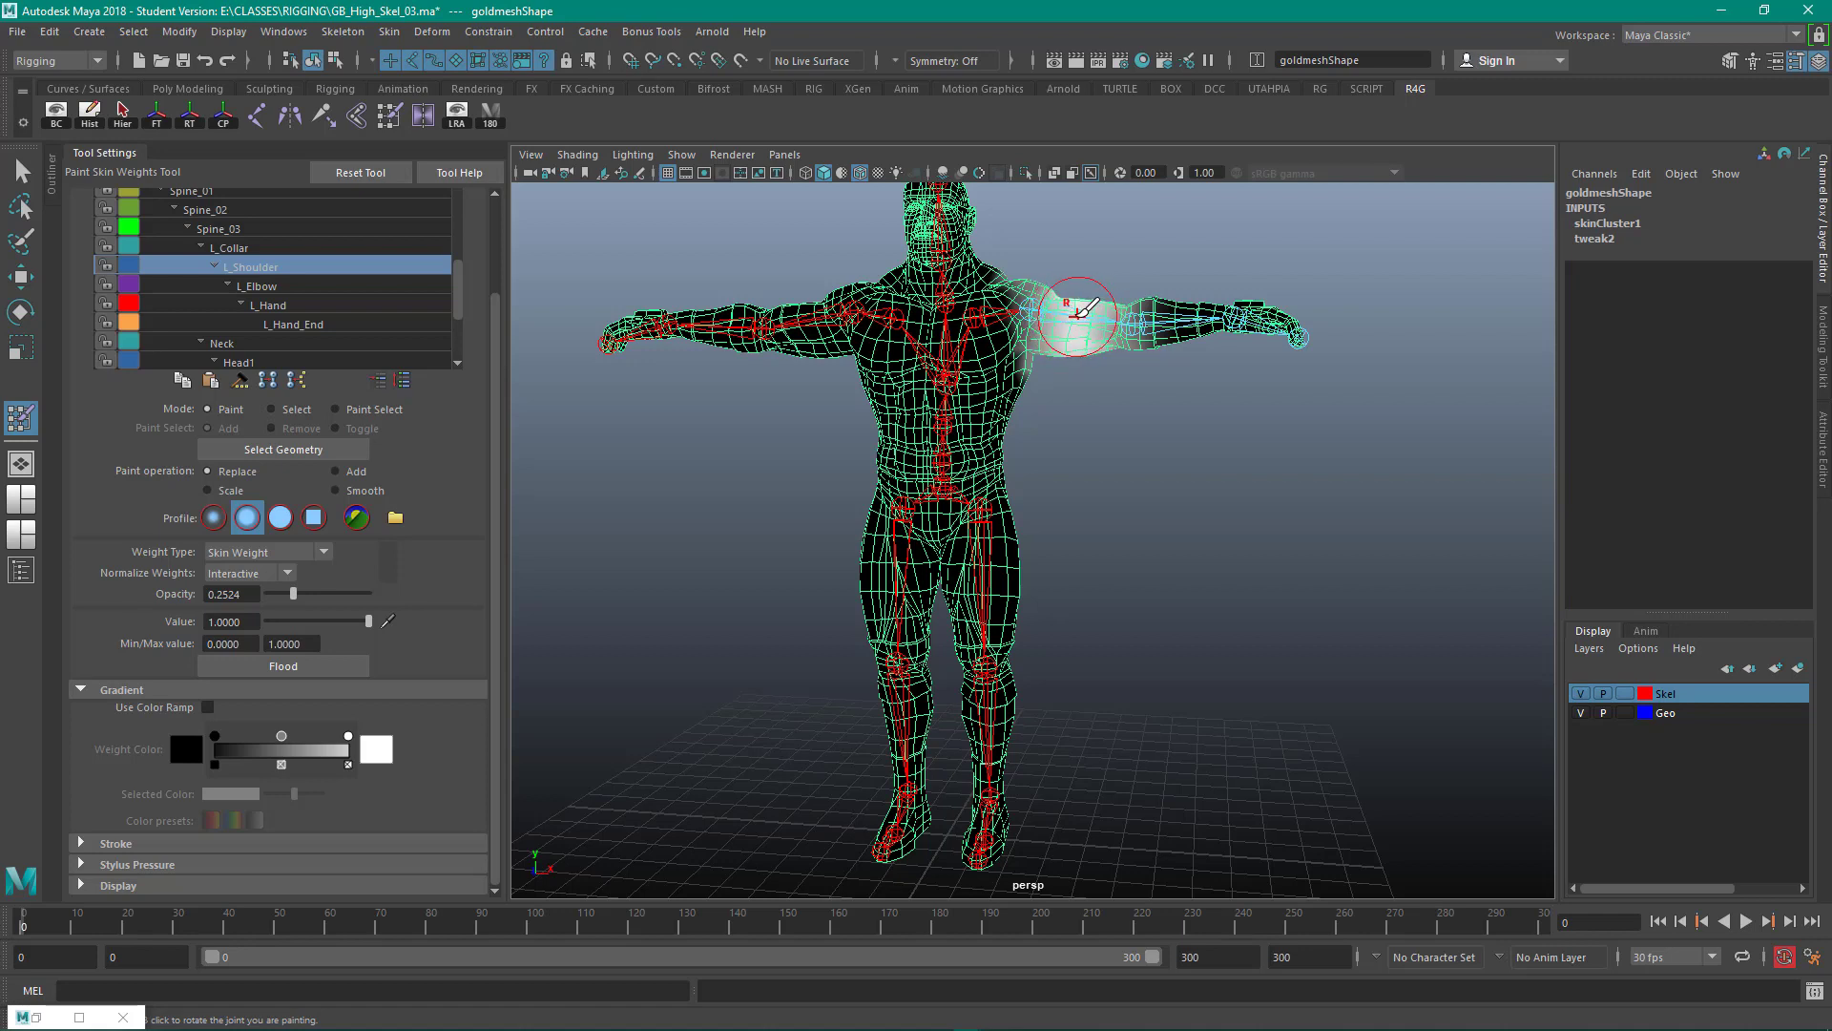
# Paint L_Shoulder weights at value 1 over the character's left upper arm at opacity 1, and blend toward the forearm and armpit at opacity 0.1359.
pyautogui.moveTo(293, 593); pyautogui.dragTo(401, 599)
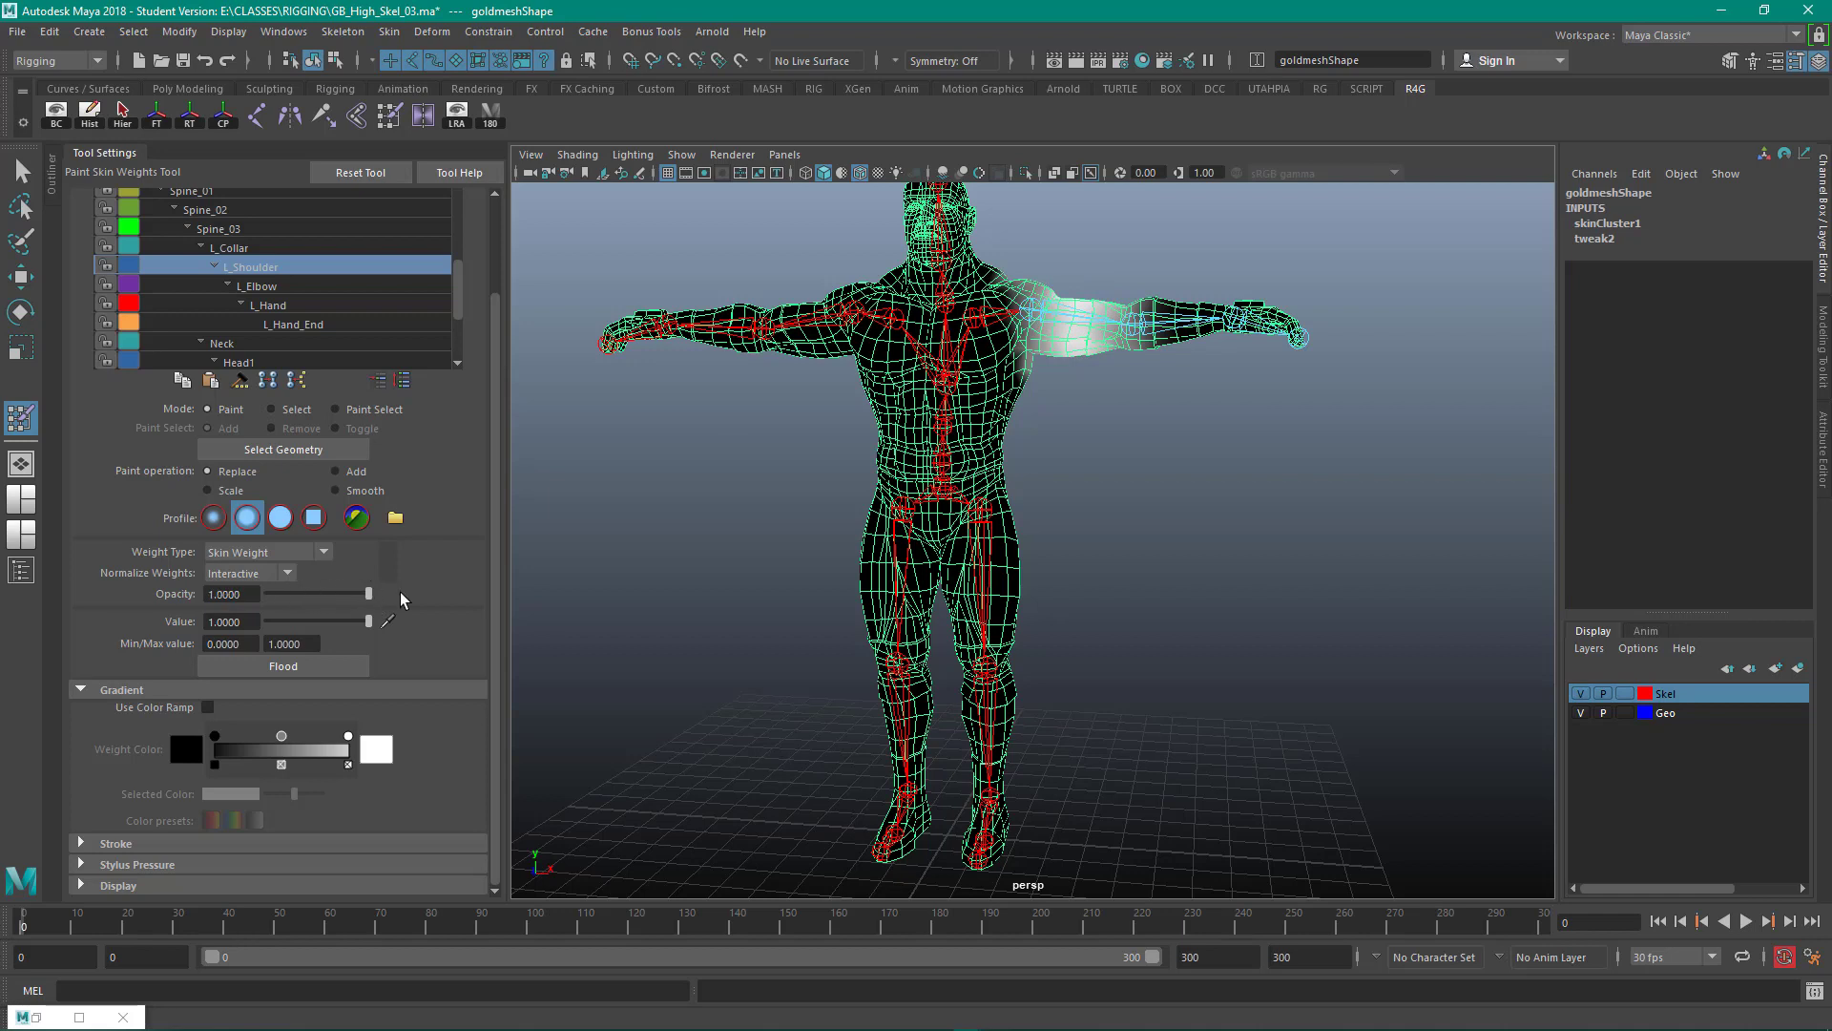
pyautogui.moveTo(1086, 306)
pyautogui.mouseDown()
pyautogui.moveTo(1072, 337)
pyautogui.moveTo(1142, 312)
pyautogui.moveTo(1087, 326)
pyautogui.moveTo(1065, 305)
pyautogui.moveTo(1036, 339)
pyautogui.moveTo(1145, 307)
pyautogui.moveTo(1045, 294)
pyautogui.moveTo(1052, 329)
pyautogui.mouseUp()
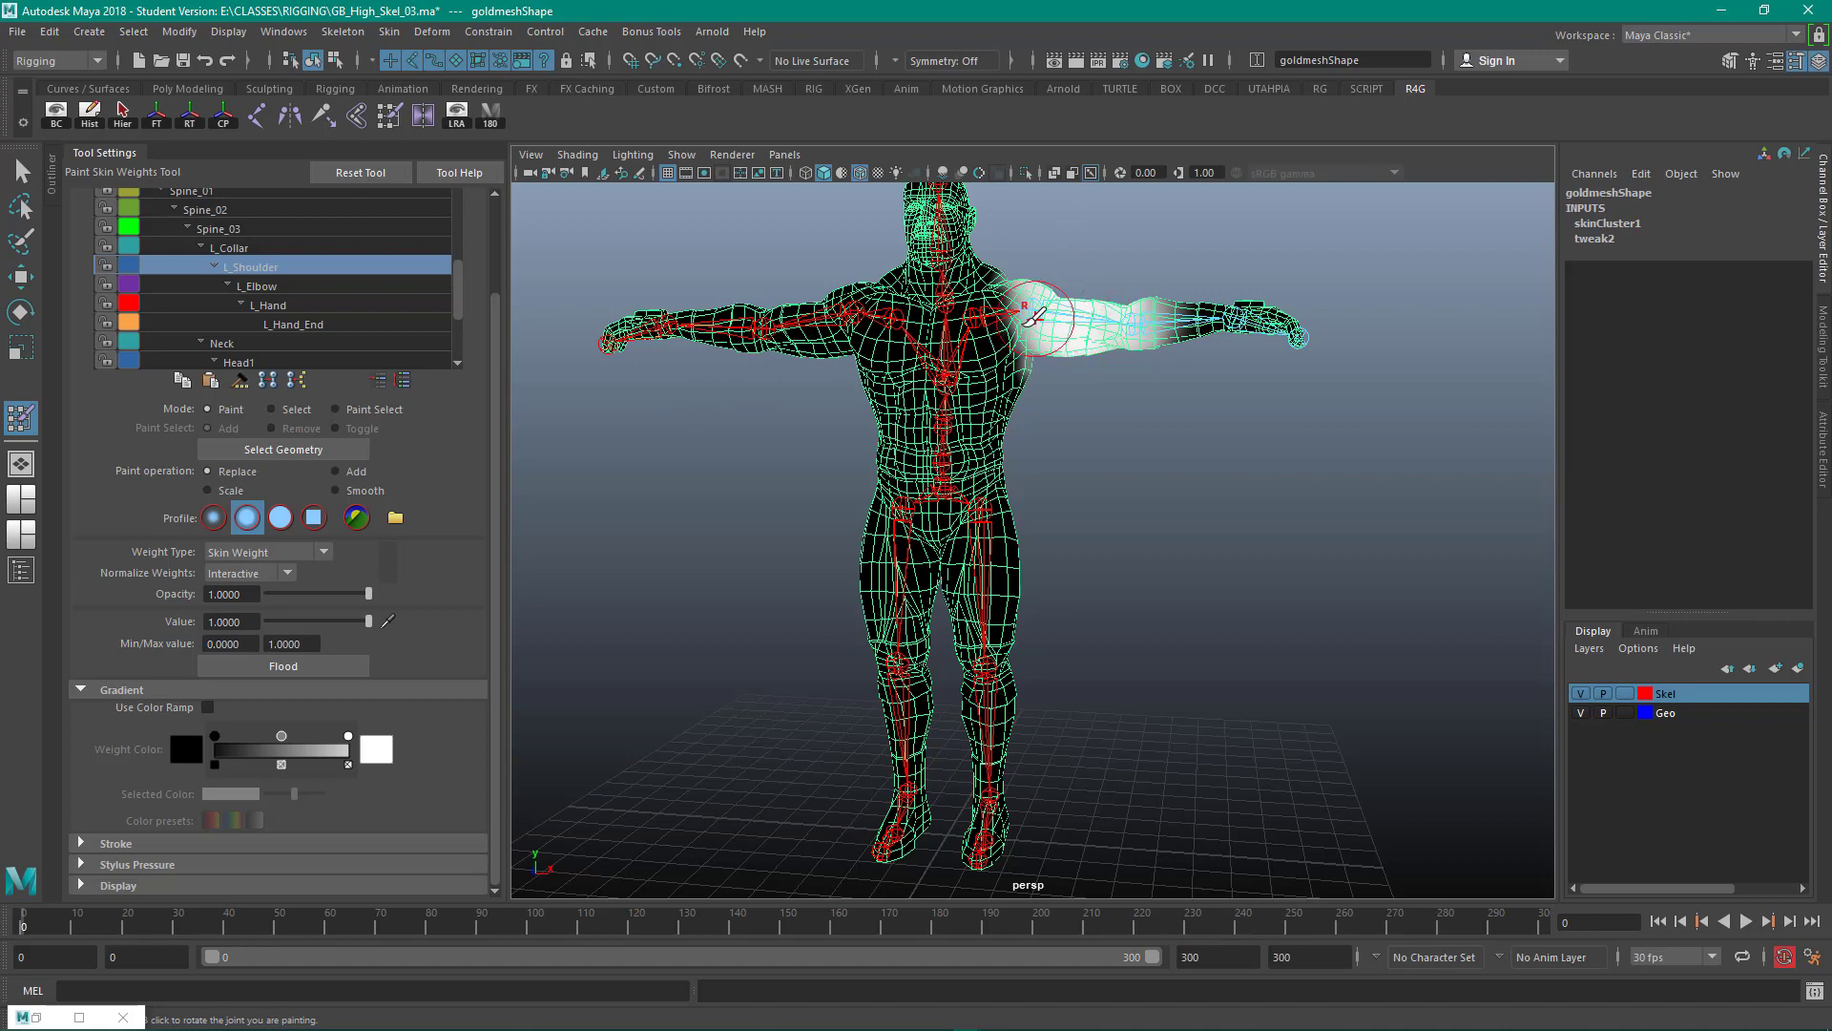
pyautogui.moveTo(369, 594); pyautogui.dragTo(284, 598)
pyautogui.moveTo(1174, 338)
pyautogui.mouseDown()
pyautogui.moveTo(1197, 328)
pyautogui.moveTo(1184, 342)
pyautogui.moveTo(1151, 288)
pyautogui.moveTo(1032, 337)
pyautogui.moveTo(1034, 372)
pyautogui.mouseUp()
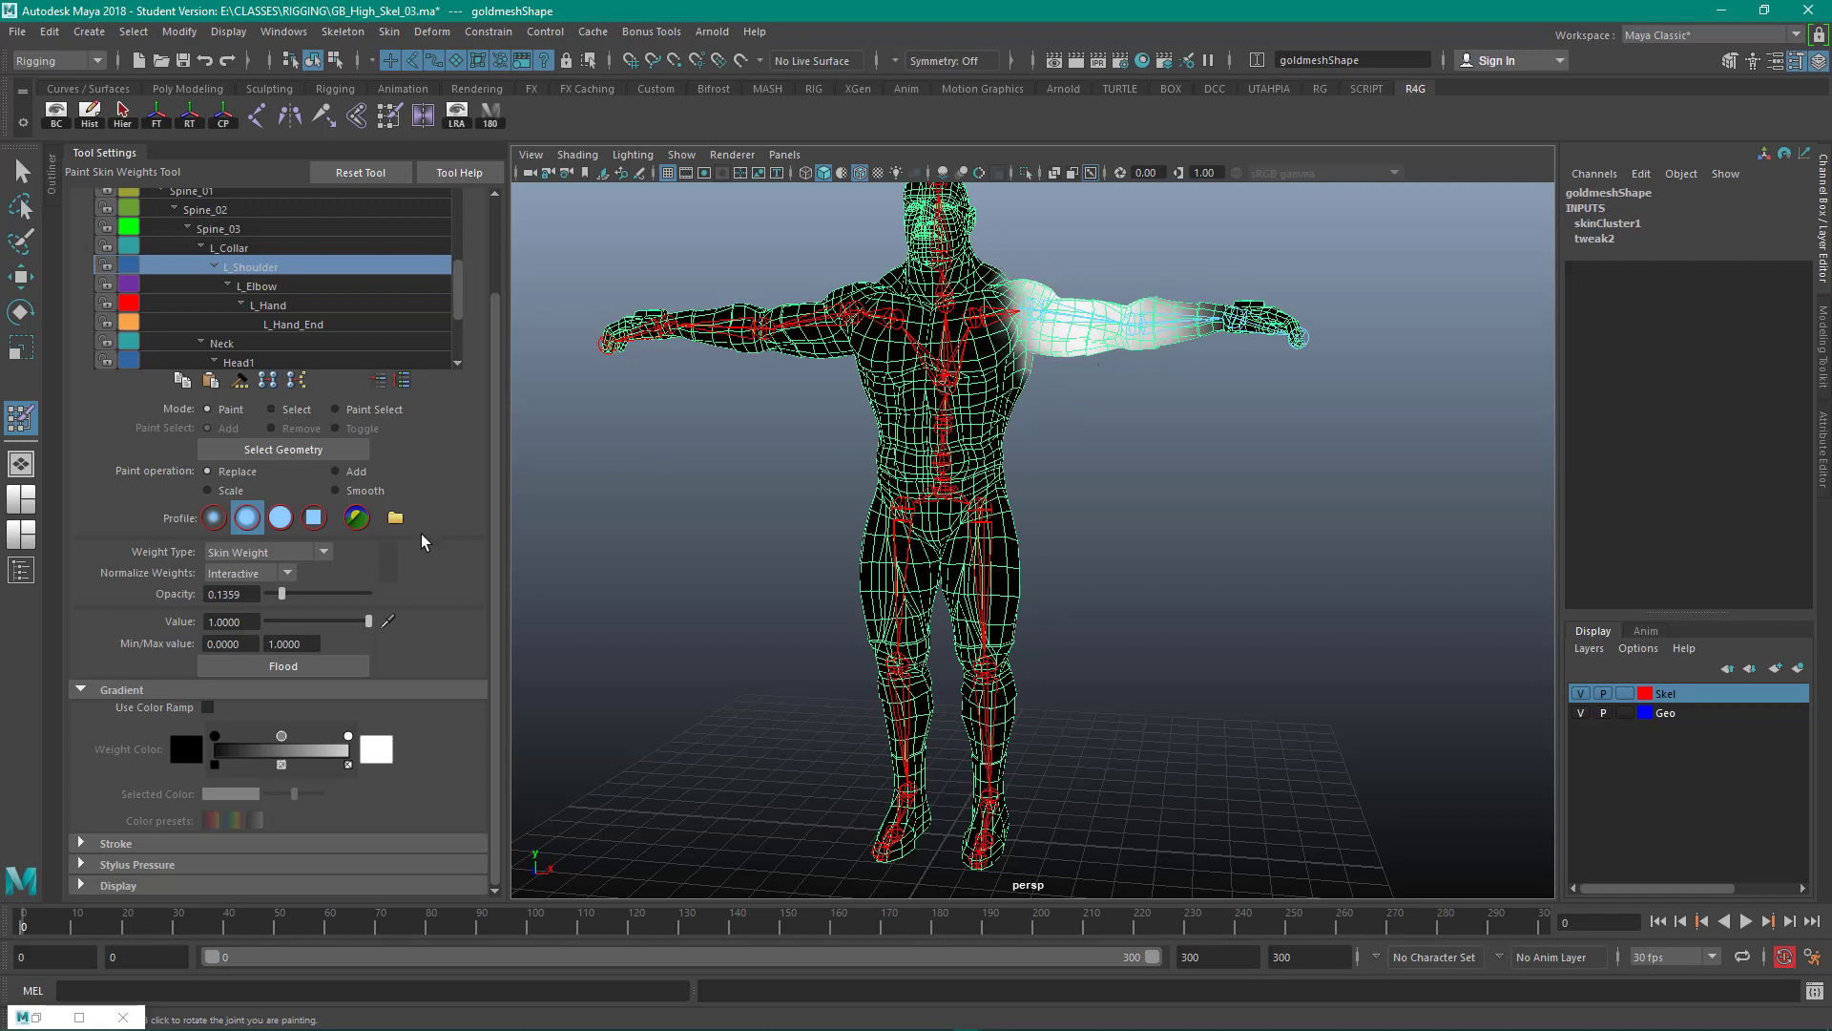
# Set the brush Opacity to 0.4175 and Value to 0, and paint L_Shoulder weight off the character's left forearm and upper arm.
pyautogui.moveTo(282, 594); pyautogui.dragTo(310, 609)
pyautogui.moveTo(283, 599); pyautogui.dragTo(271, 598)
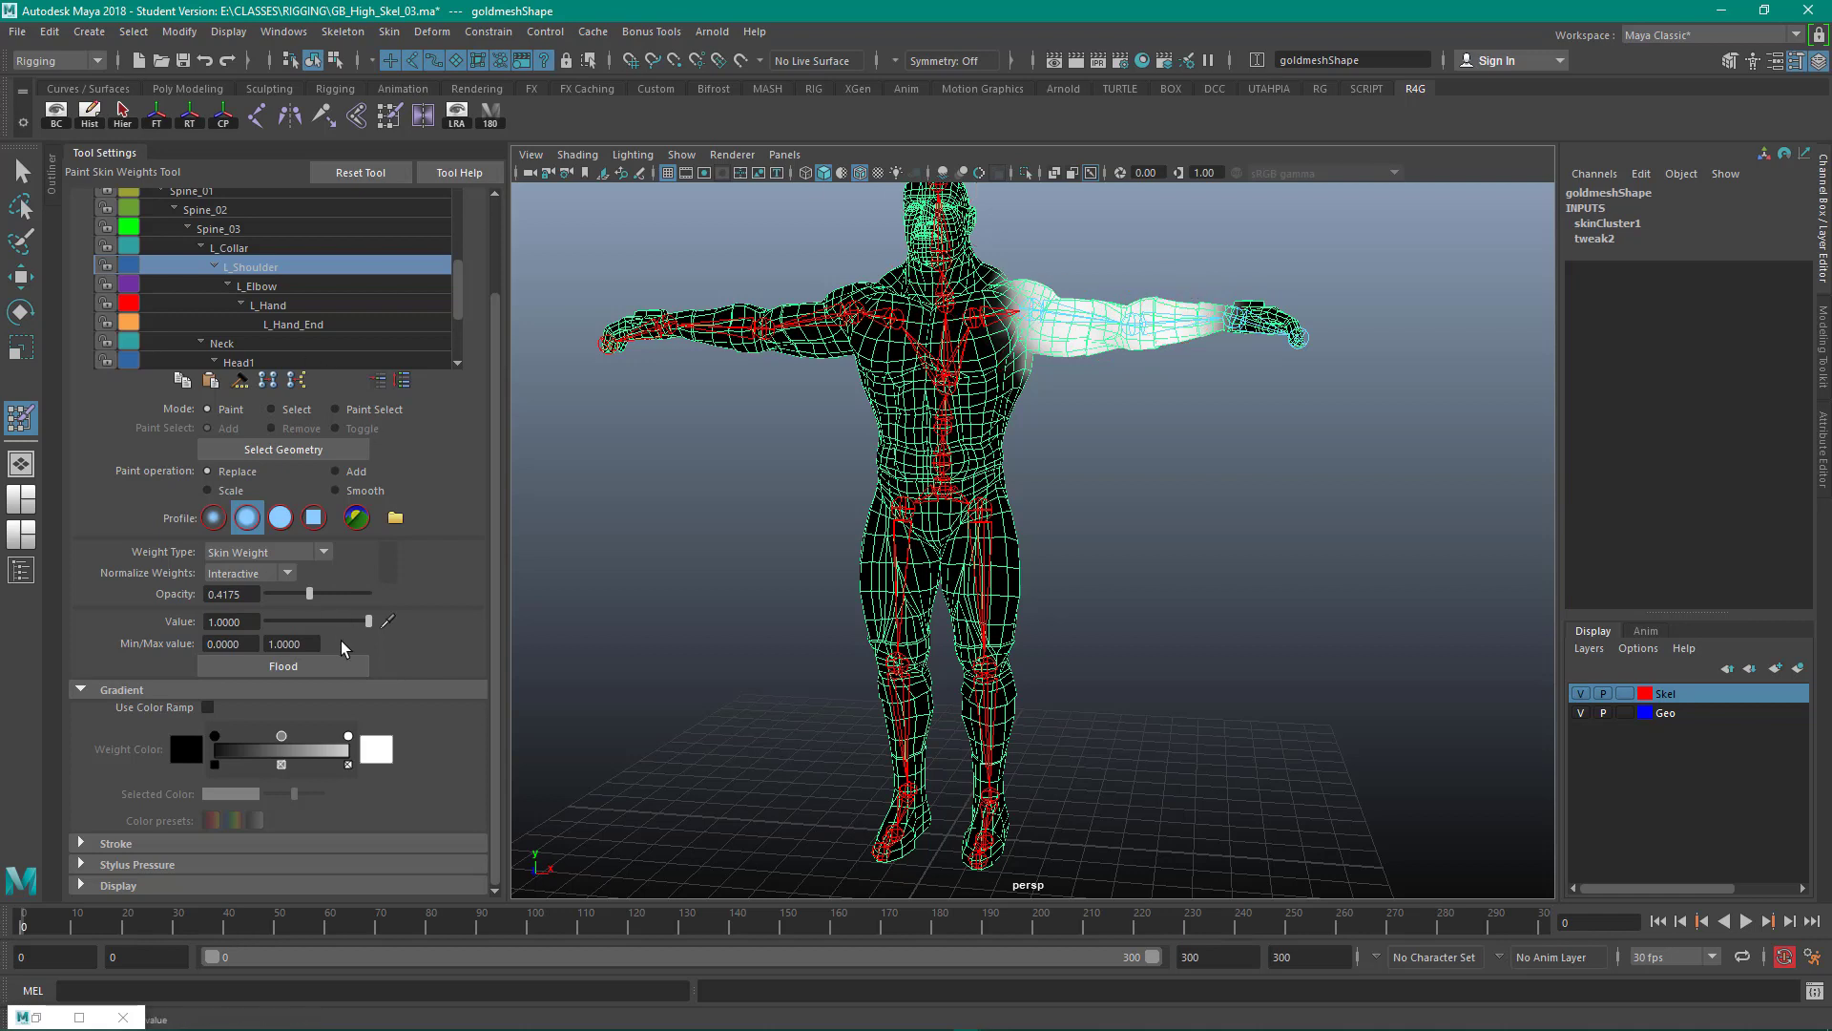
pyautogui.moveTo(370, 621); pyautogui.dragTo(223, 624)
pyautogui.moveTo(1158, 308)
pyautogui.mouseDown()
pyautogui.moveTo(1198, 300)
pyautogui.moveTo(1168, 332)
pyautogui.moveTo(1231, 303)
pyautogui.moveTo(1192, 287)
pyautogui.moveTo(1162, 337)
pyautogui.moveTo(1188, 346)
pyautogui.moveTo(1202, 307)
pyautogui.mouseUp()
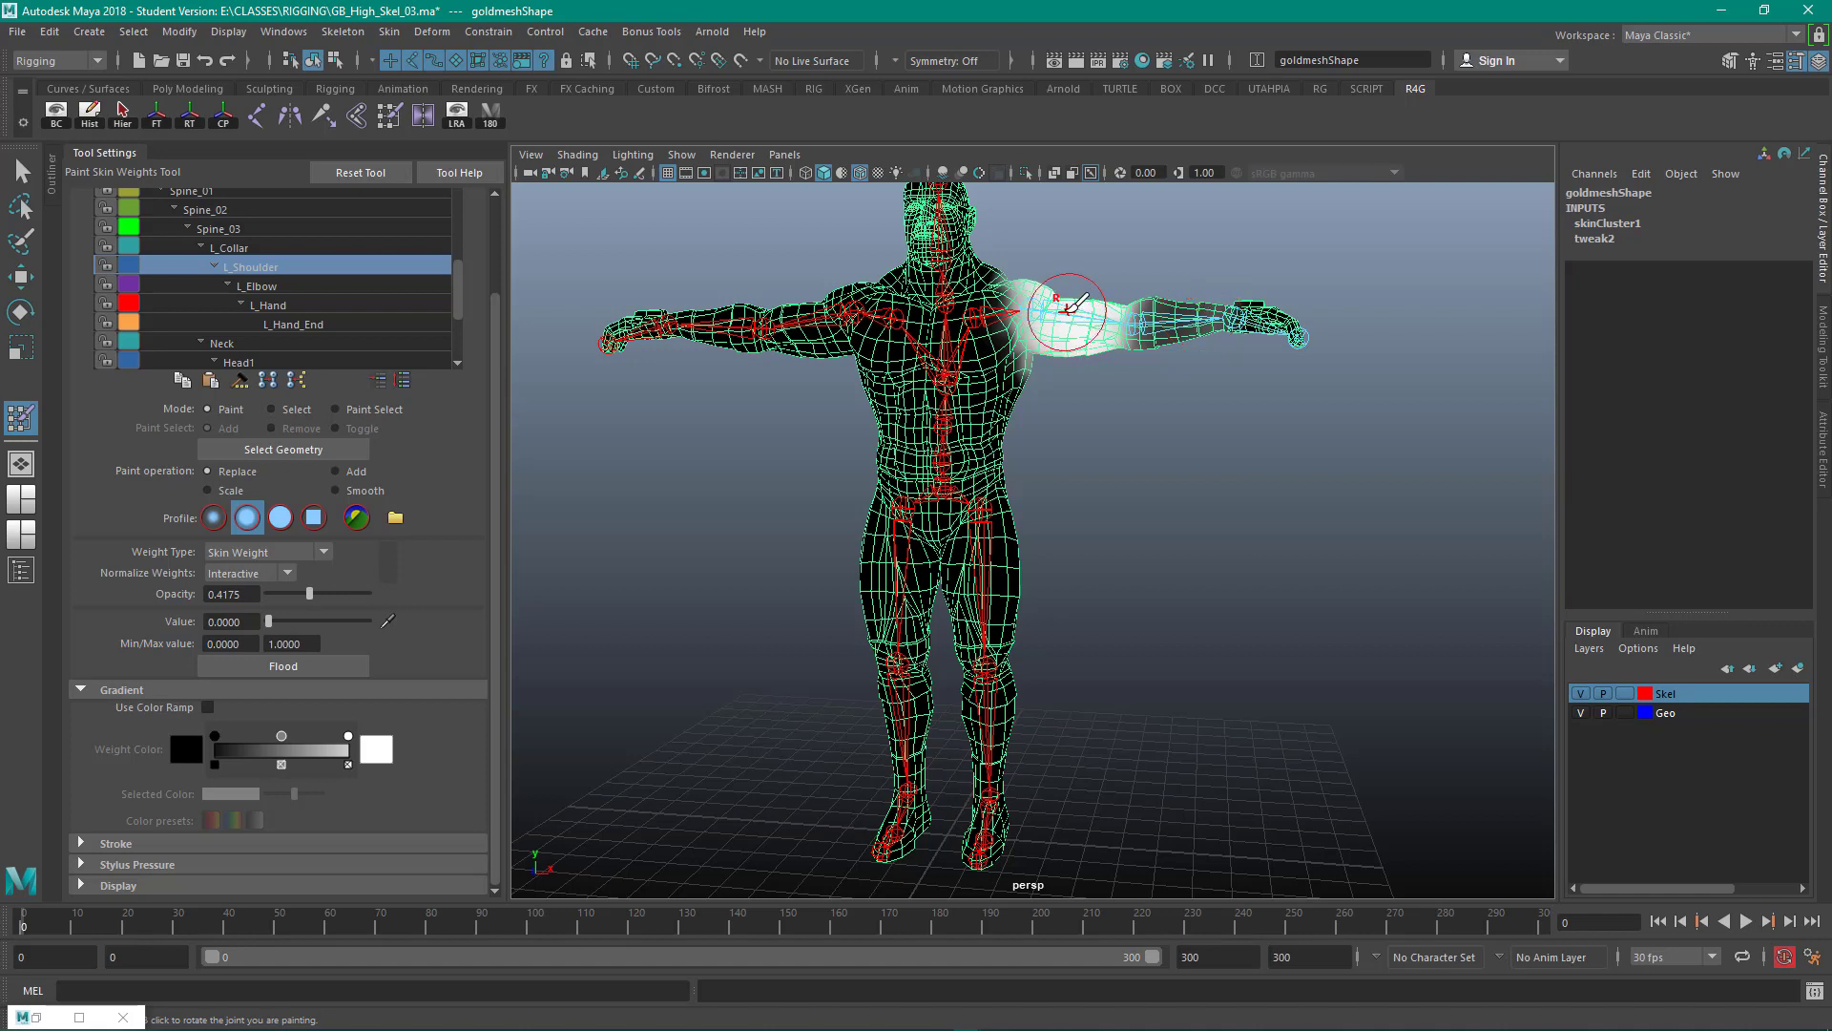
pyautogui.moveTo(1071, 327)
pyautogui.mouseDown()
pyautogui.moveTo(1105, 332)
pyautogui.moveTo(1044, 313)
pyautogui.moveTo(1104, 306)
pyautogui.moveTo(1076, 331)
pyautogui.mouseUp()
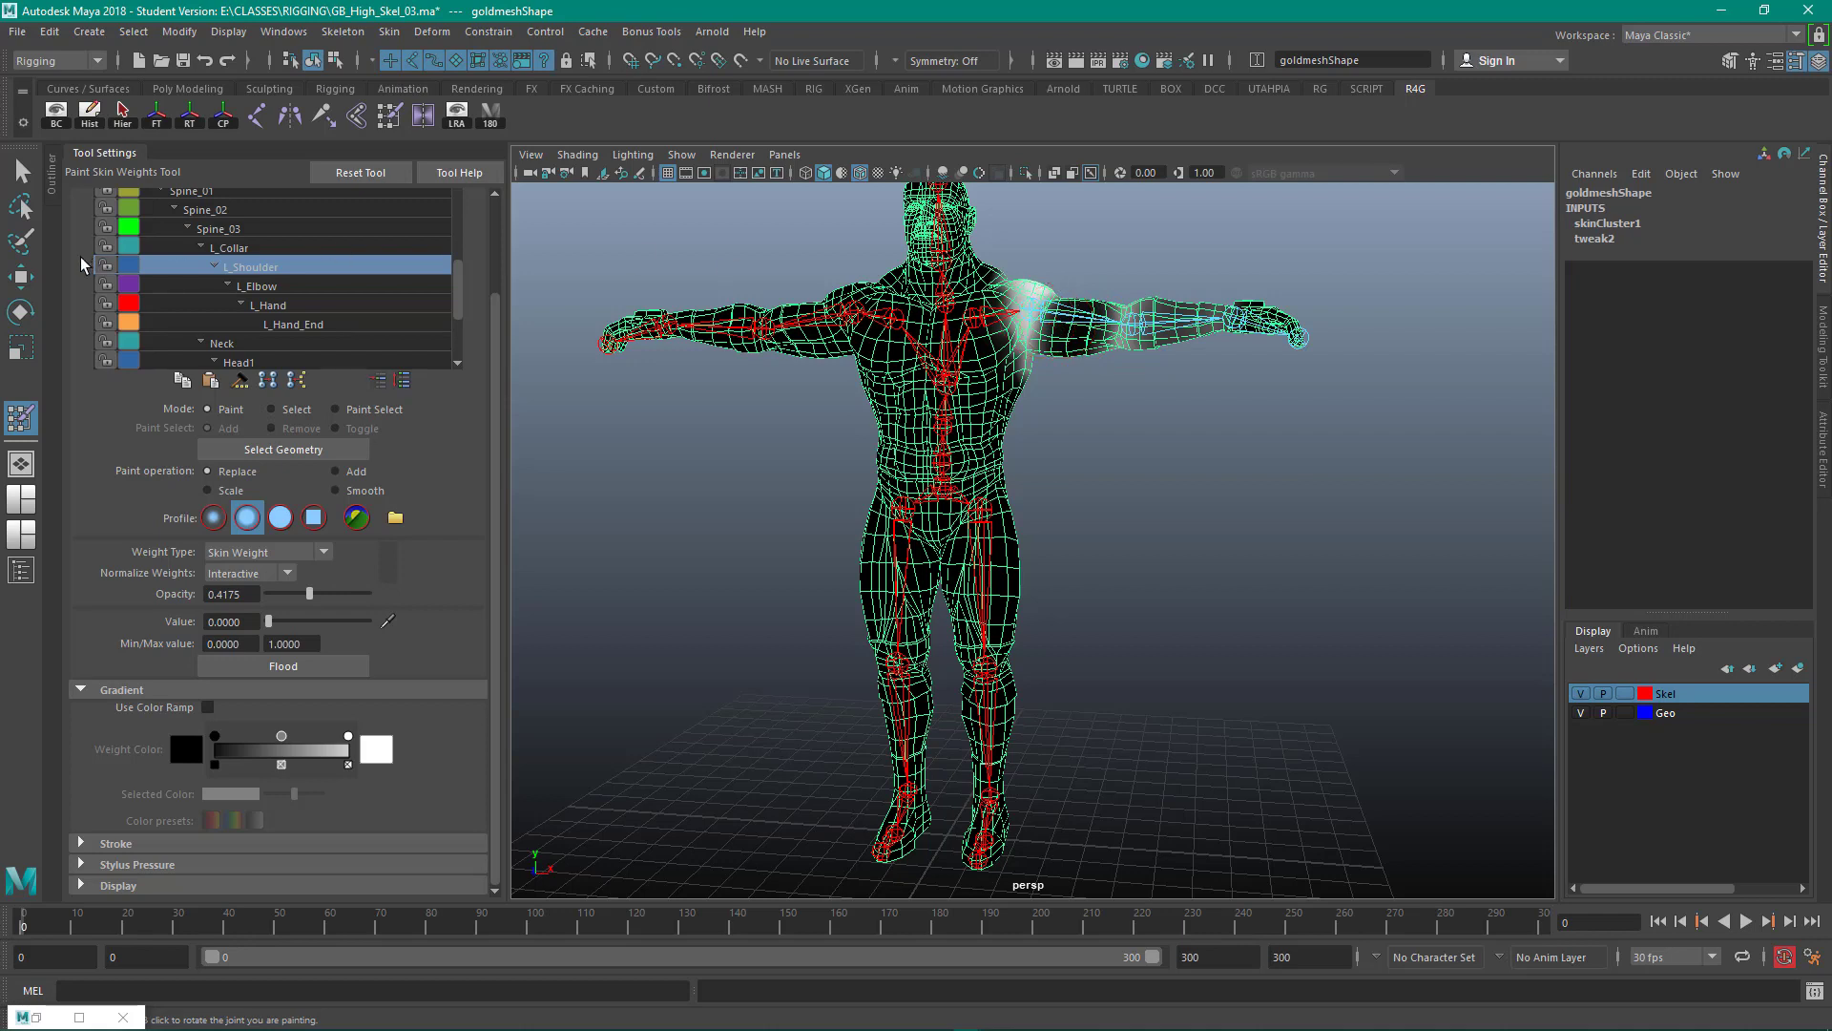
# Compare the skin weights of the L_Collar and L_Shoulder influences around the chest and upper arm.
pyautogui.click(244, 244)
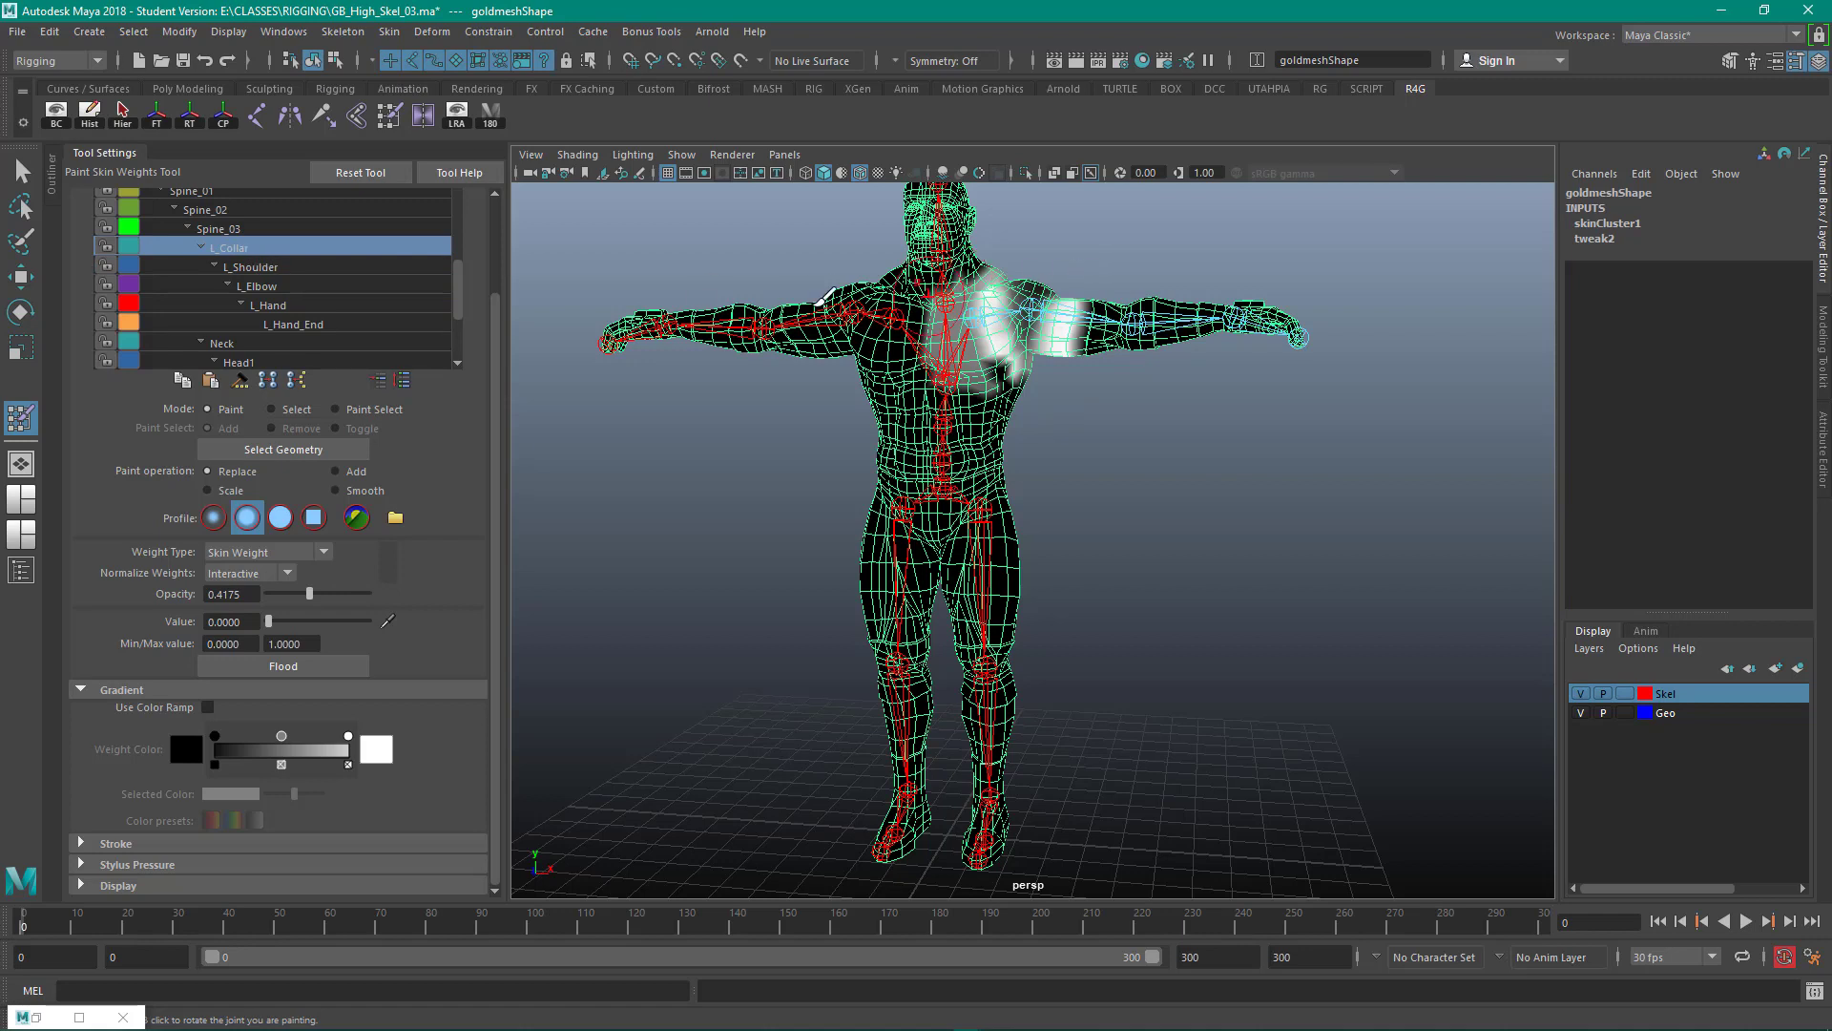
pyautogui.scroll(1, 353, 284)
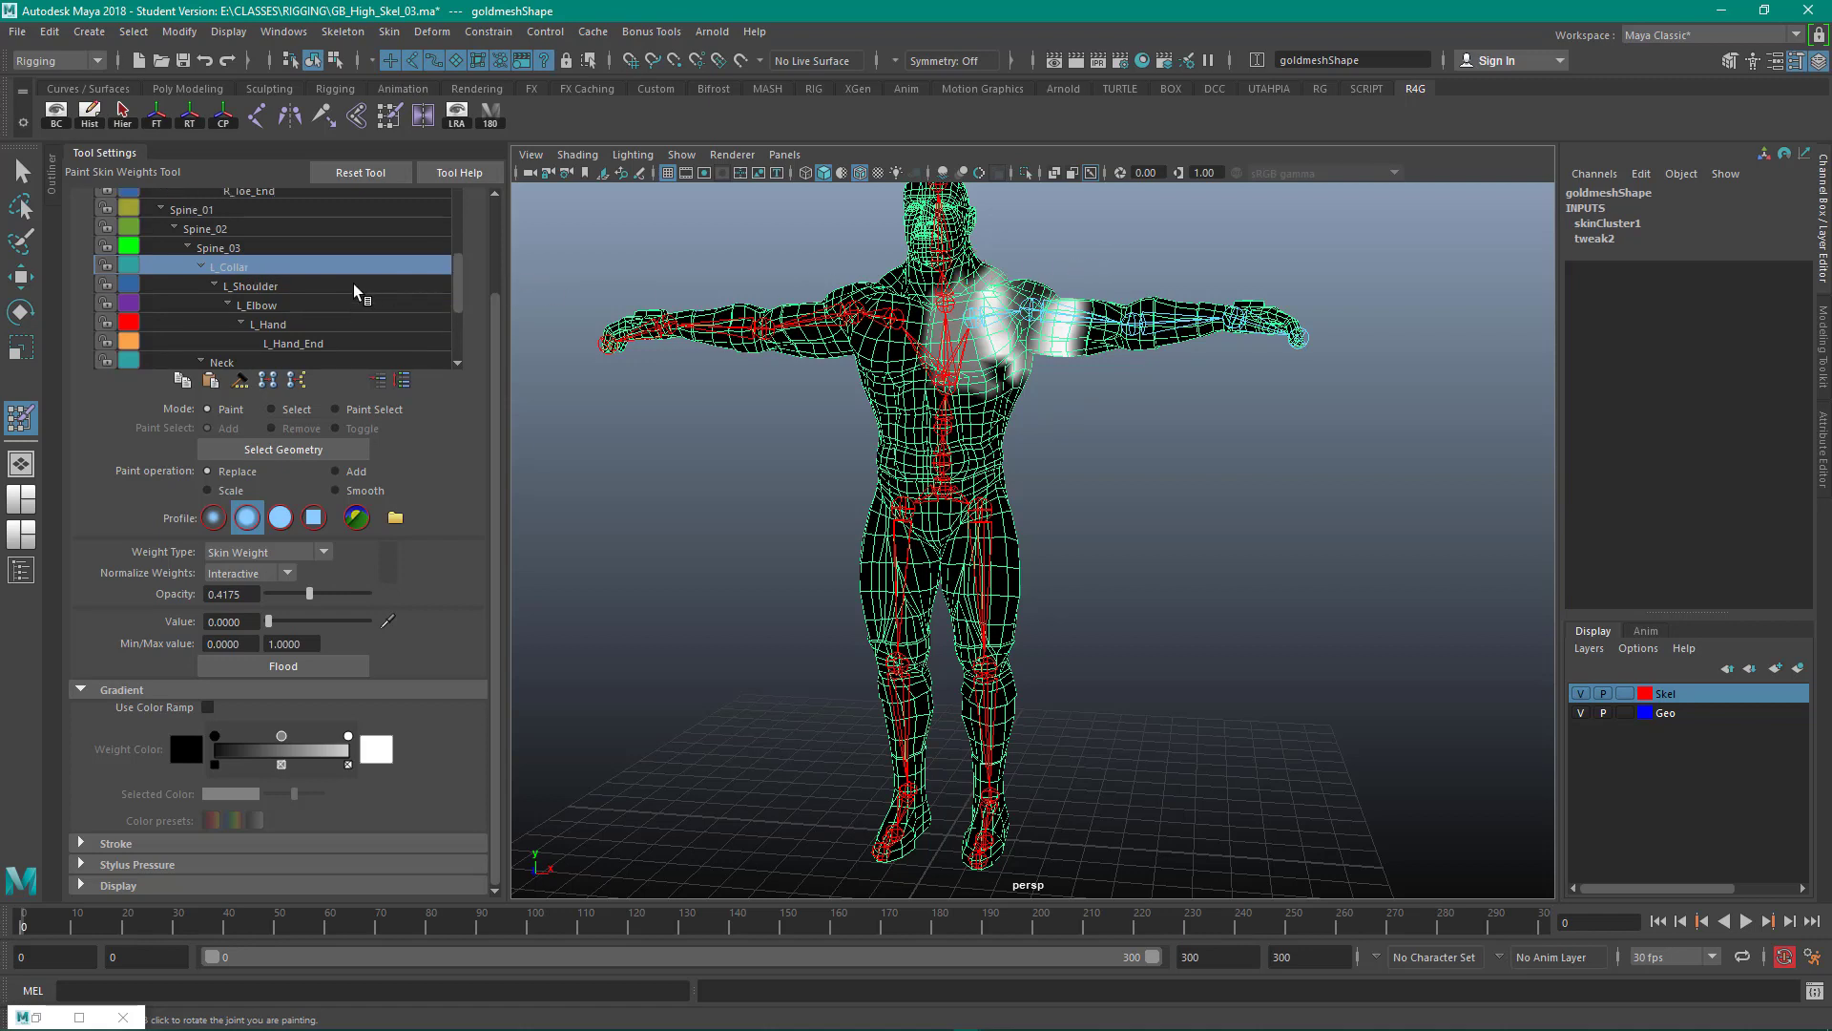
pyautogui.click(286, 286)
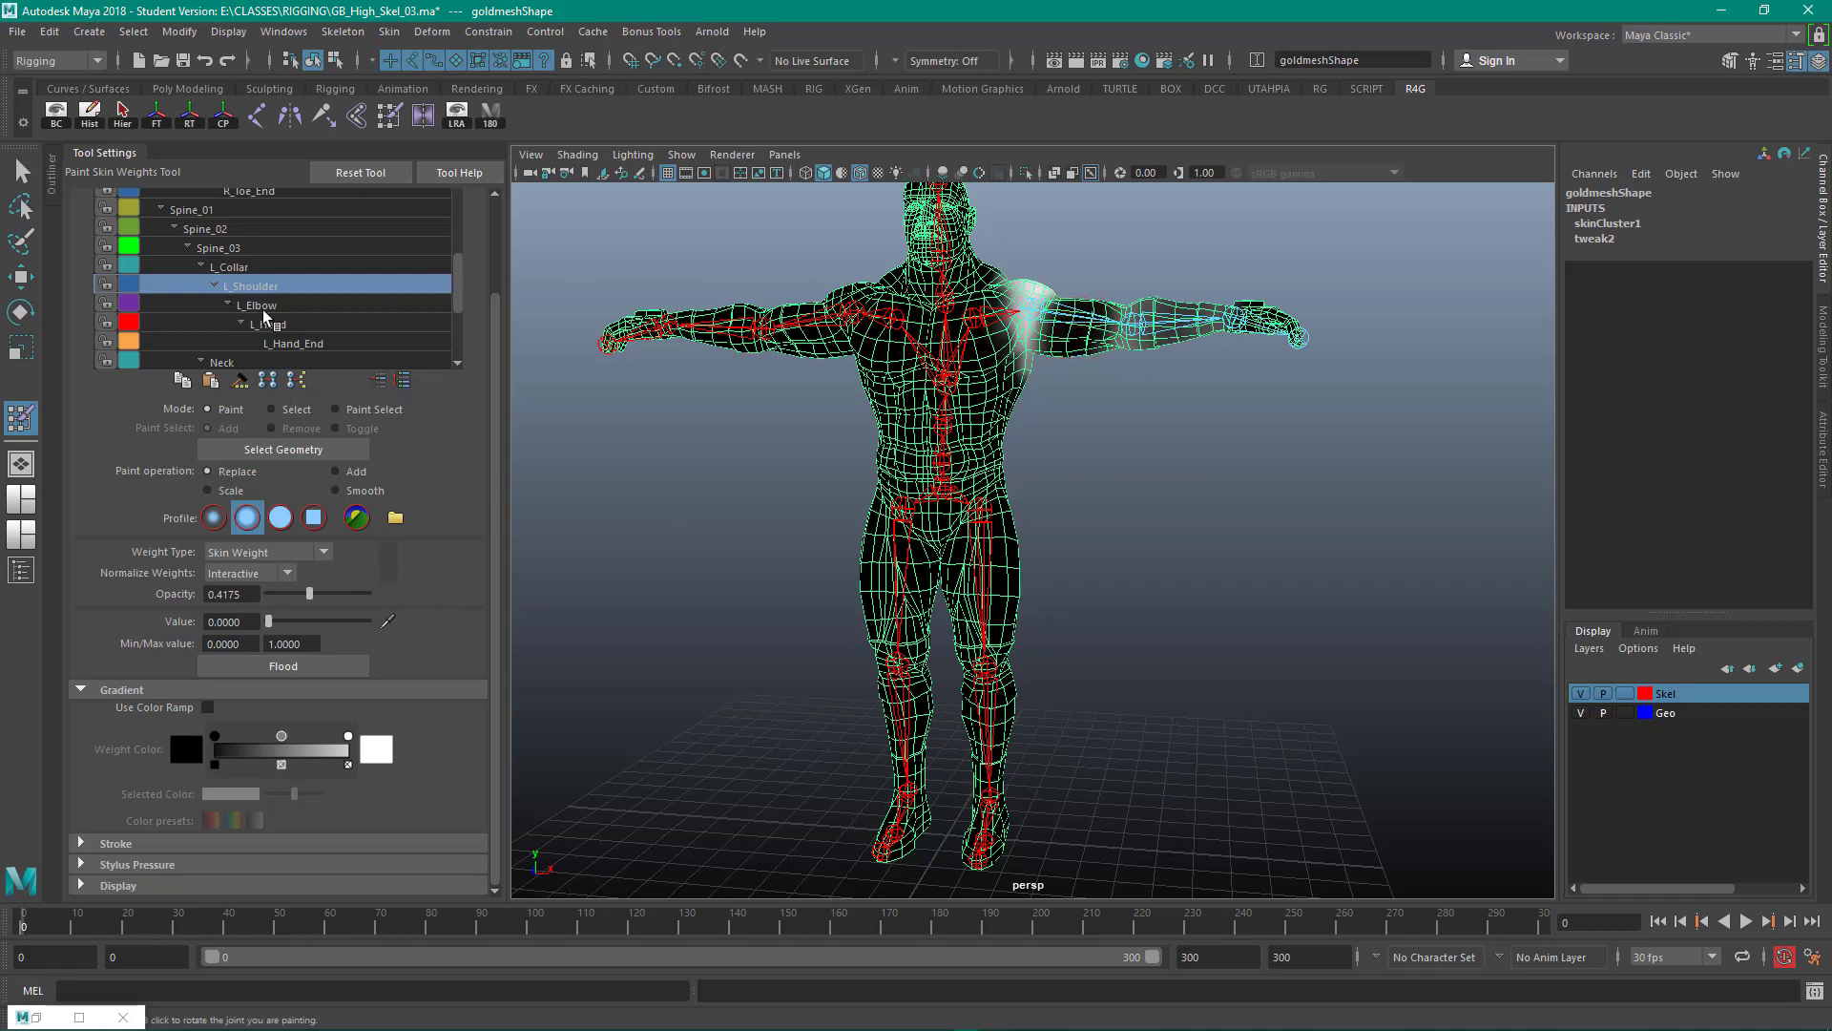
pyautogui.click(236, 267)
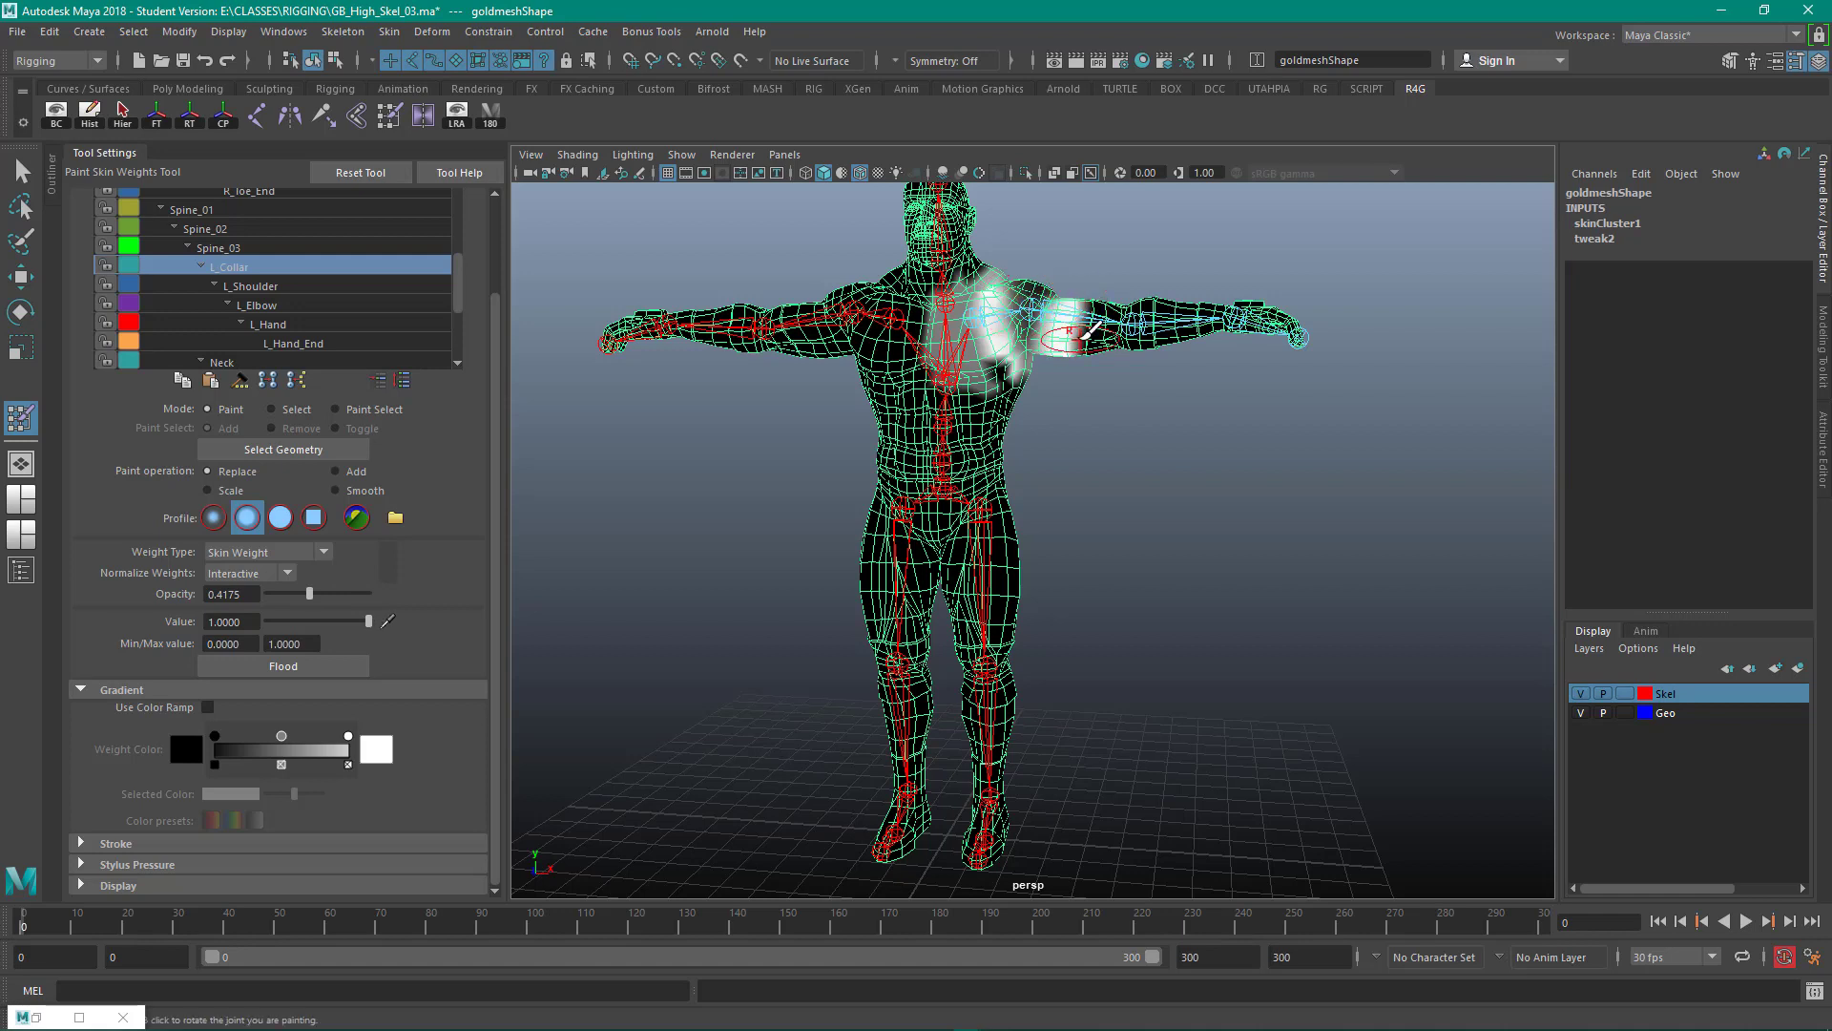
# Paint Replace strokes at value 1 for L_Shoulder on the character's left upper arm and for L_Collar on the left chest.
pyautogui.click(258, 285)
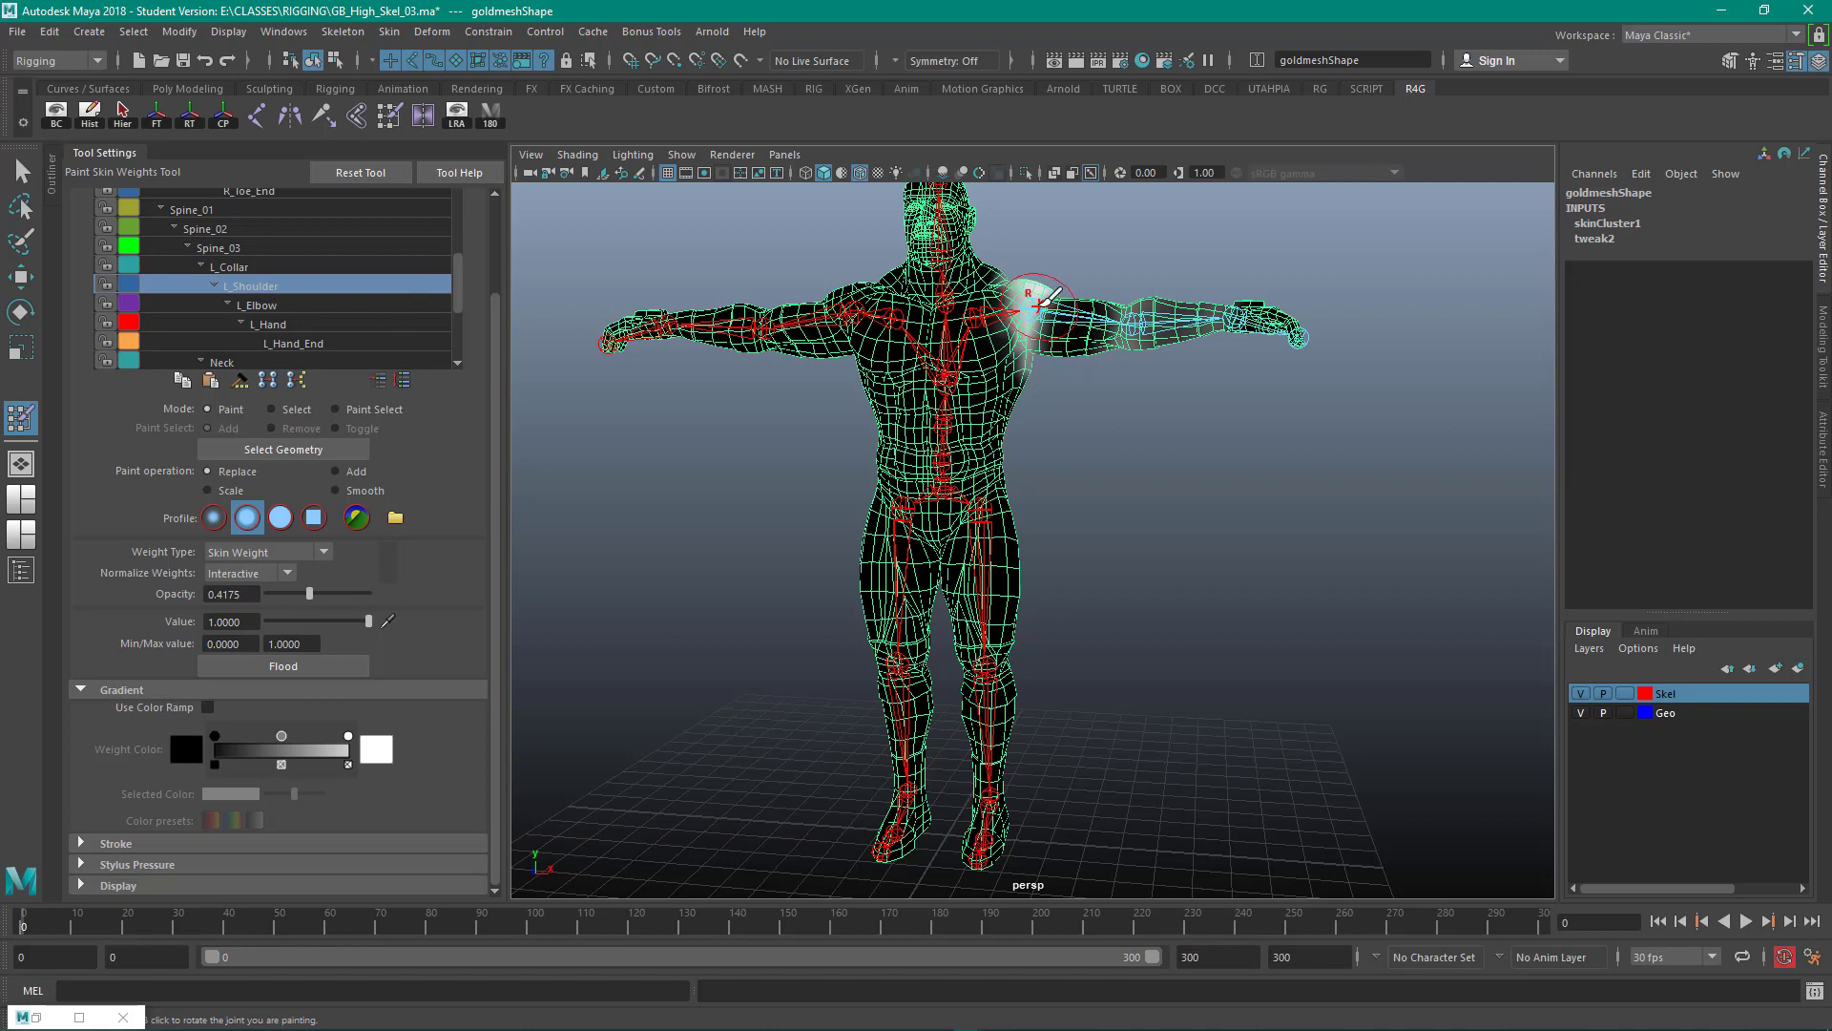
pyautogui.moveTo(1060, 300)
pyautogui.mouseDown()
pyautogui.moveTo(1050, 319)
pyautogui.moveTo(1083, 329)
pyautogui.moveTo(1074, 353)
pyautogui.mouseUp()
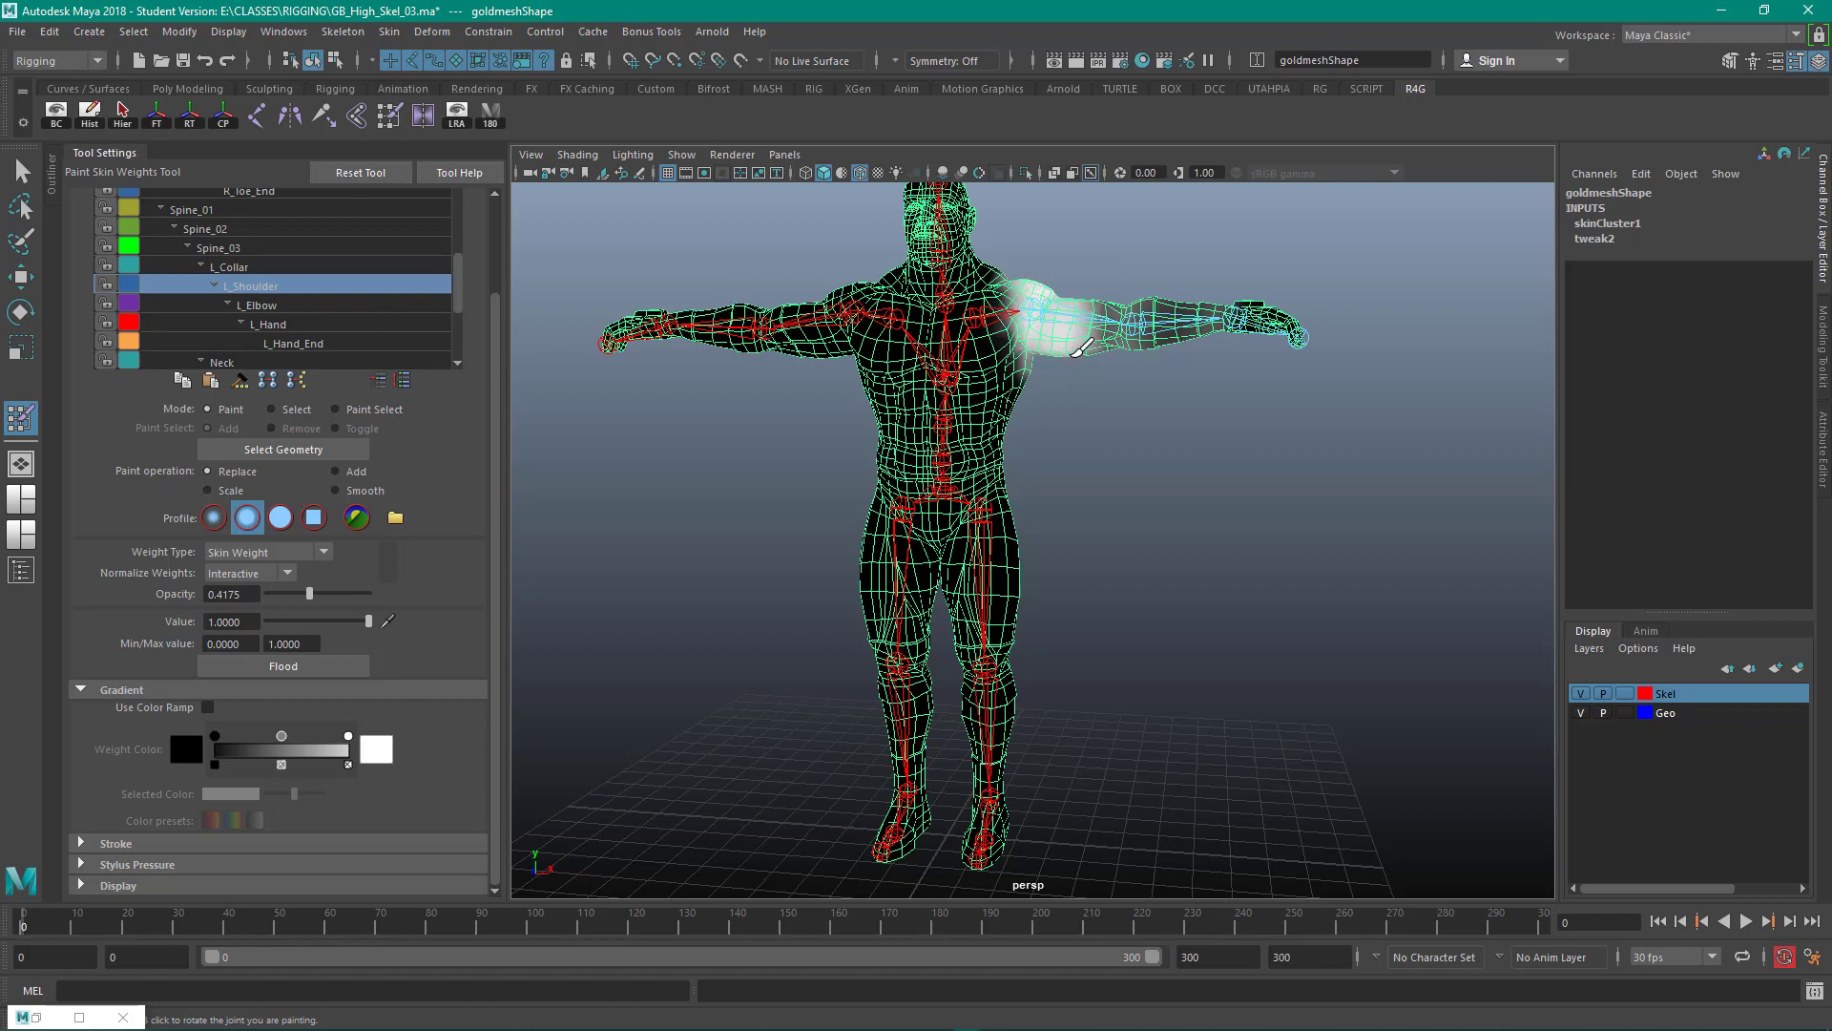
pyautogui.click(250, 267)
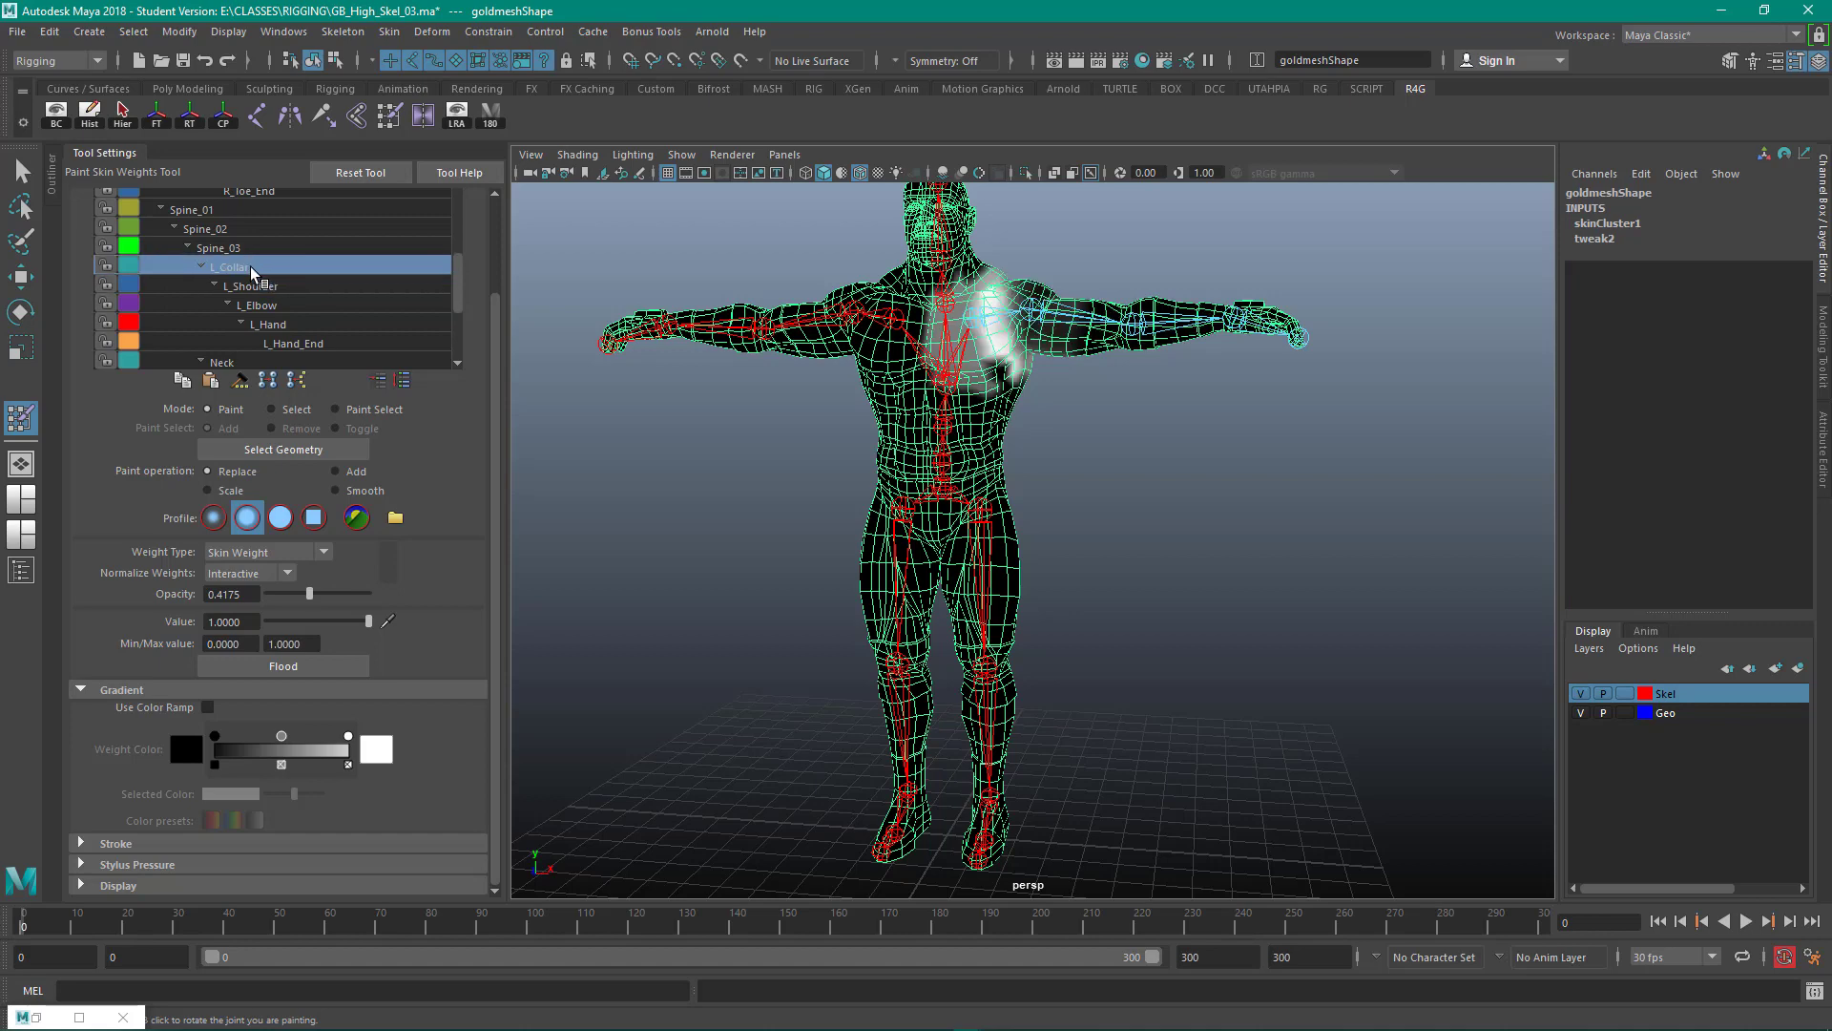
pyautogui.moveTo(993, 305)
pyautogui.mouseDown()
pyautogui.moveTo(1011, 315)
pyautogui.moveTo(1000, 334)
pyautogui.mouseUp()
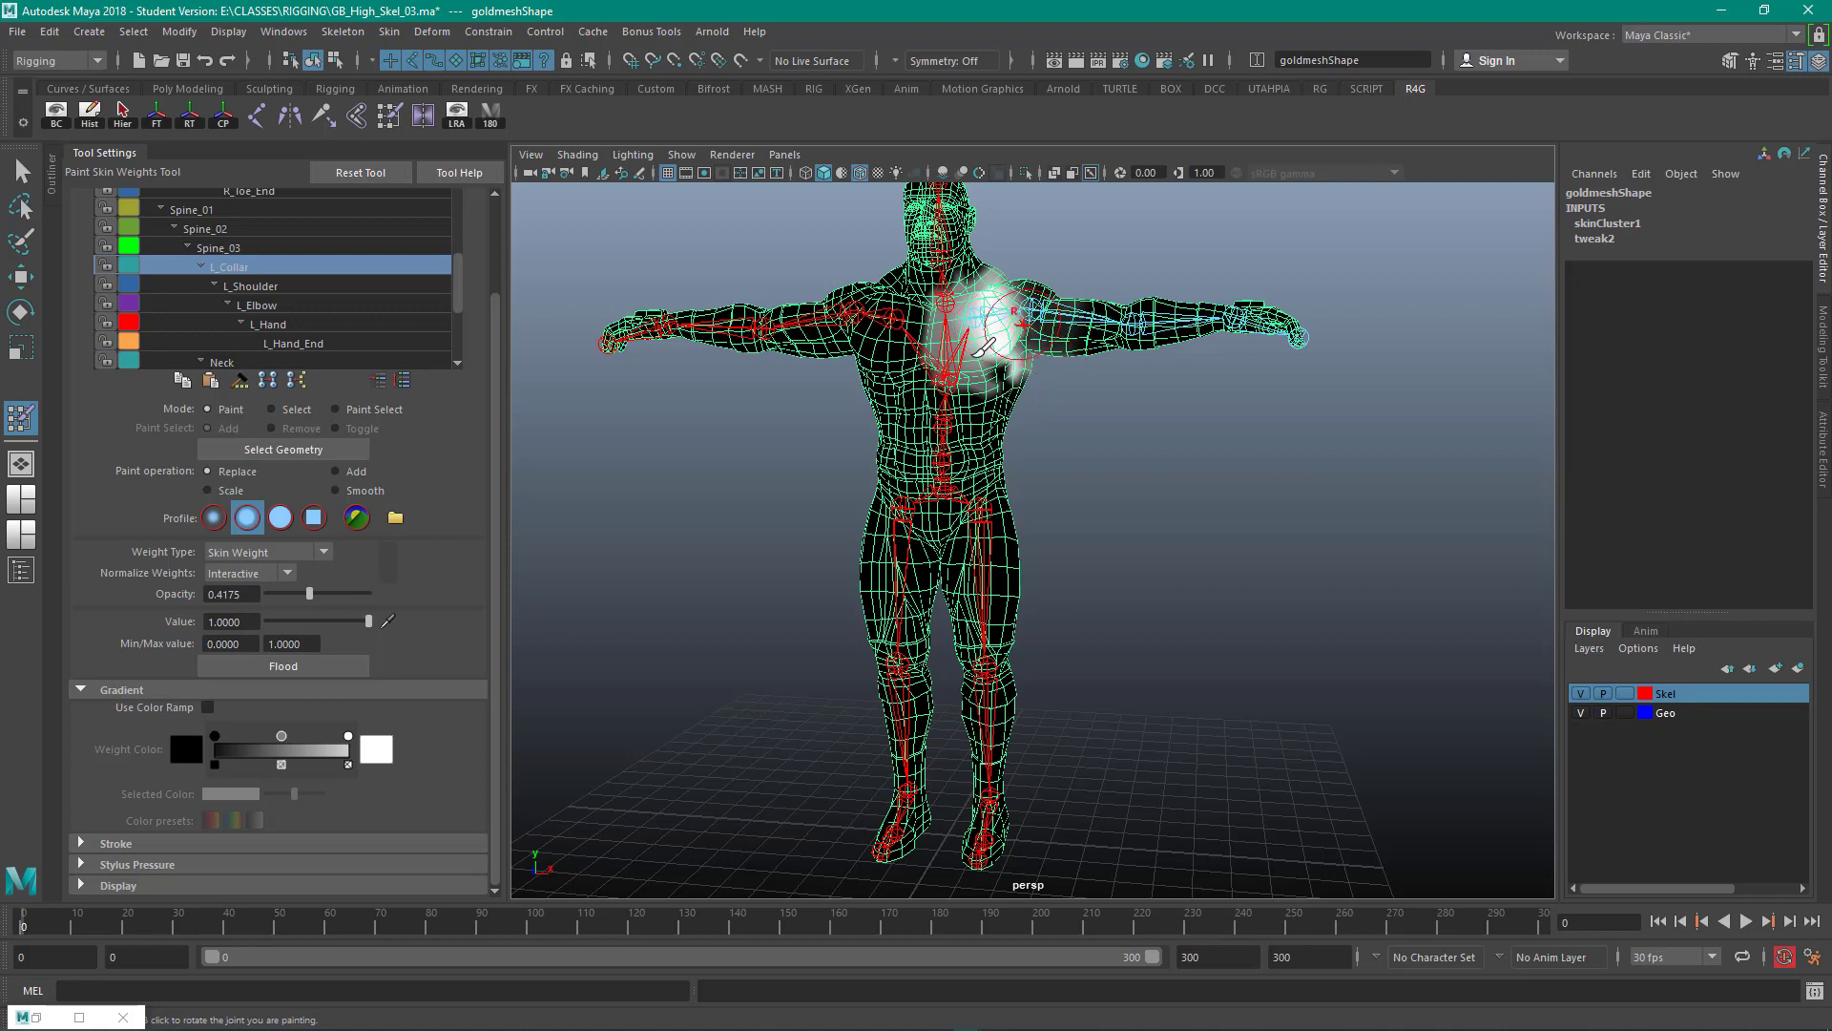